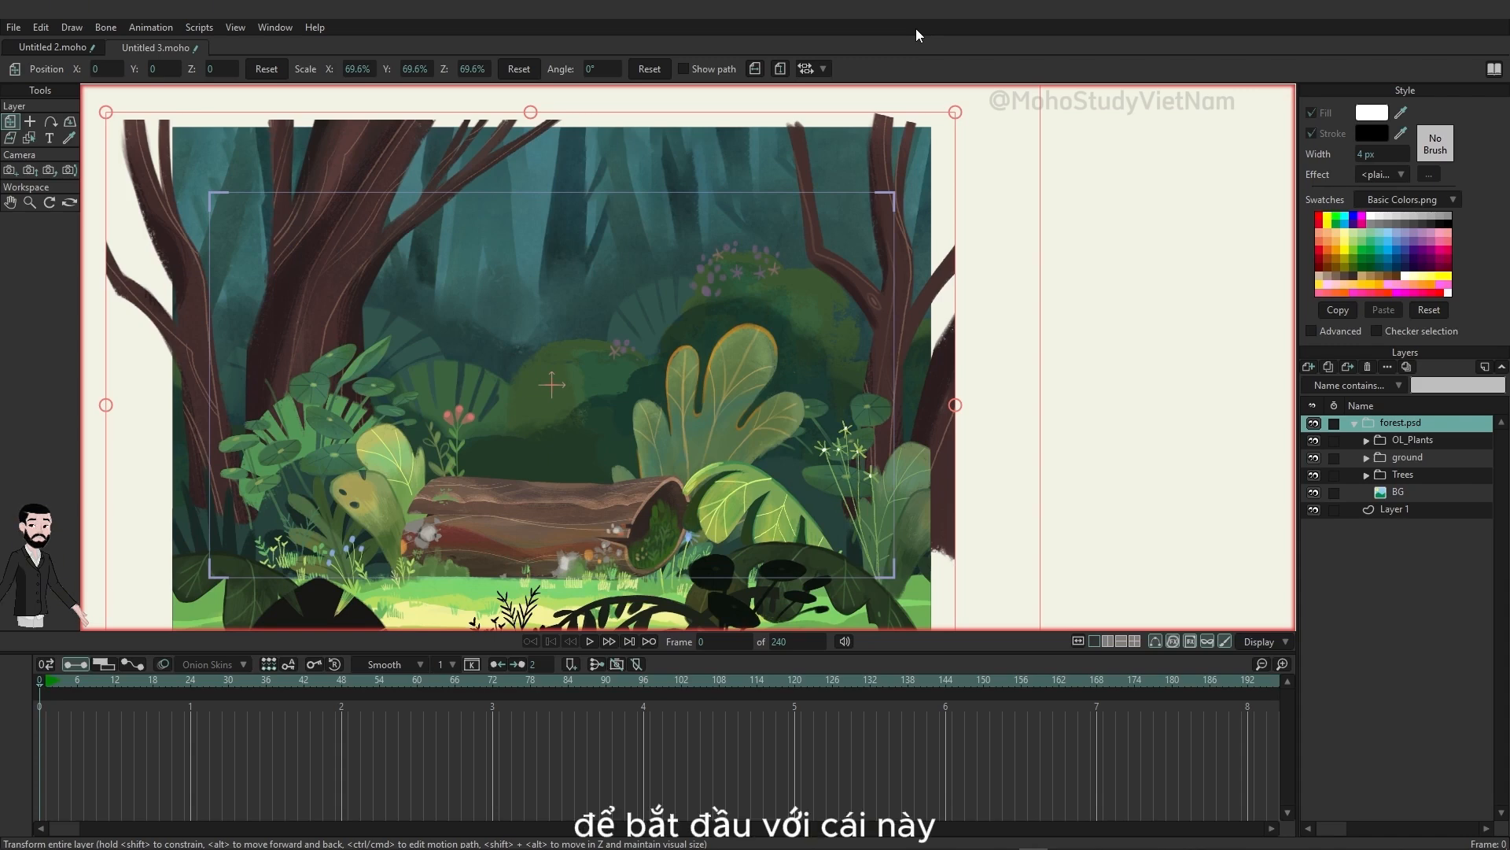
Step: Expand the ground group and its plants back subgroup, and convert plants back to a bone layer
left_click(1368, 457)
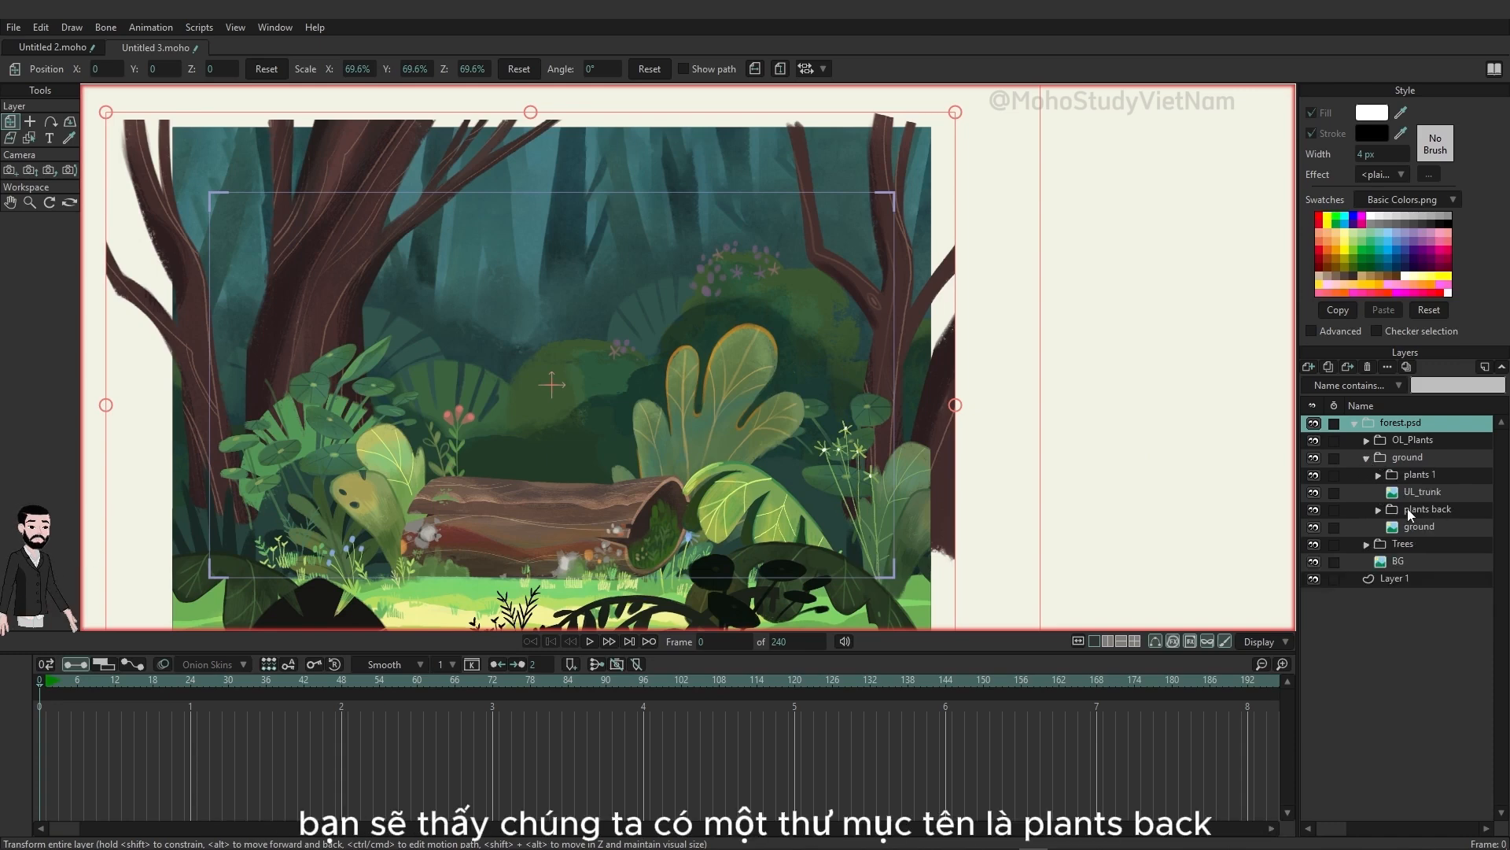
left_click(1378, 510)
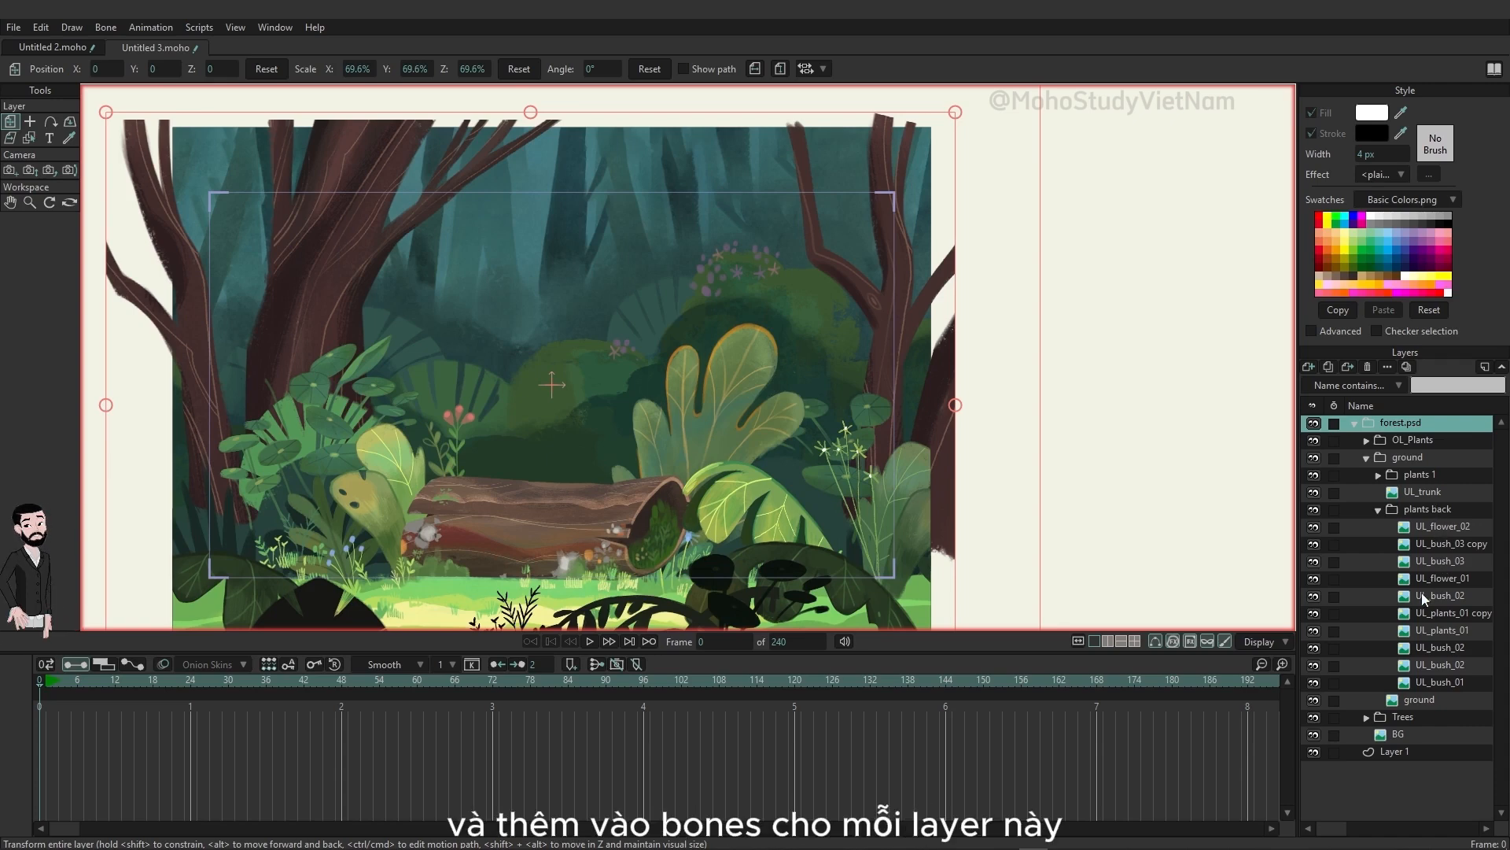
right_click(1413, 508)
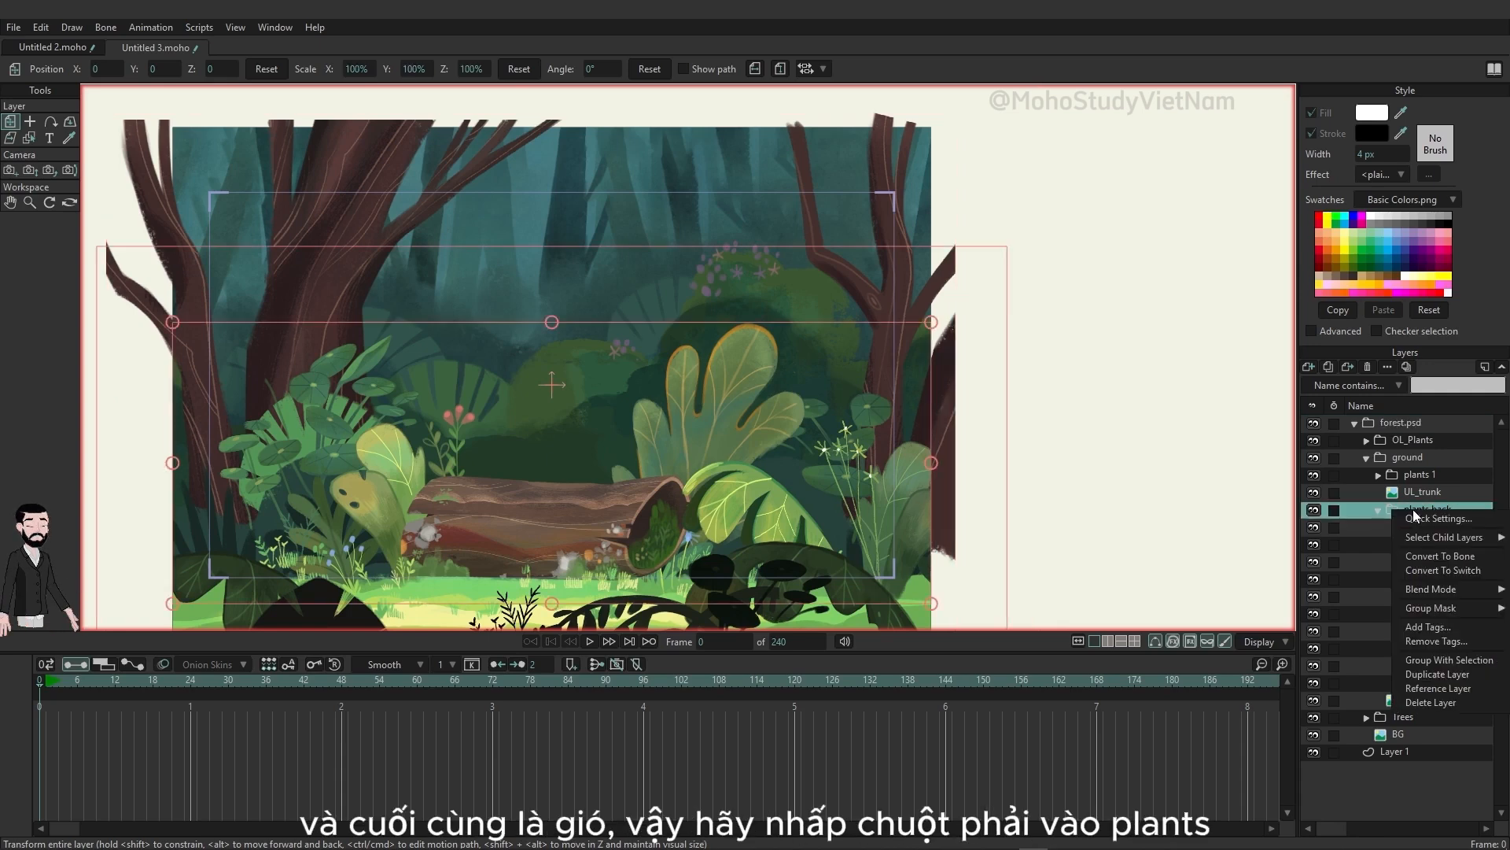
left_click(1437, 556)
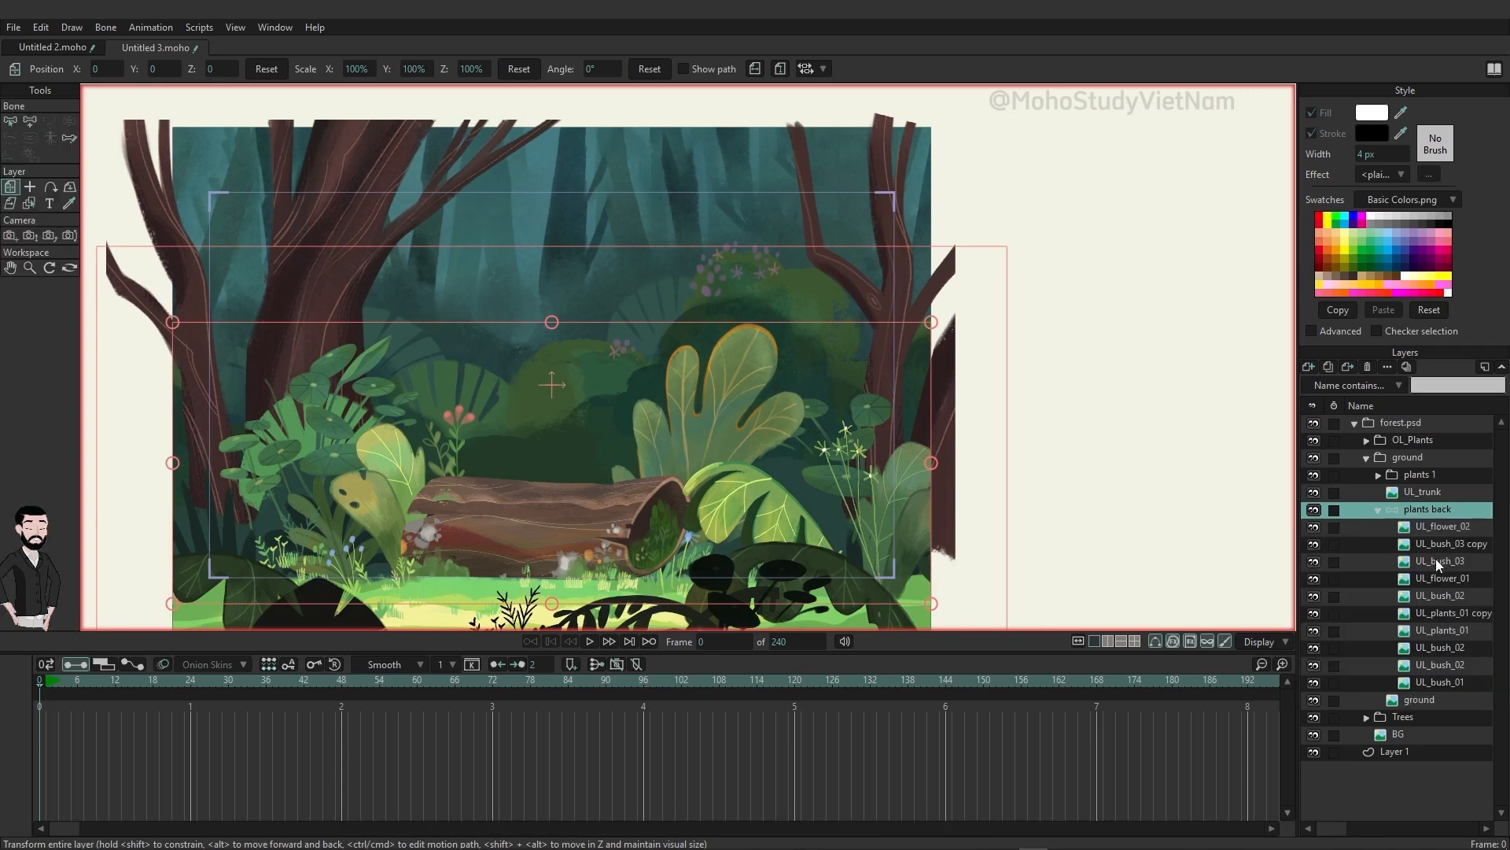
Step: Enable fading of unselected layers and check where the UL_flower_02, UL_bush_03 copy and UL_bush_03 plants sit in the scene
left_click(1276, 644)
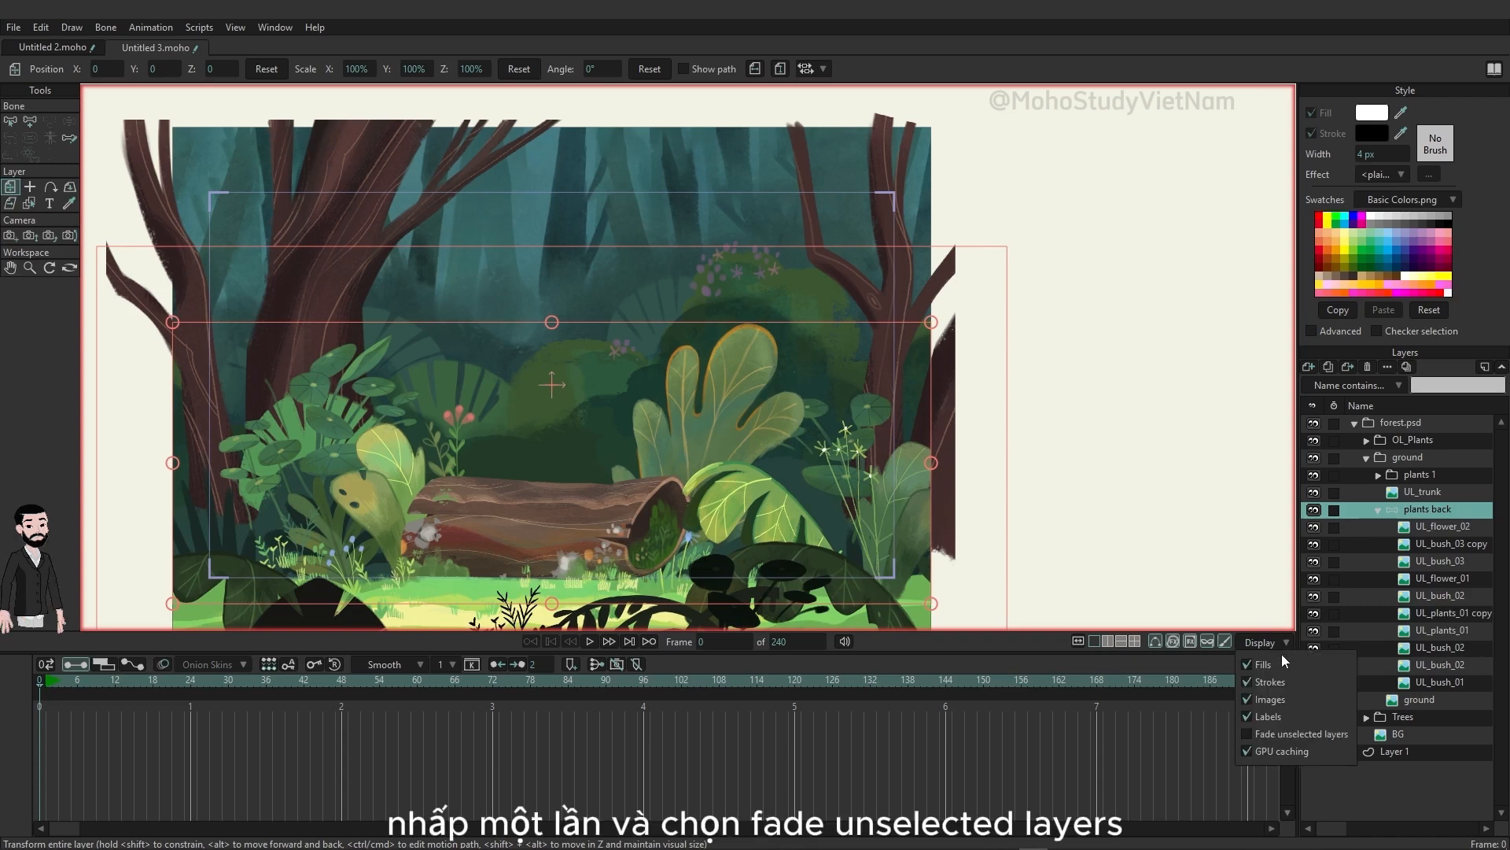
left_click(1291, 734)
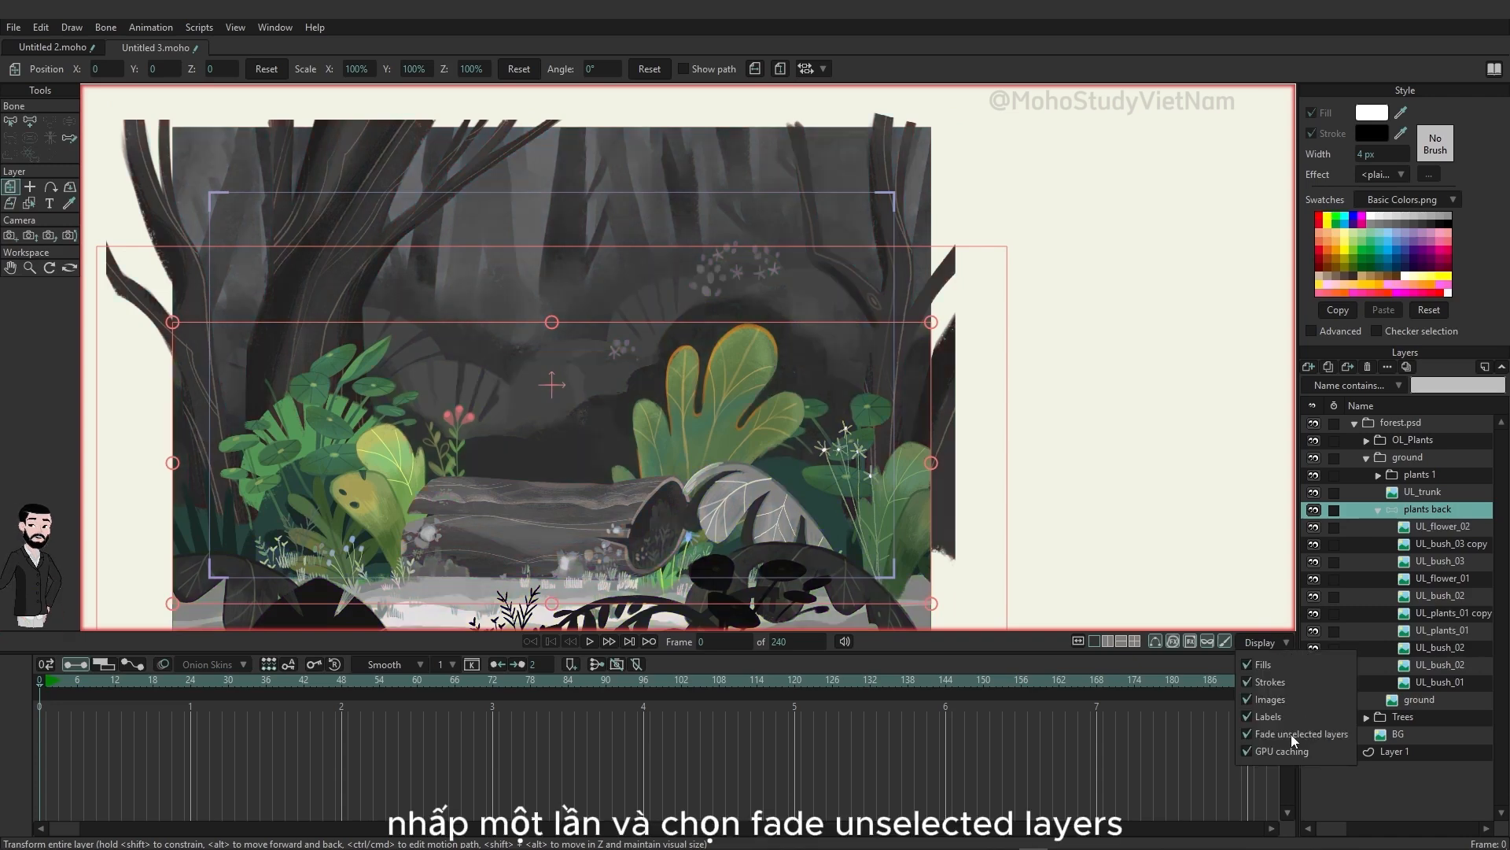
left_click(1437, 527)
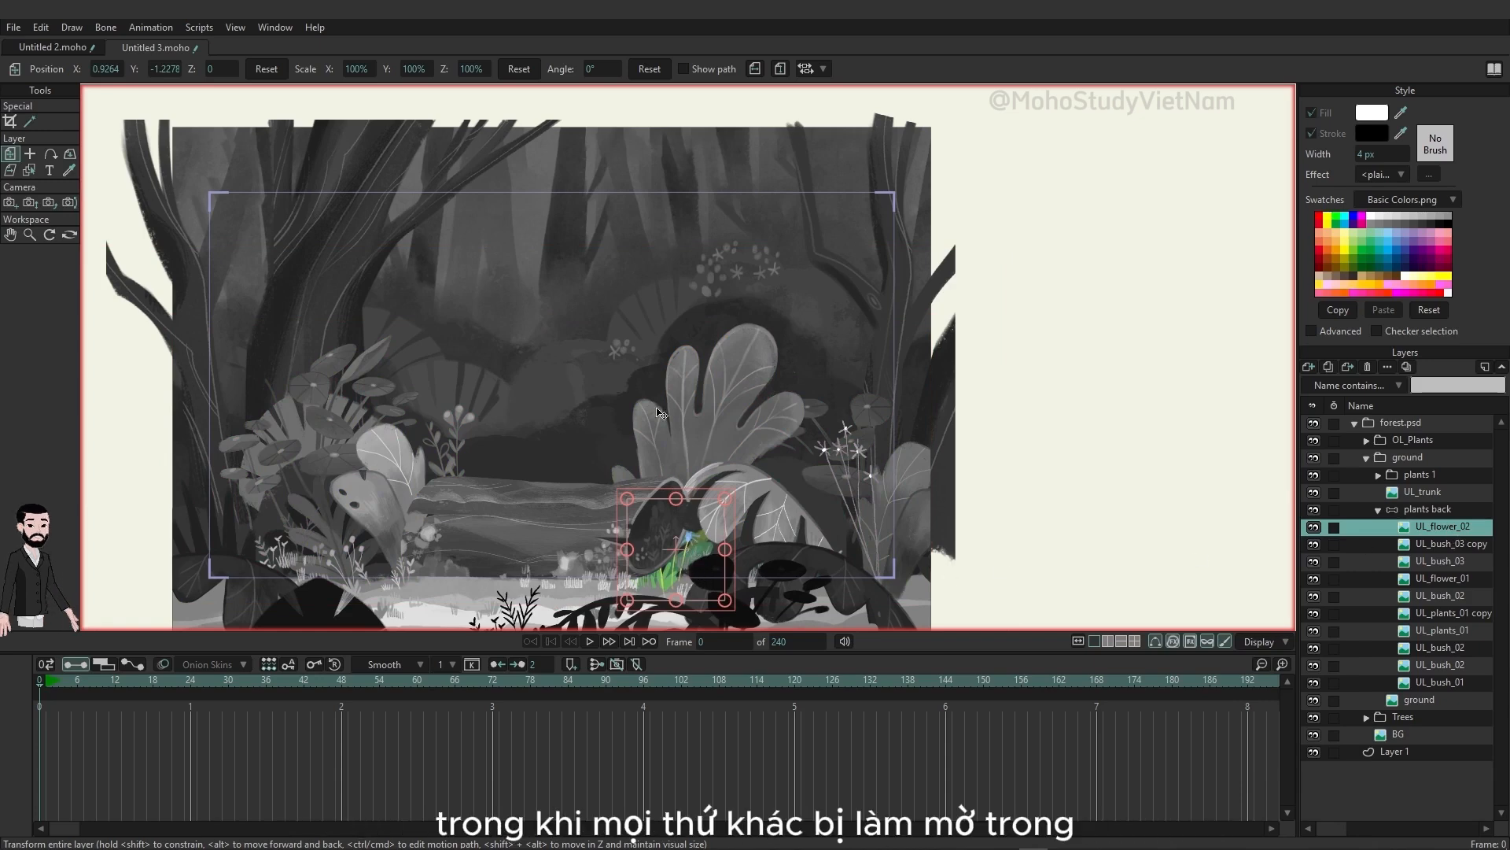
left_click(1471, 545)
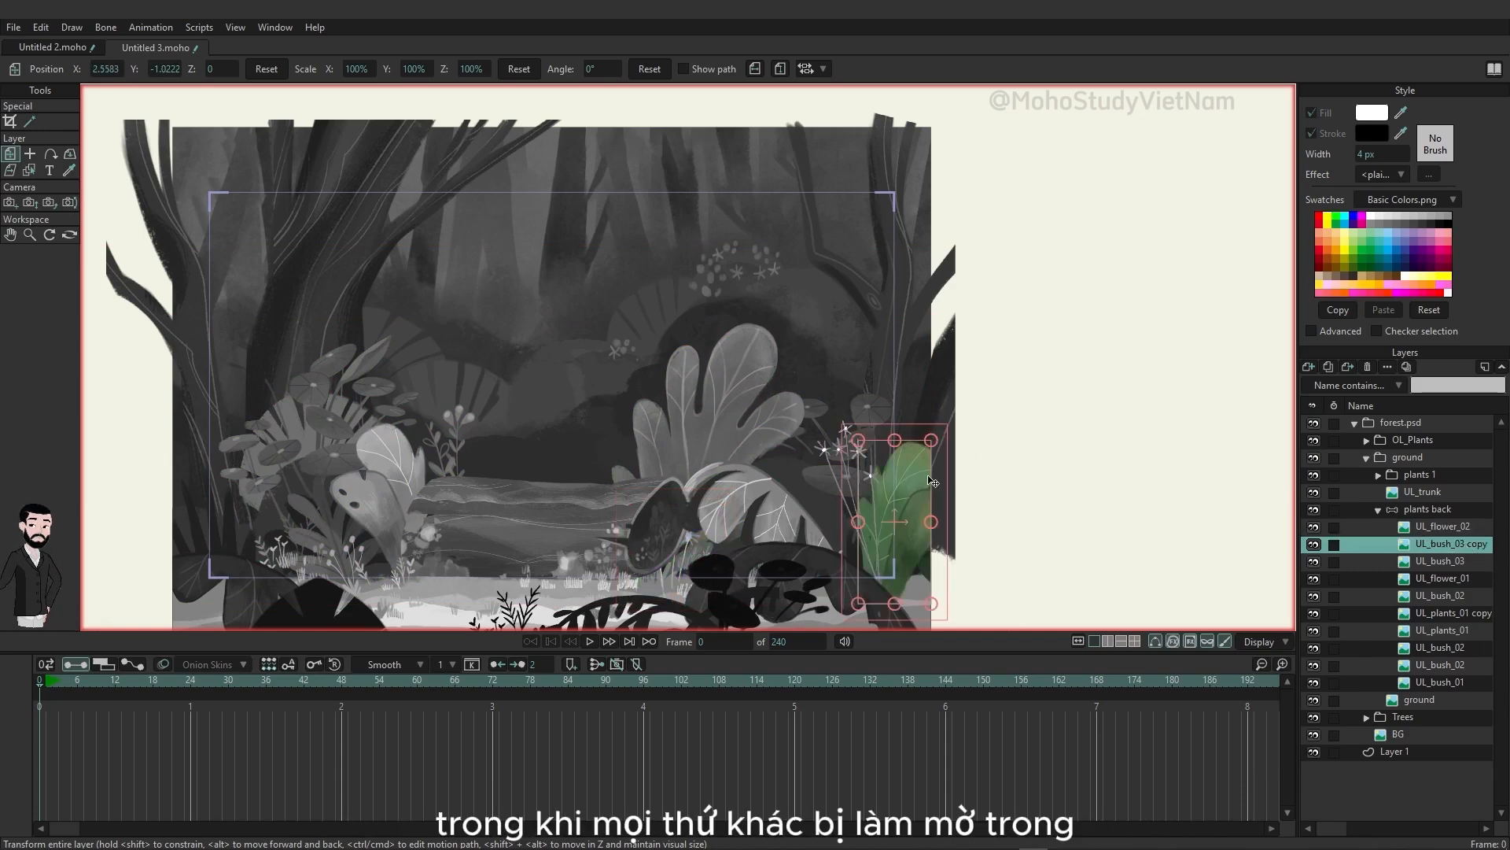
left_click(1432, 563)
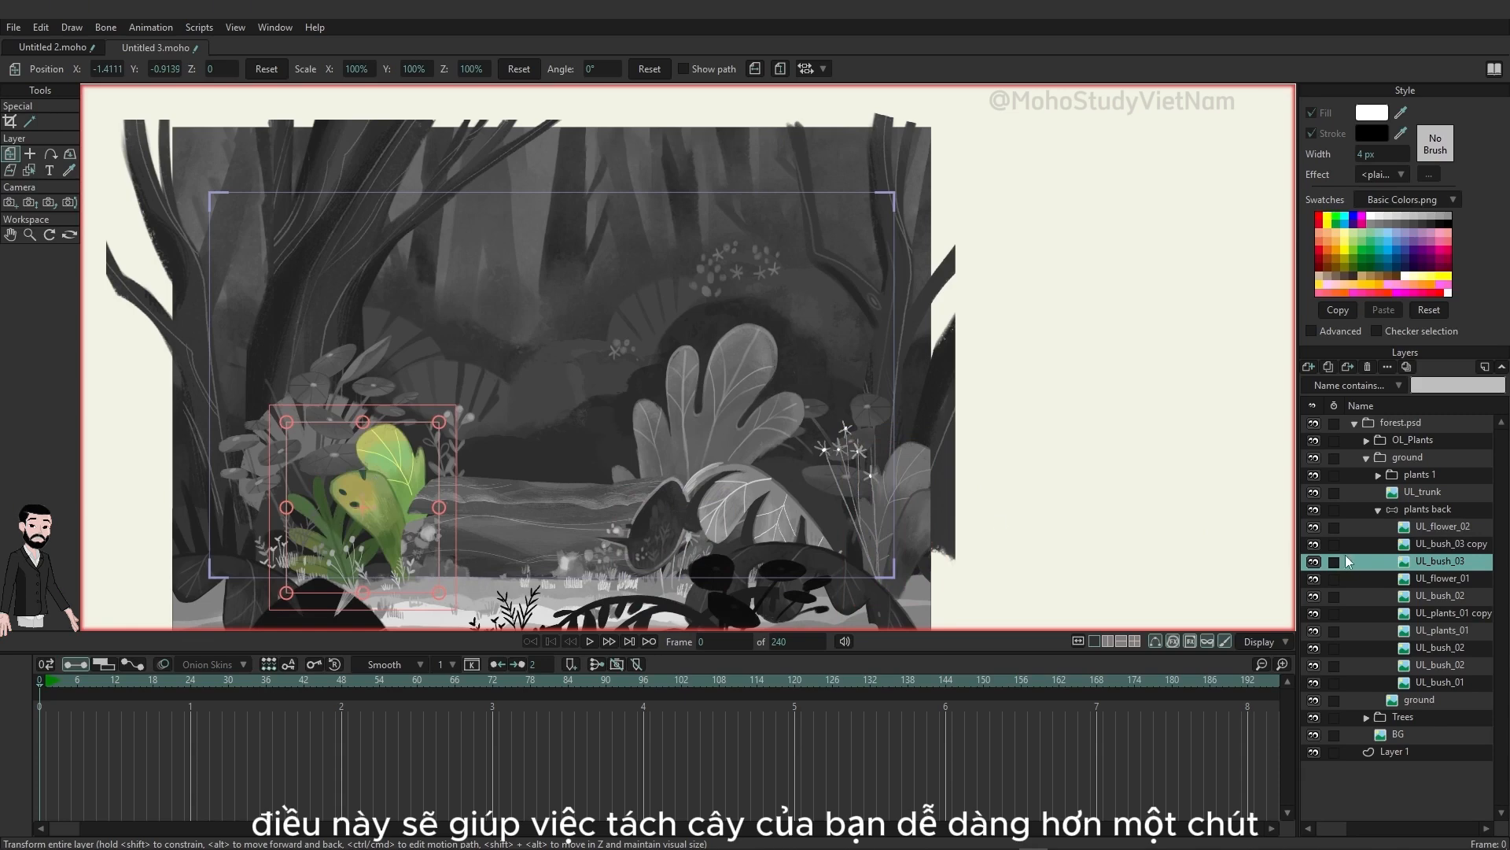
Step: Add one upright bone along the UL_flower_02 plant on the plants back layer, and leave no bone selected
left_click(1441, 527)
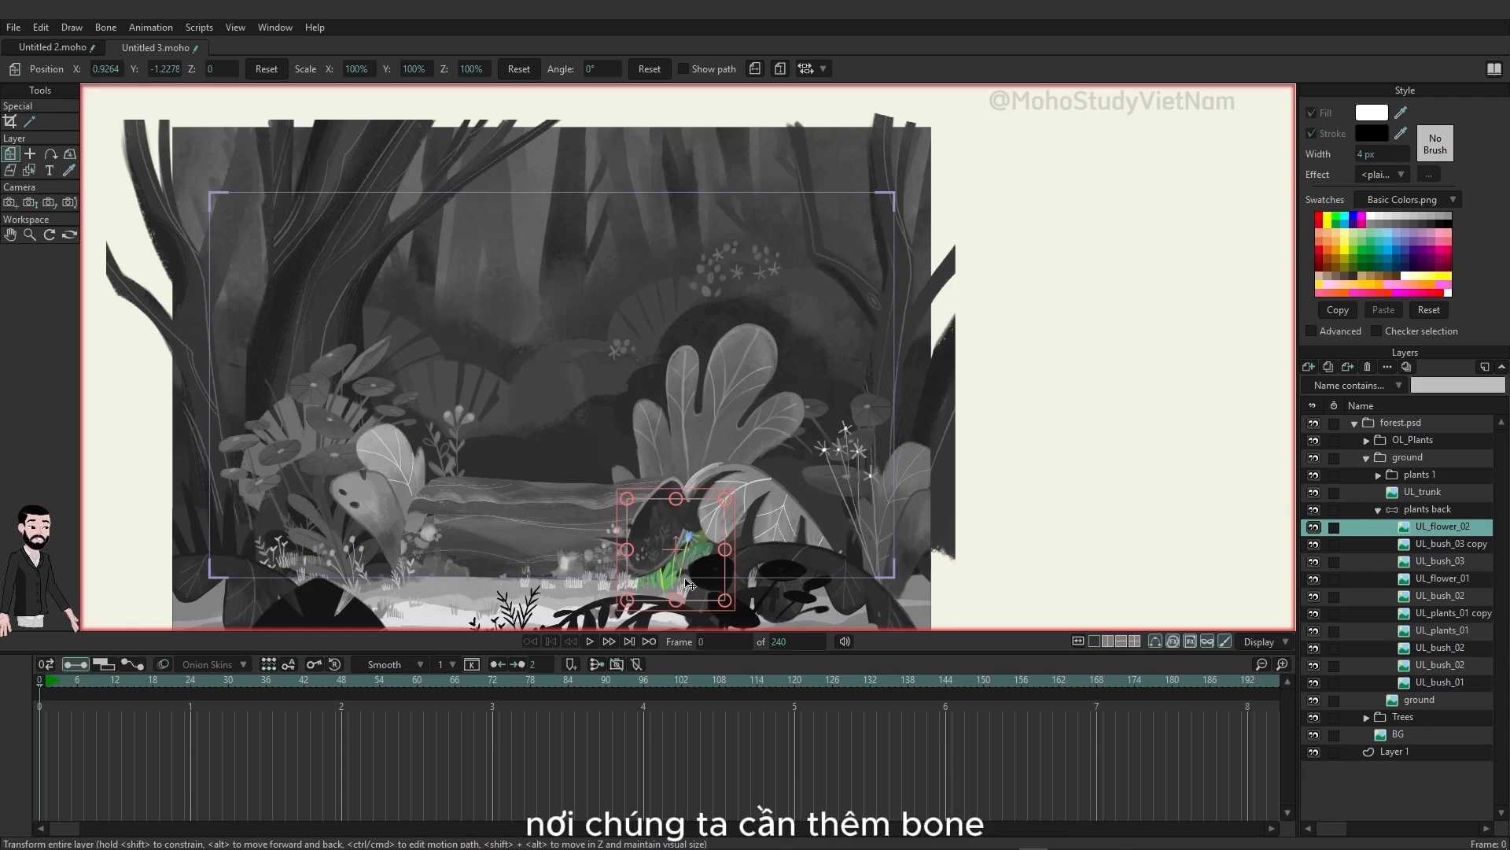
left_click(1429, 509)
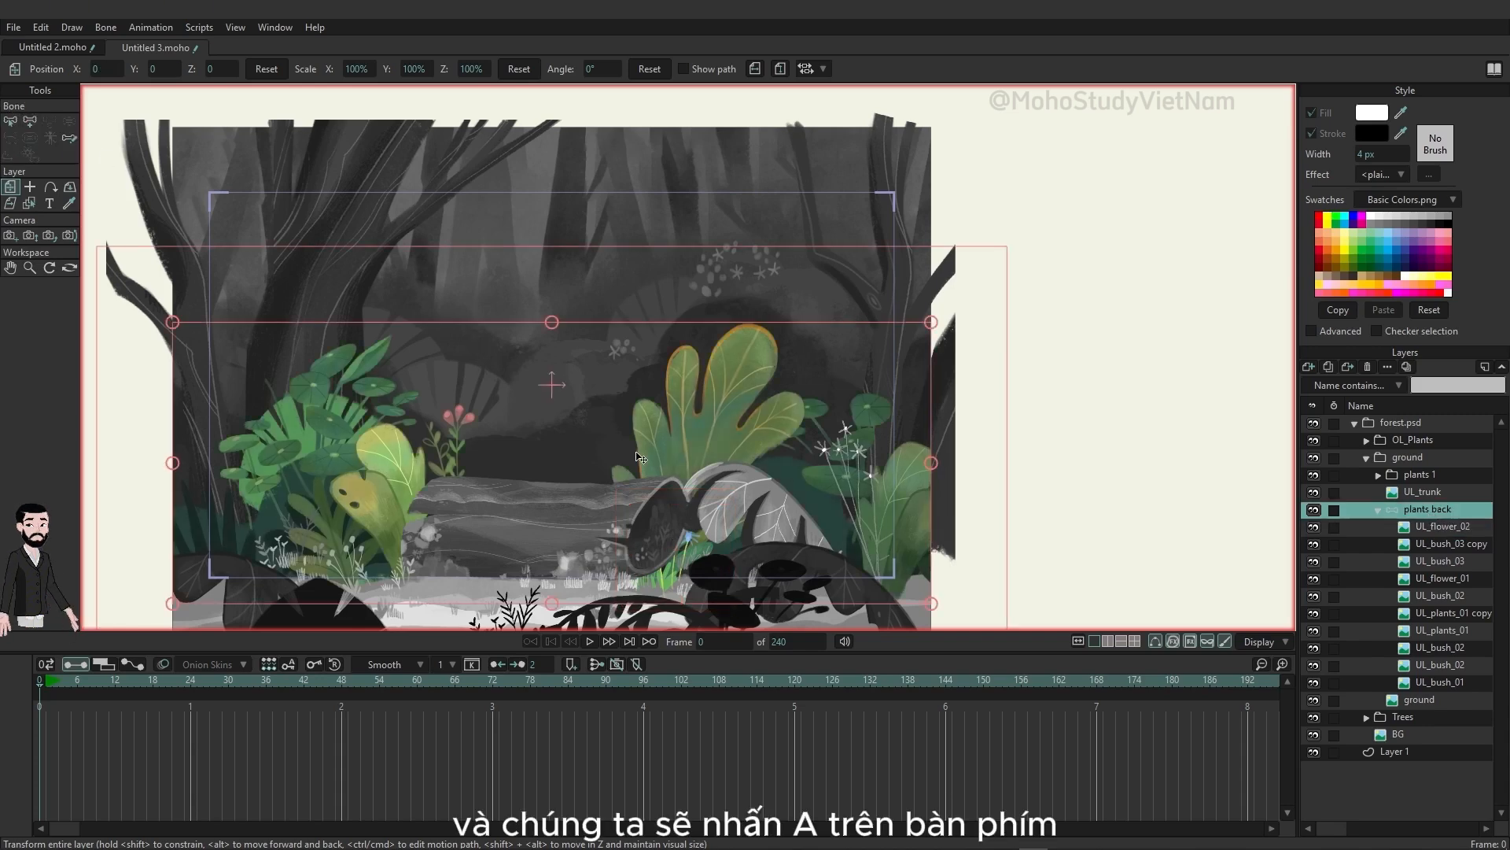
key("a")
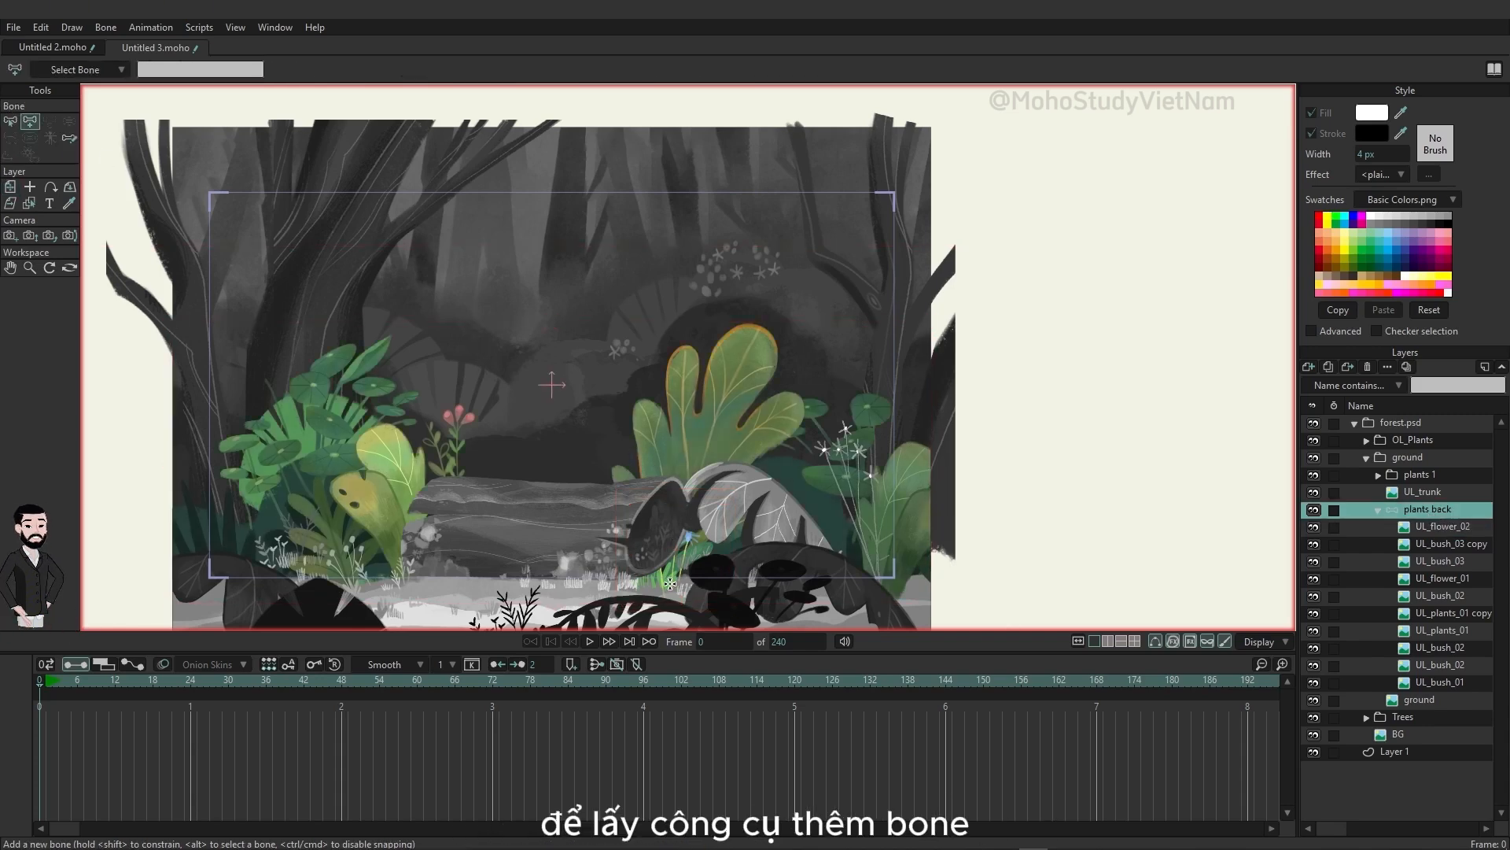
left_click_drag(669, 583, 674, 519)
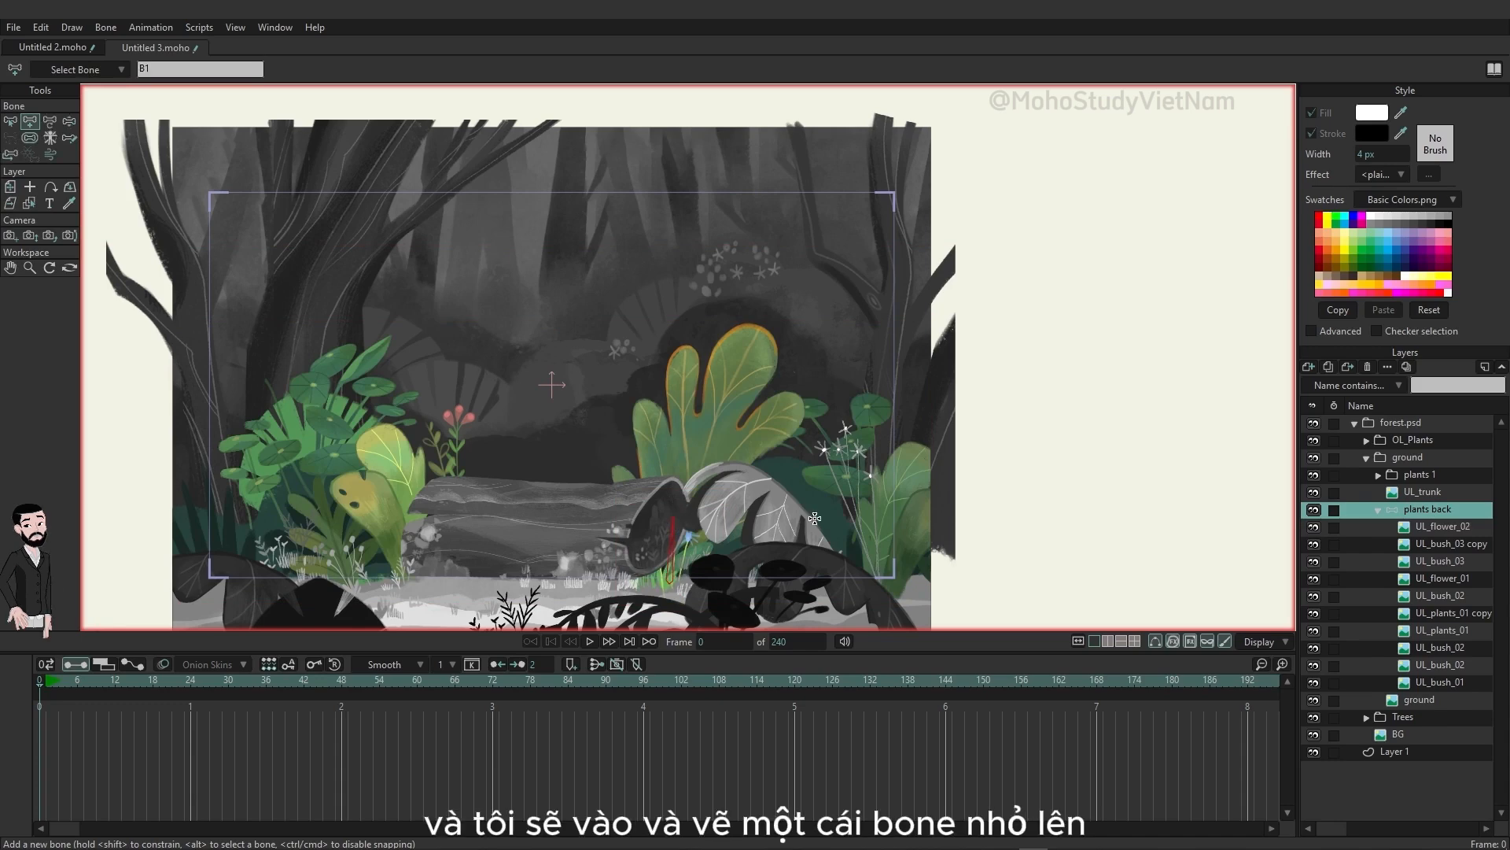
left_click(1009, 467, "alt")
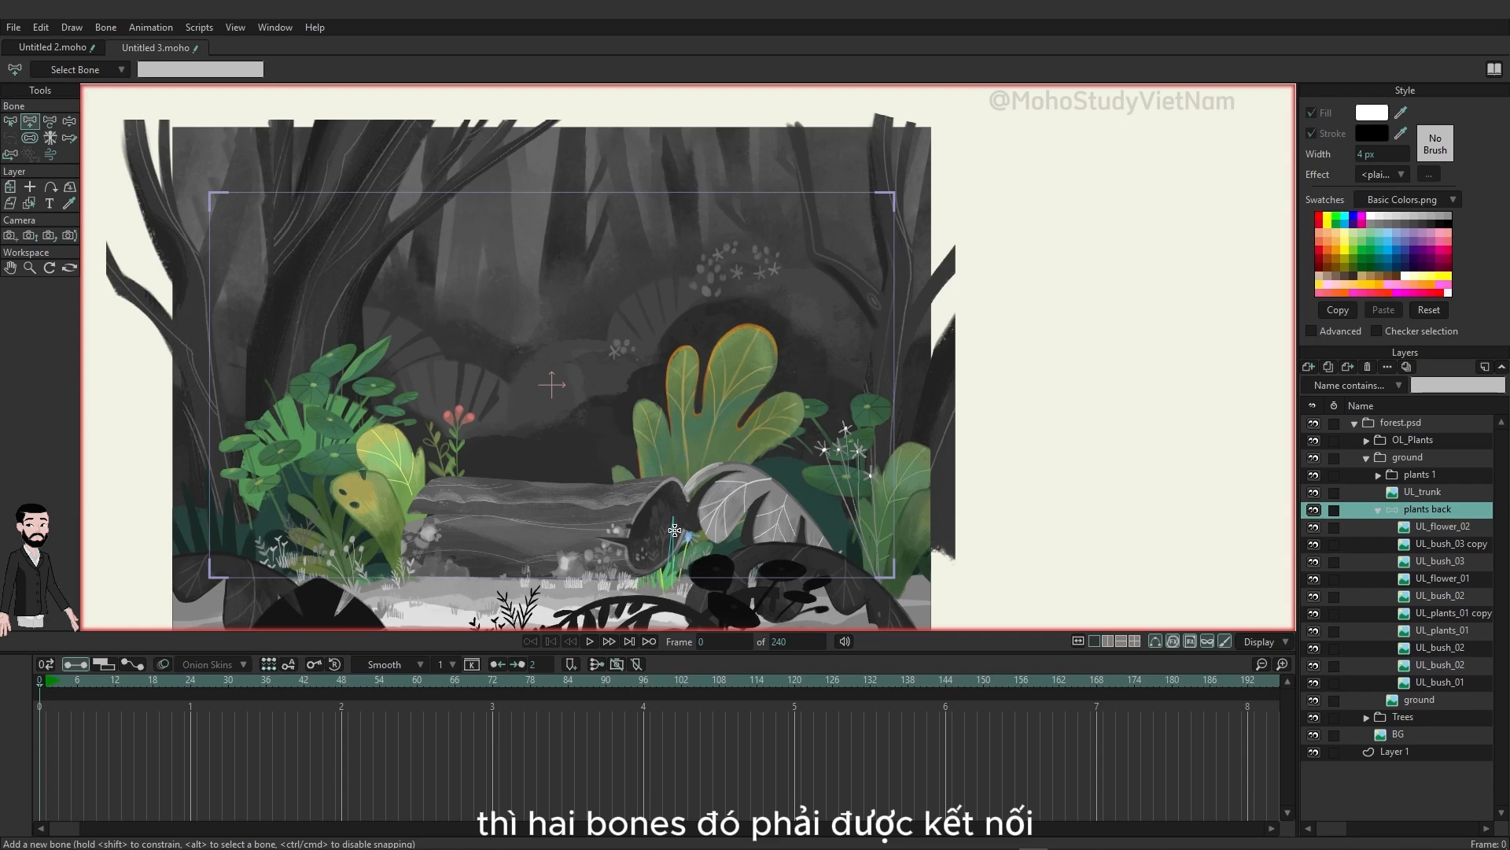
Step: Add a chain of two bones up the UL_bush_03 copy plant on the plants back layer and check the bone parenting
left_click(1454, 529)
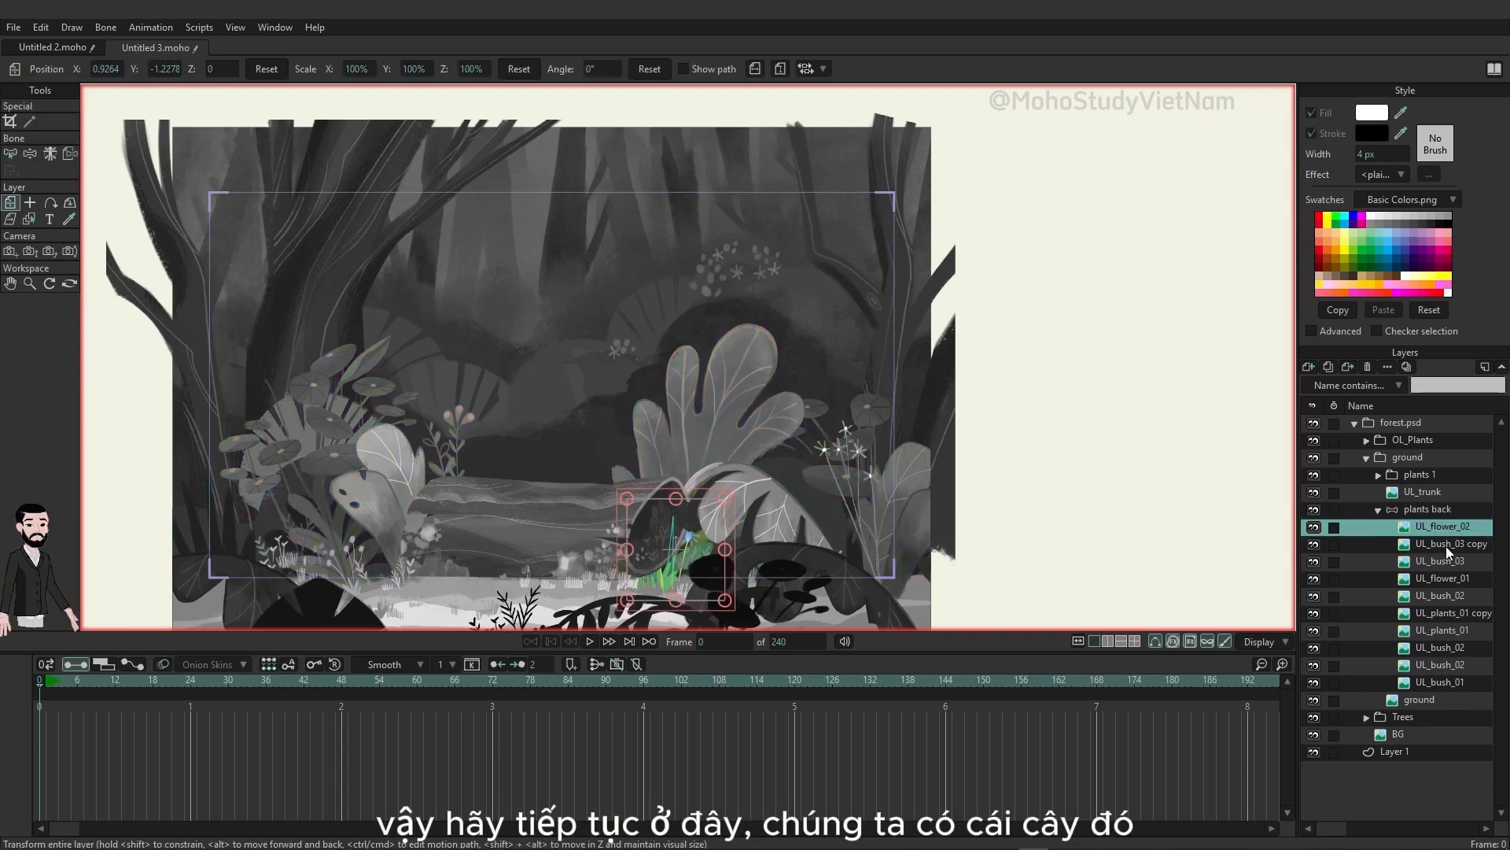
left_click(1446, 546)
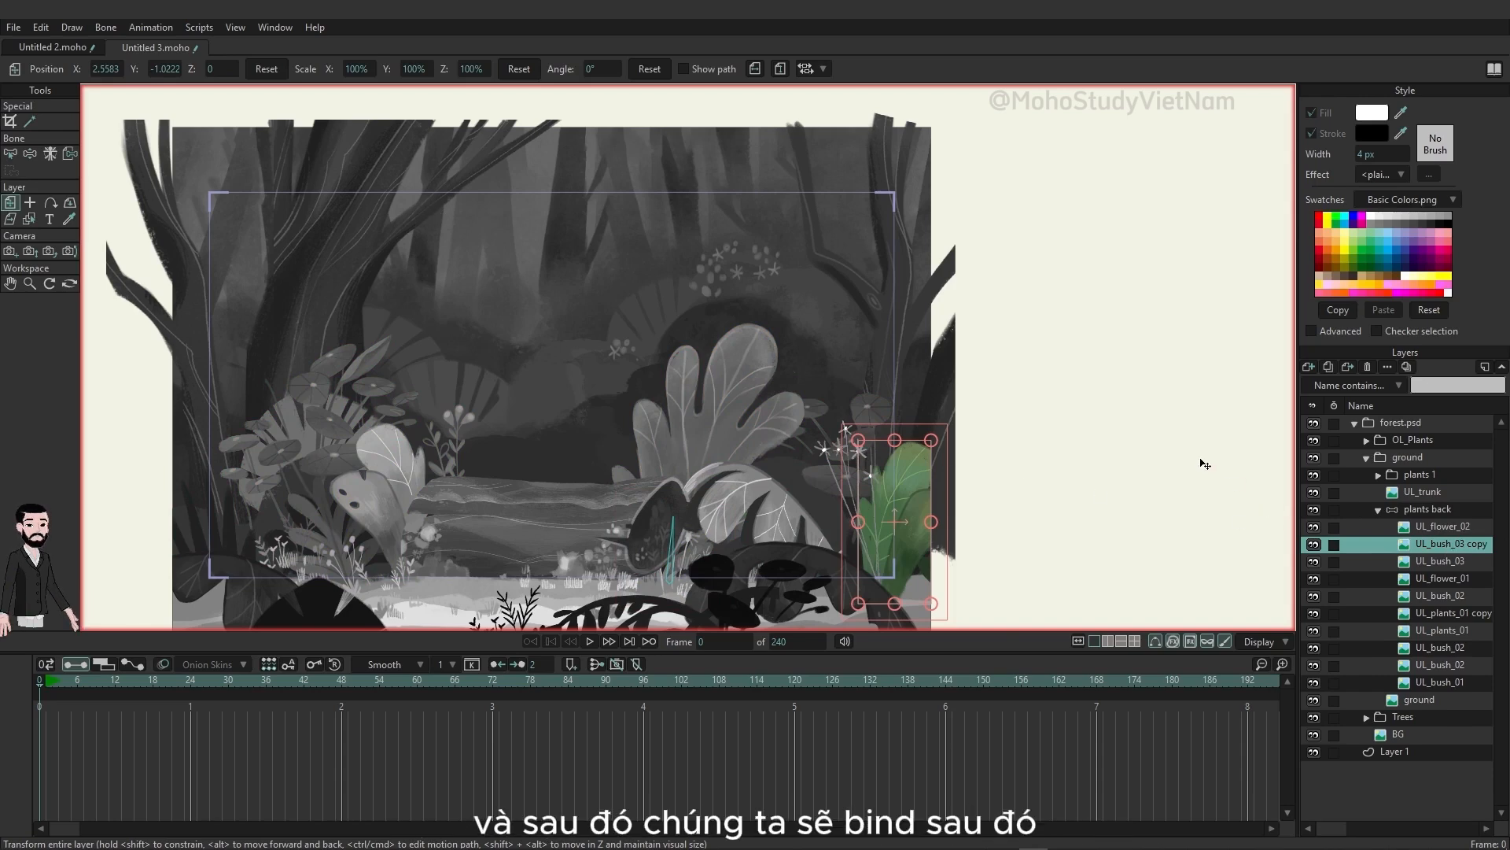
left_click(1436, 509)
key("a")
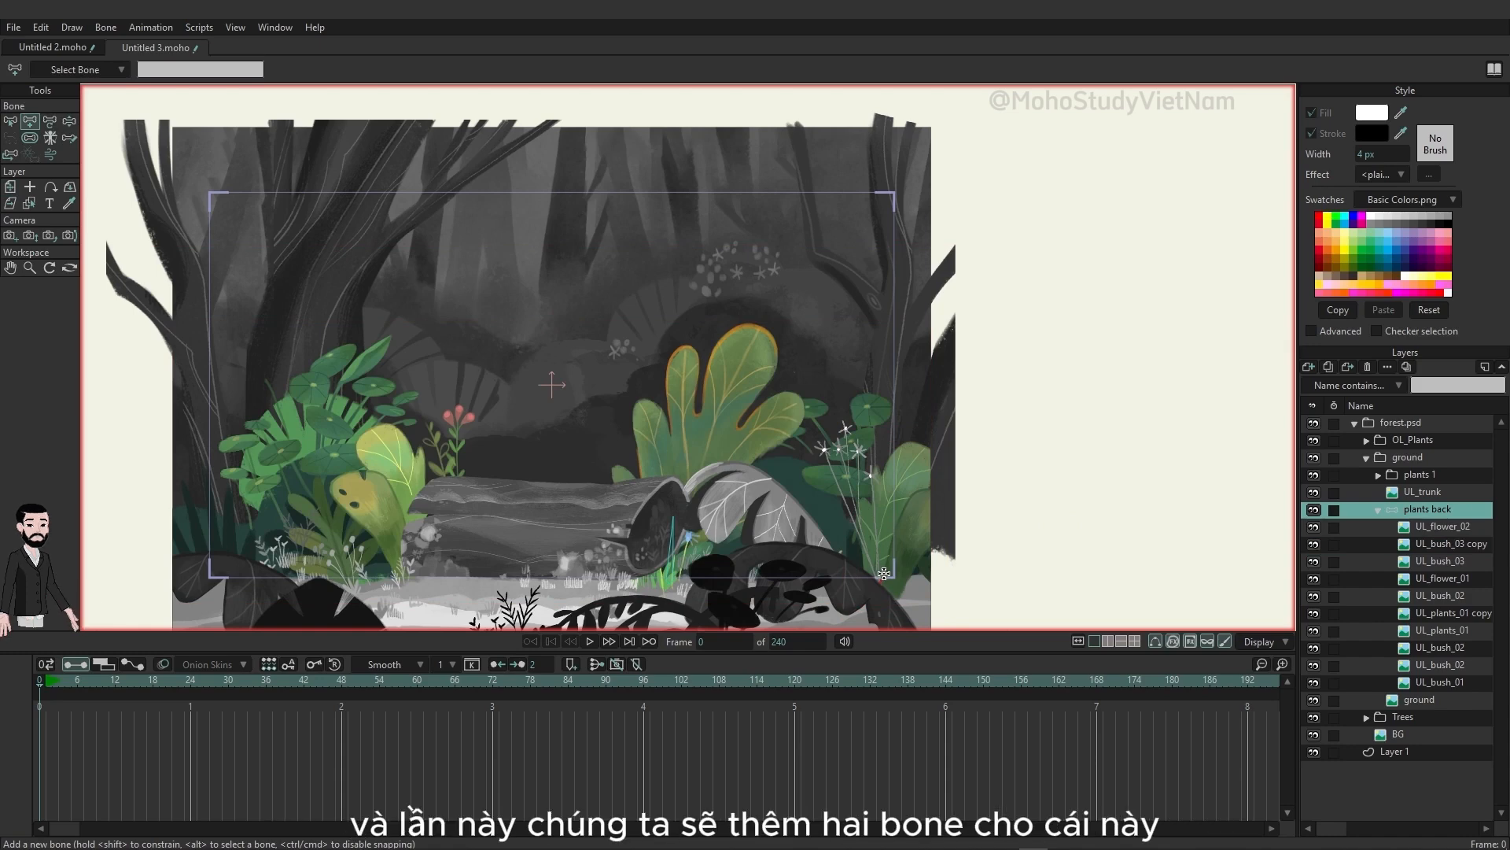
left_click_drag(881, 583, 911, 455)
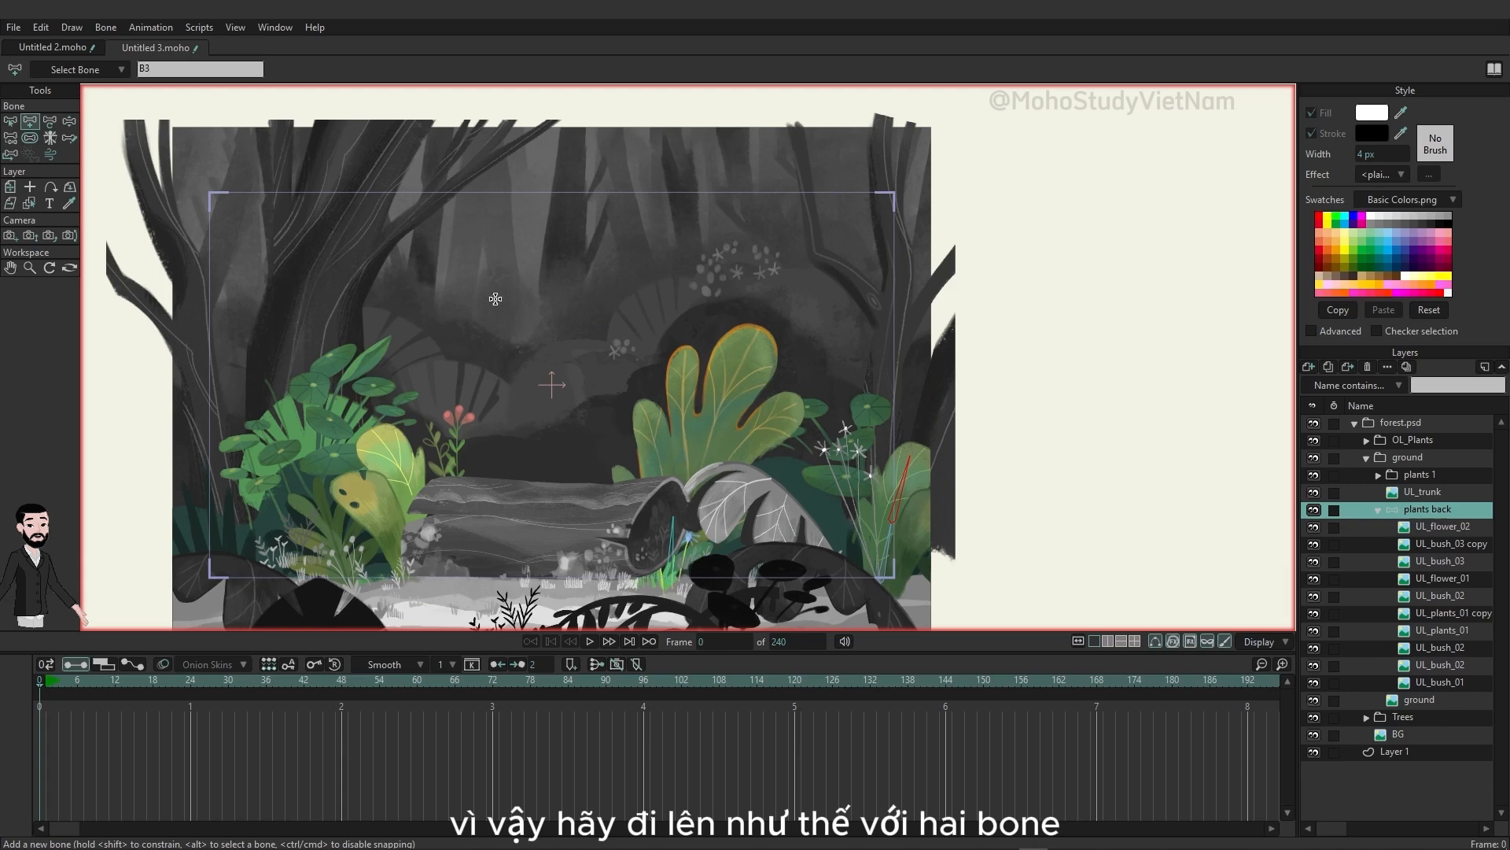
left_click(11, 140)
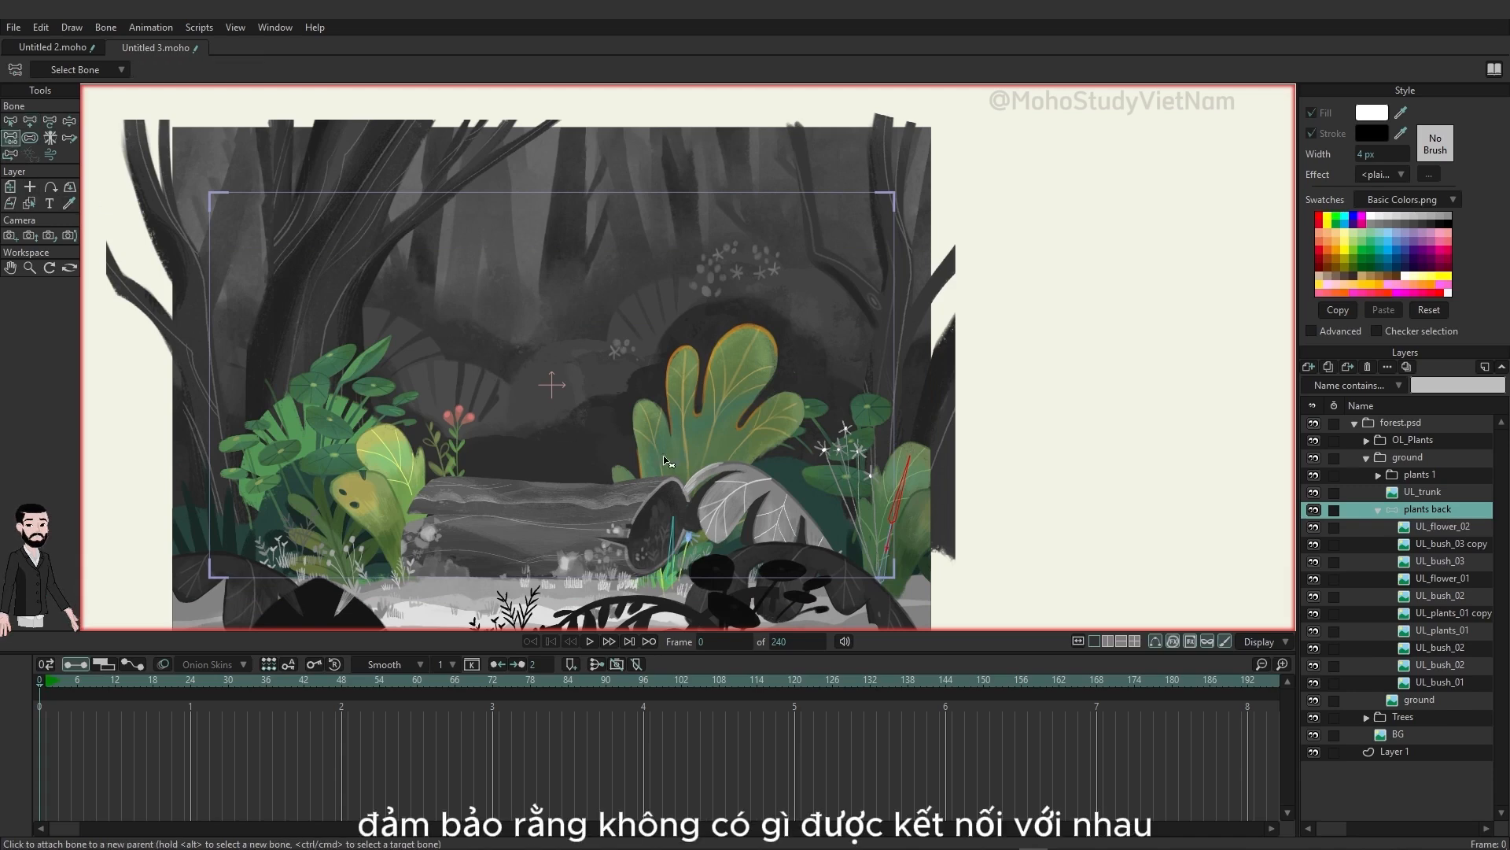
left_click(11, 122)
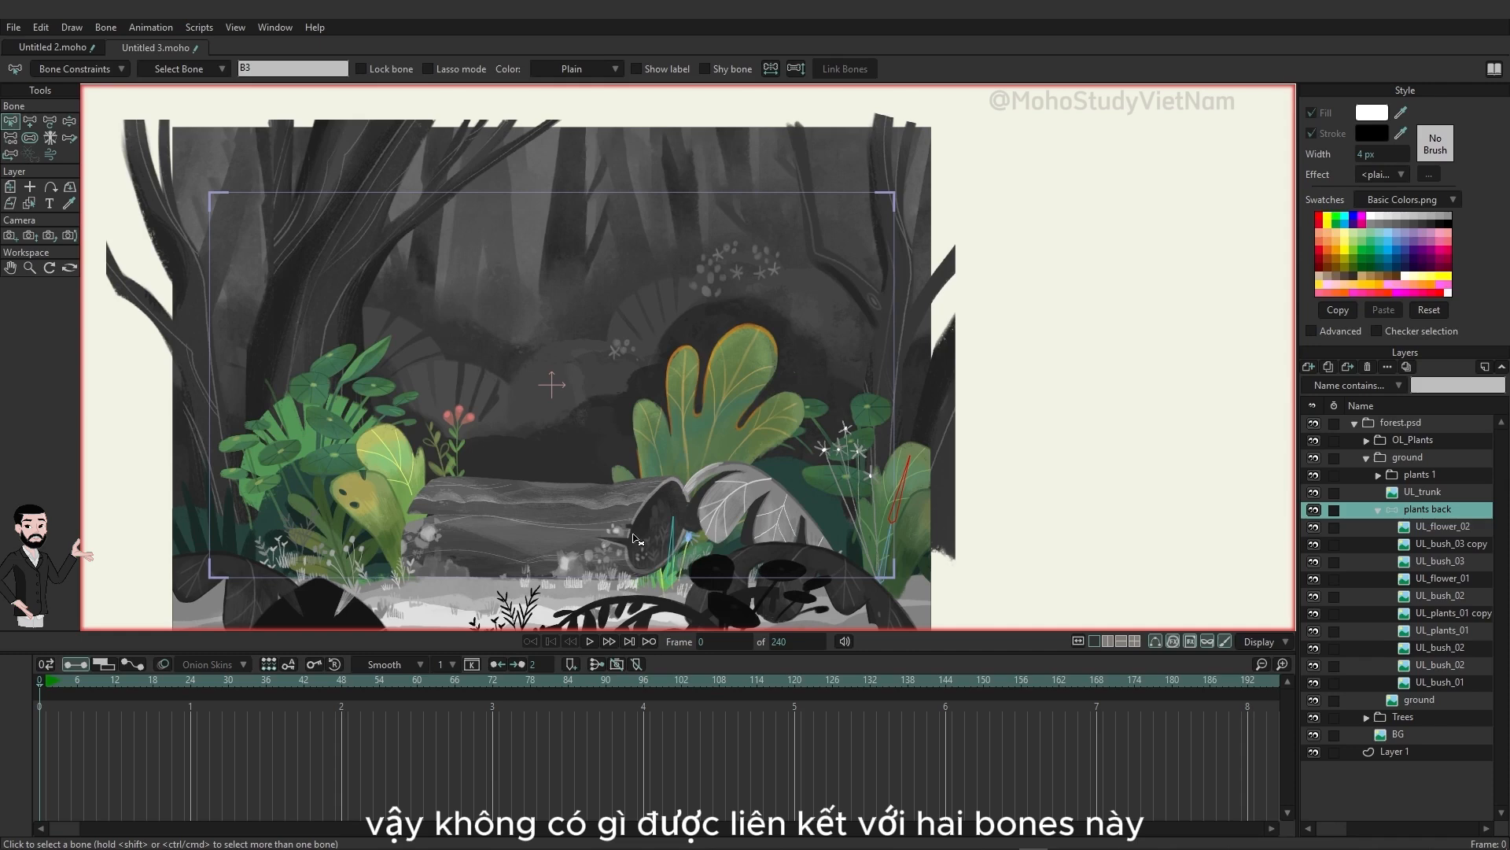
Step: Add two separate two-bone chains for the UL_bush_03 plant on the plants back layer, one up the fern and one up the broad leaf
left_click(1441, 560)
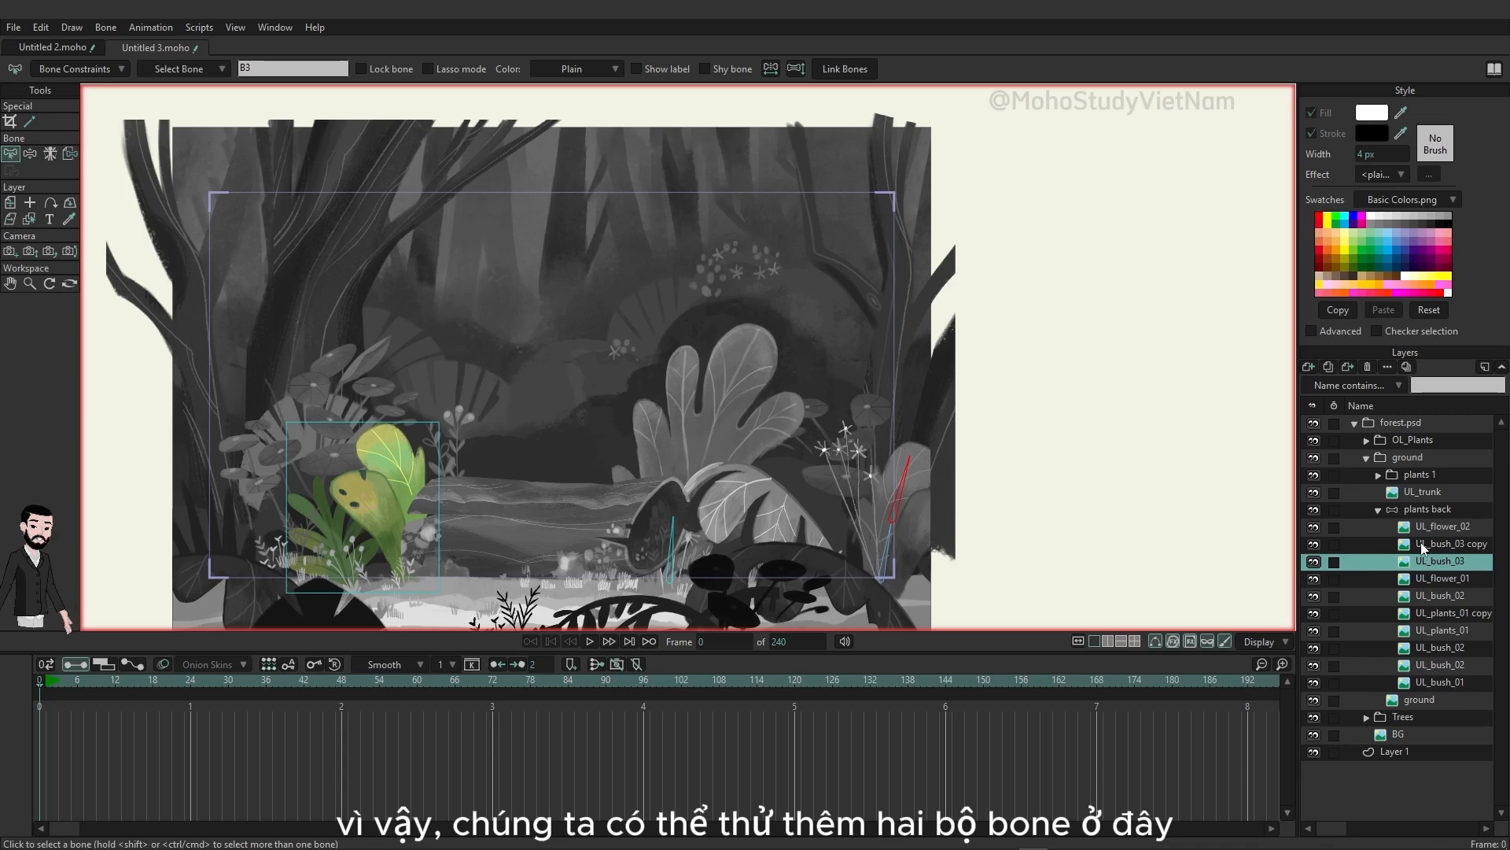
left_click(1431, 508)
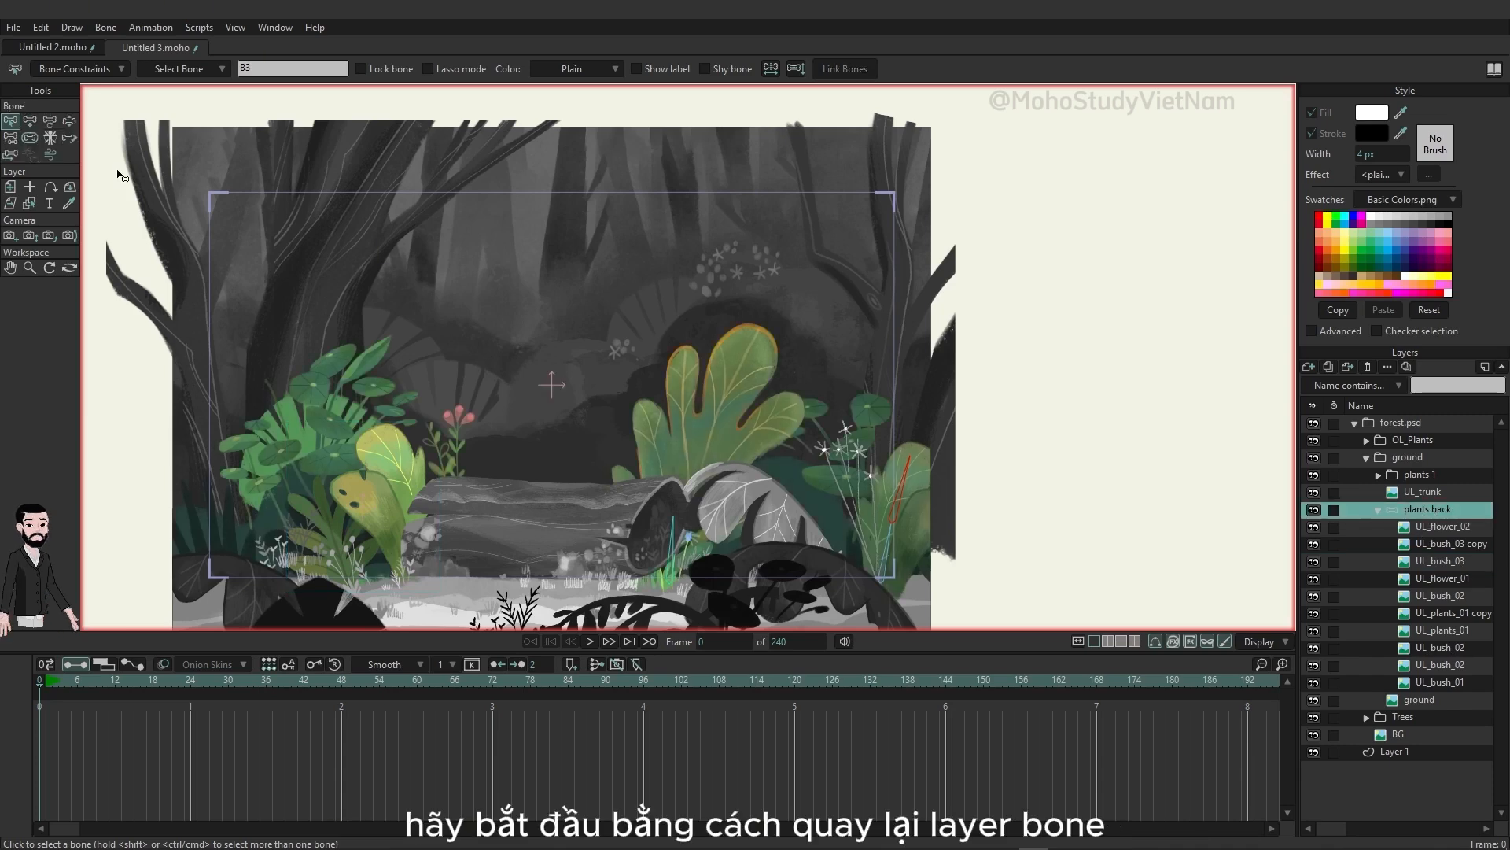
left_click(32, 121)
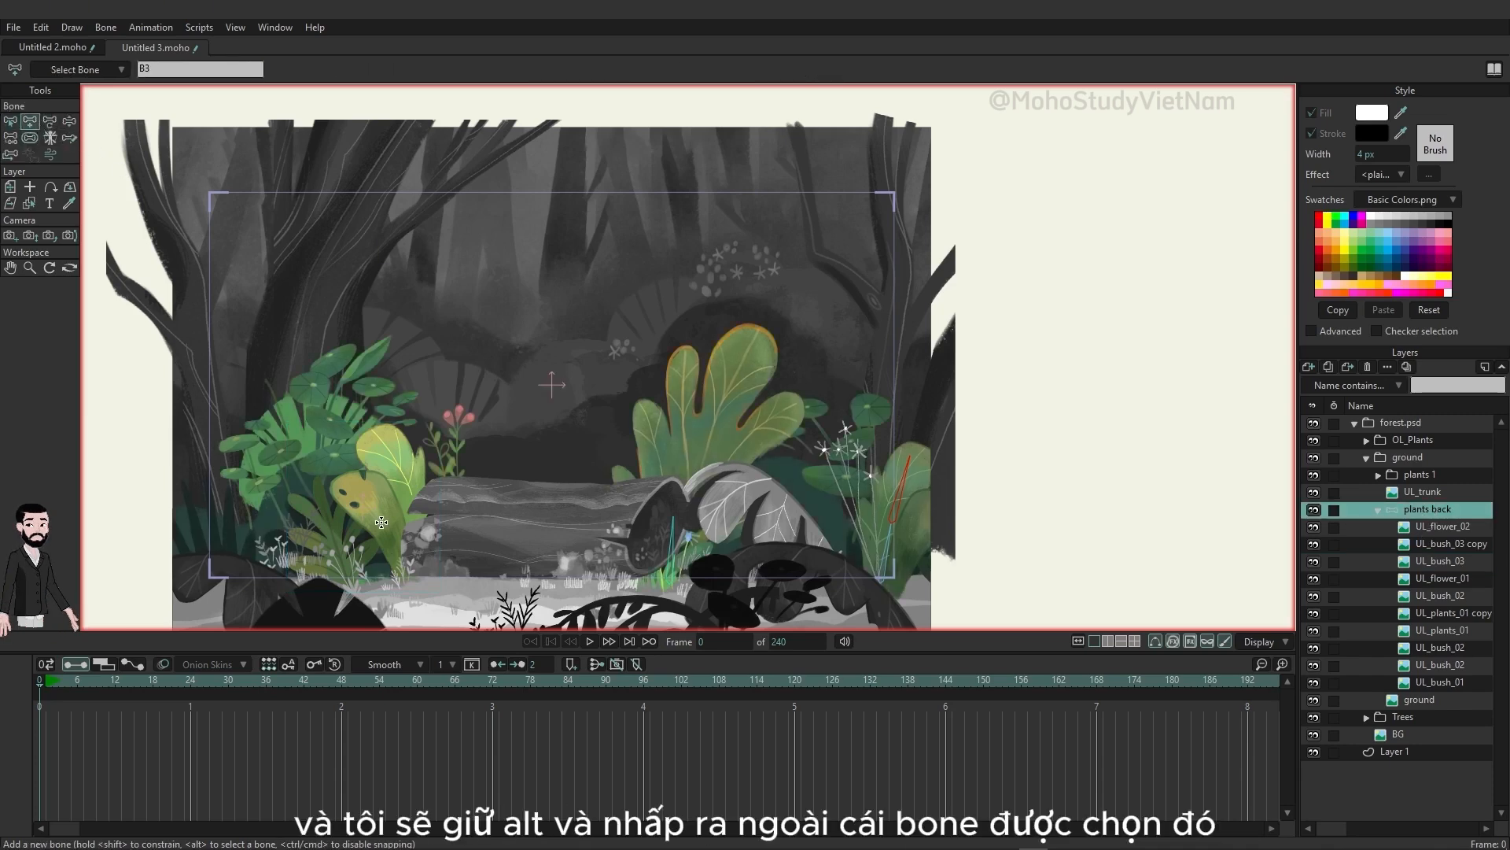
left_click(486, 474, "alt")
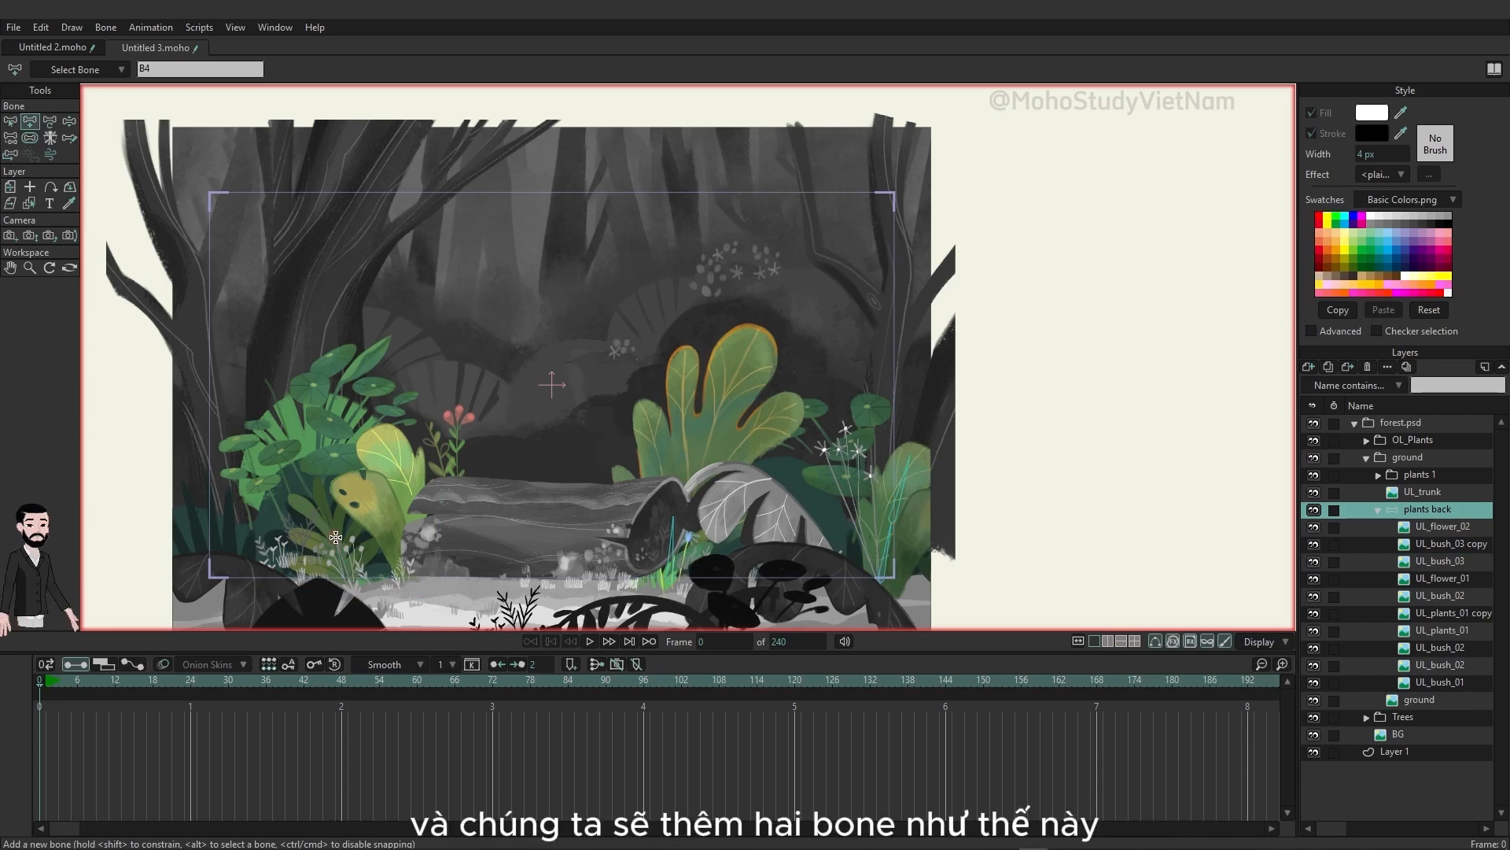
left_click_drag(336, 538, 317, 493)
left_click(483, 554, "alt")
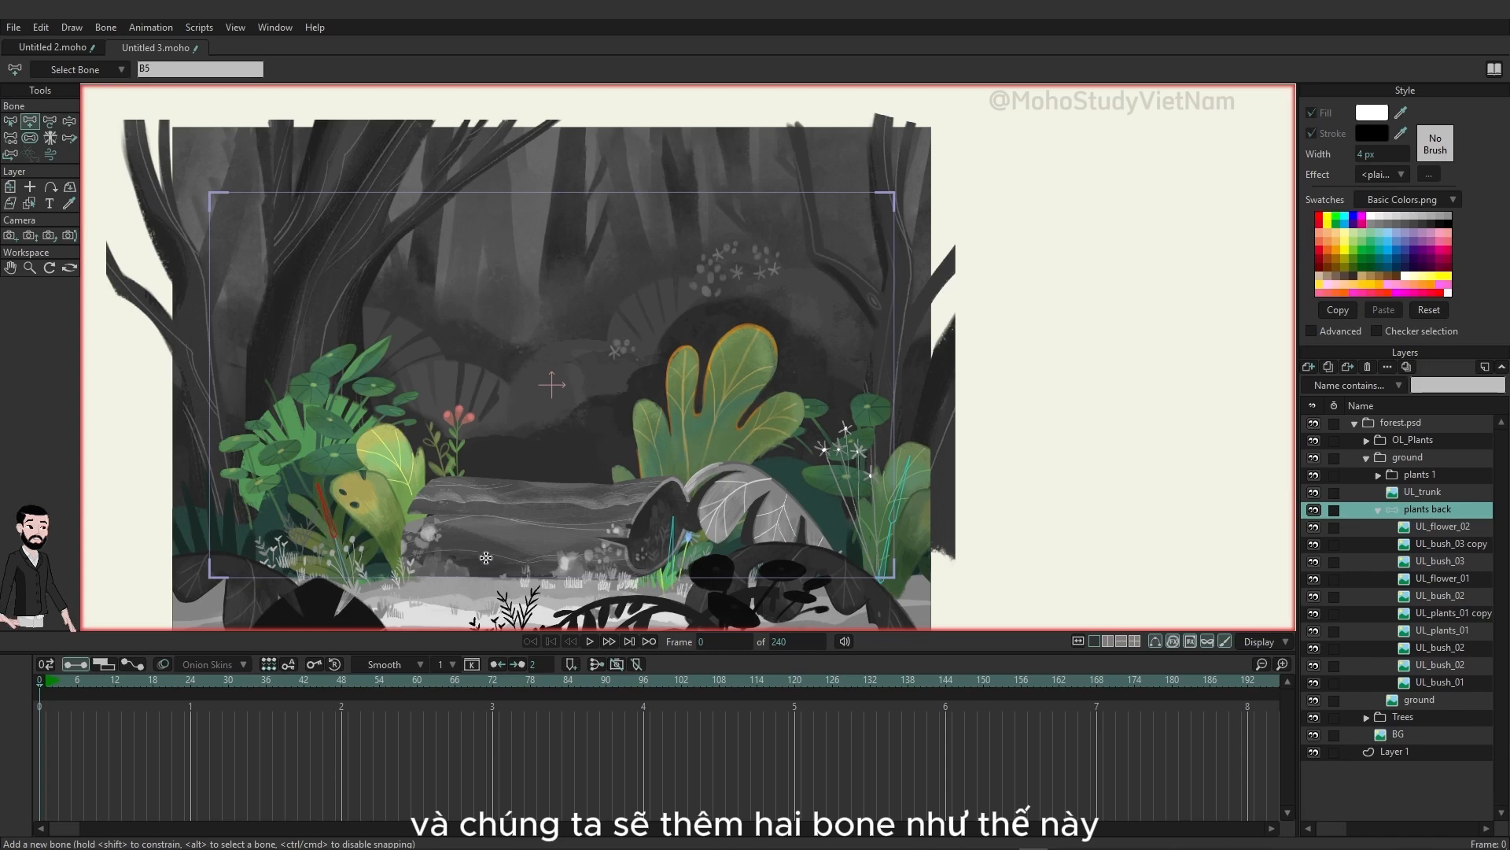
left_click_drag(409, 569, 395, 517)
left_click_drag(395, 516, 375, 462)
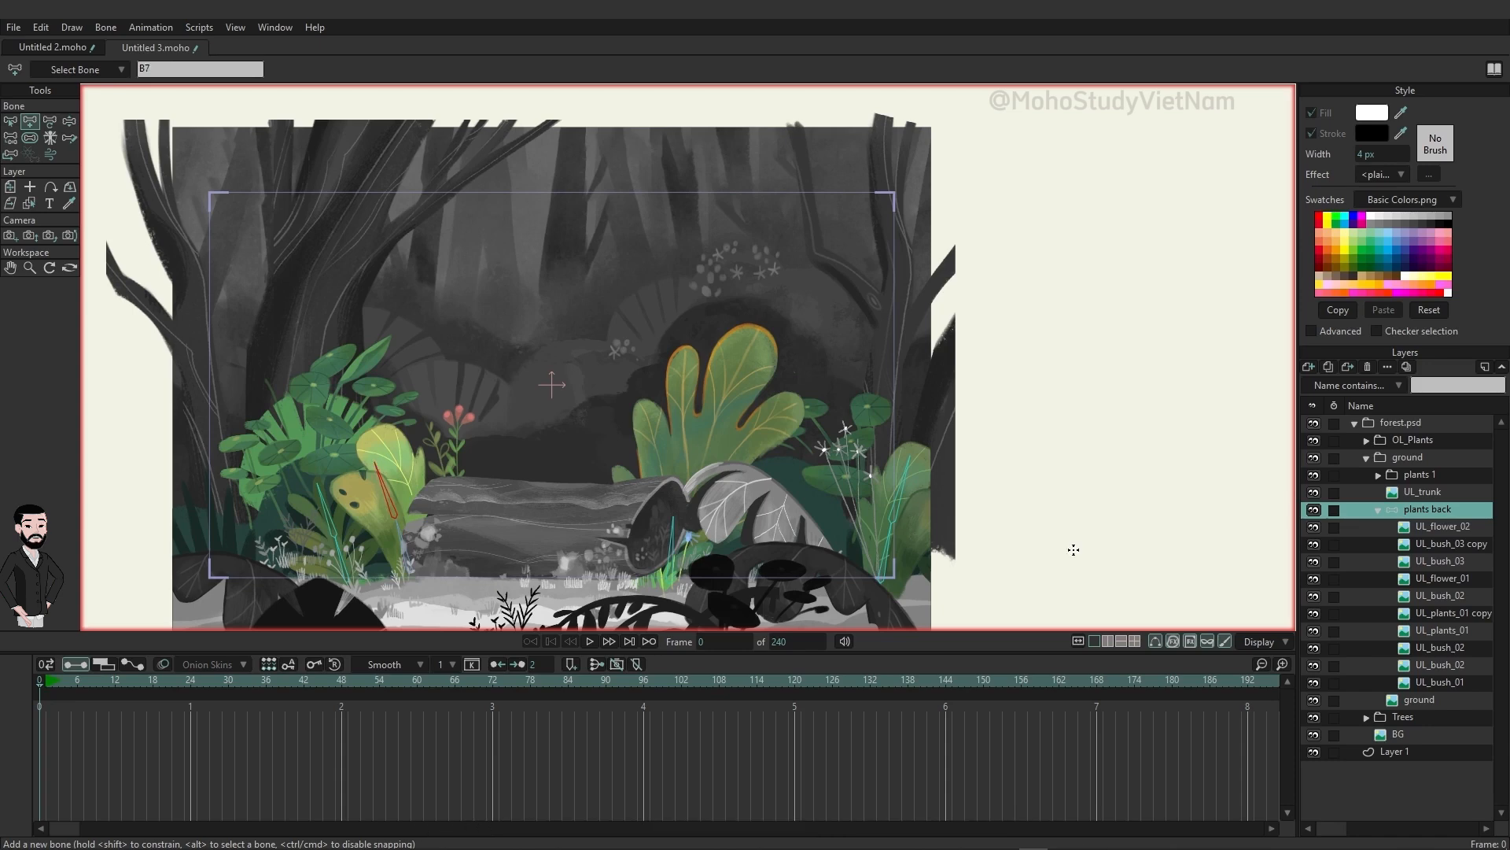
left_click(1439, 561)
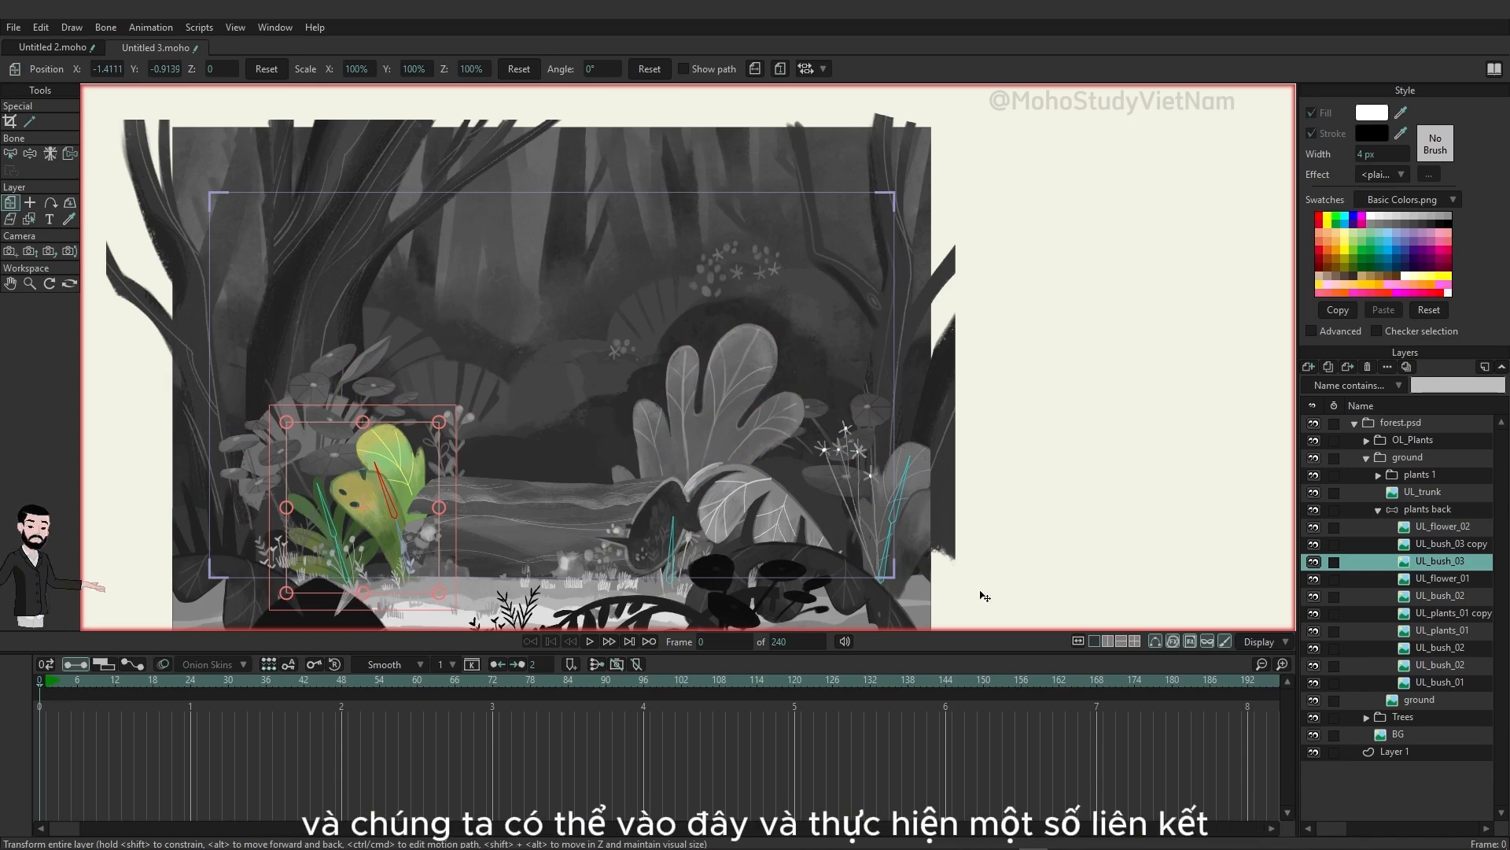
Step: Add a single upright bone along the stem of the red UL_flower_01 plant on the plants back layer
left_click(1443, 579)
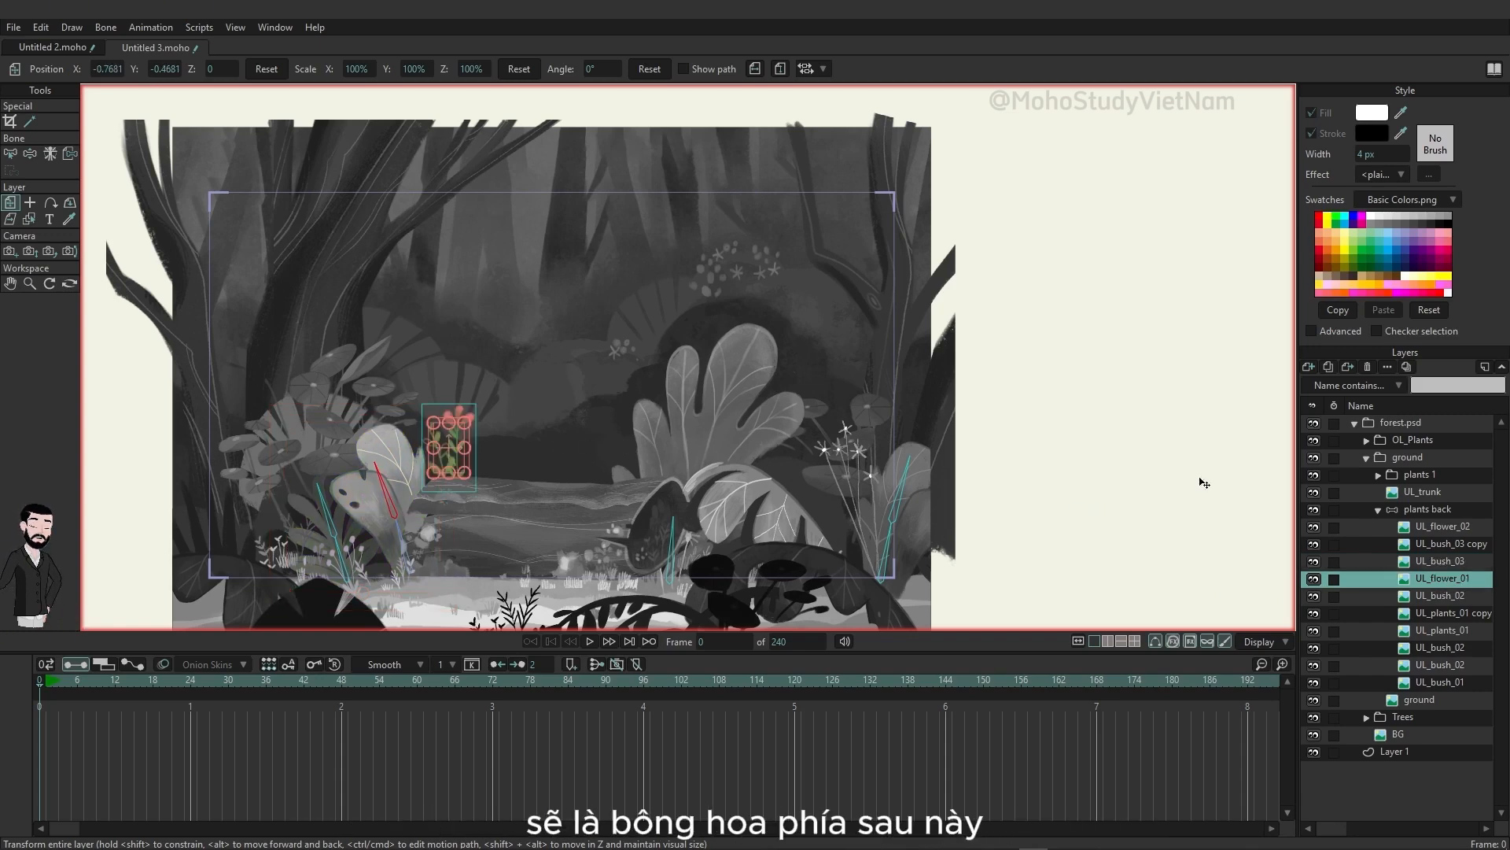
left_click(1448, 511)
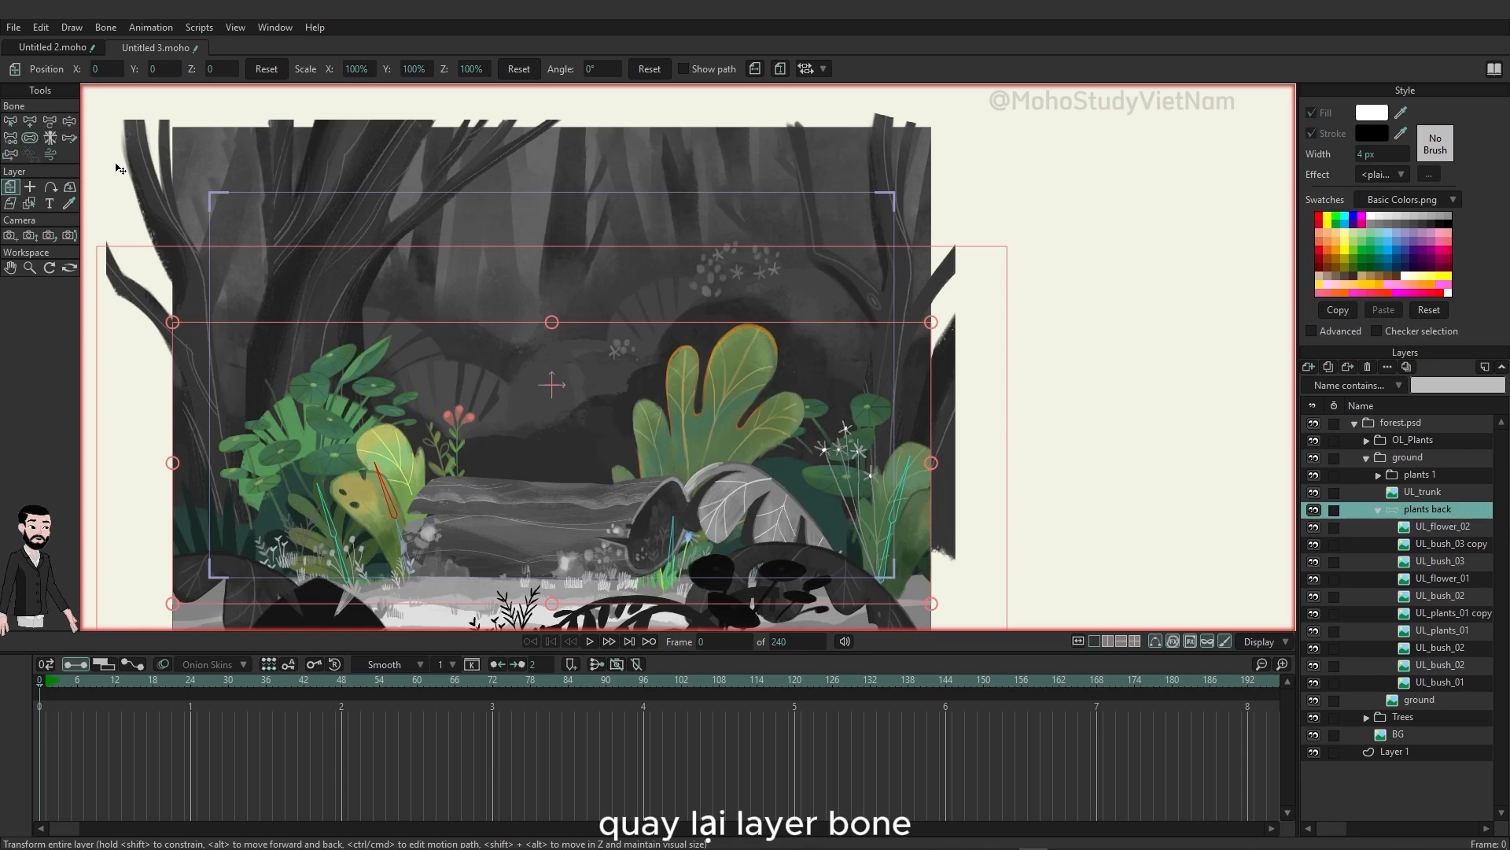
left_click(31, 123)
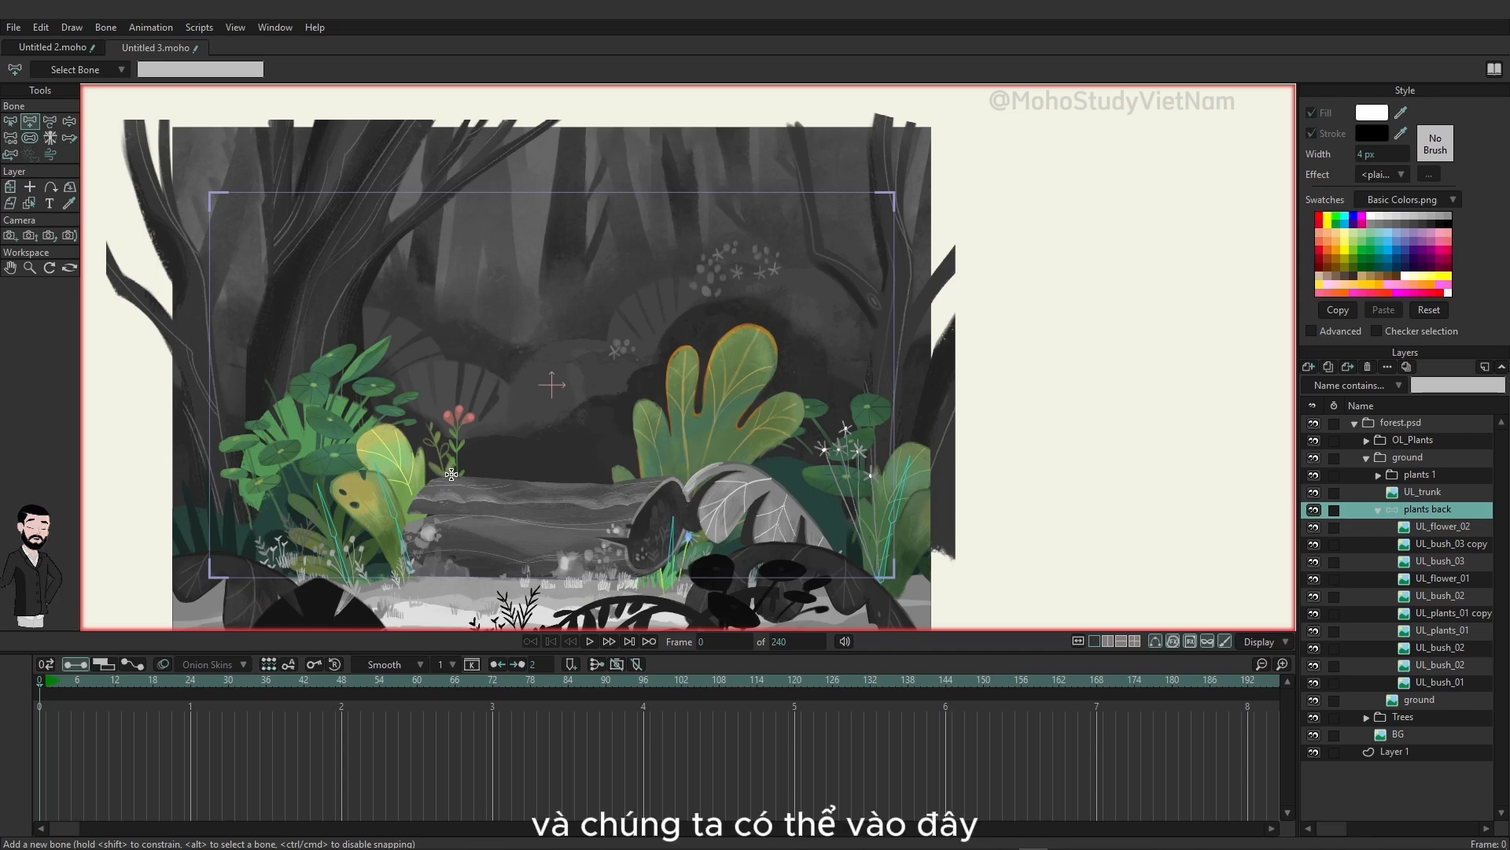
left_click_drag(451, 474, 448, 411)
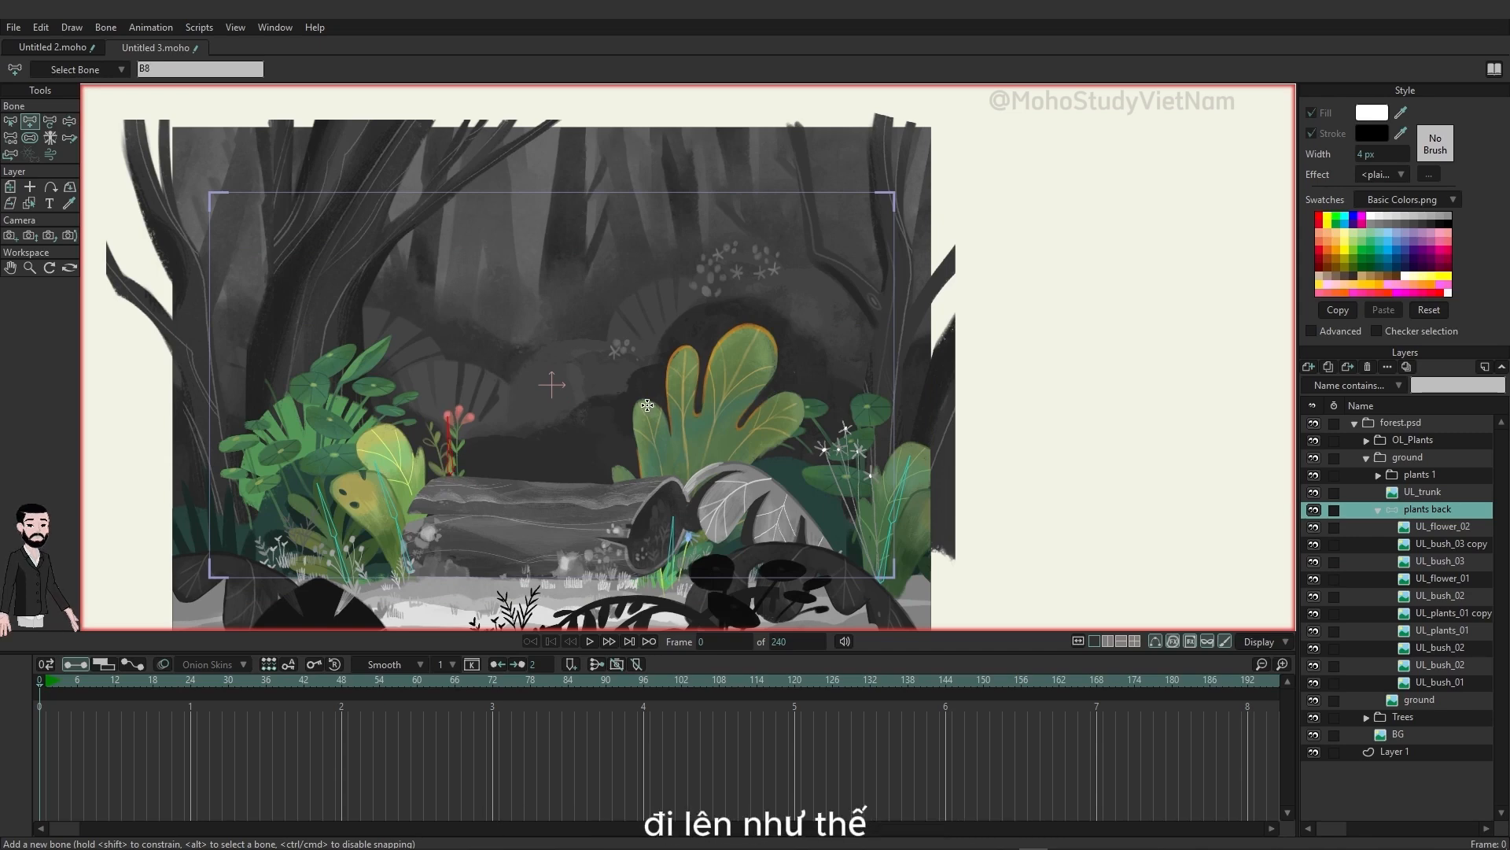
left_click(1436, 579)
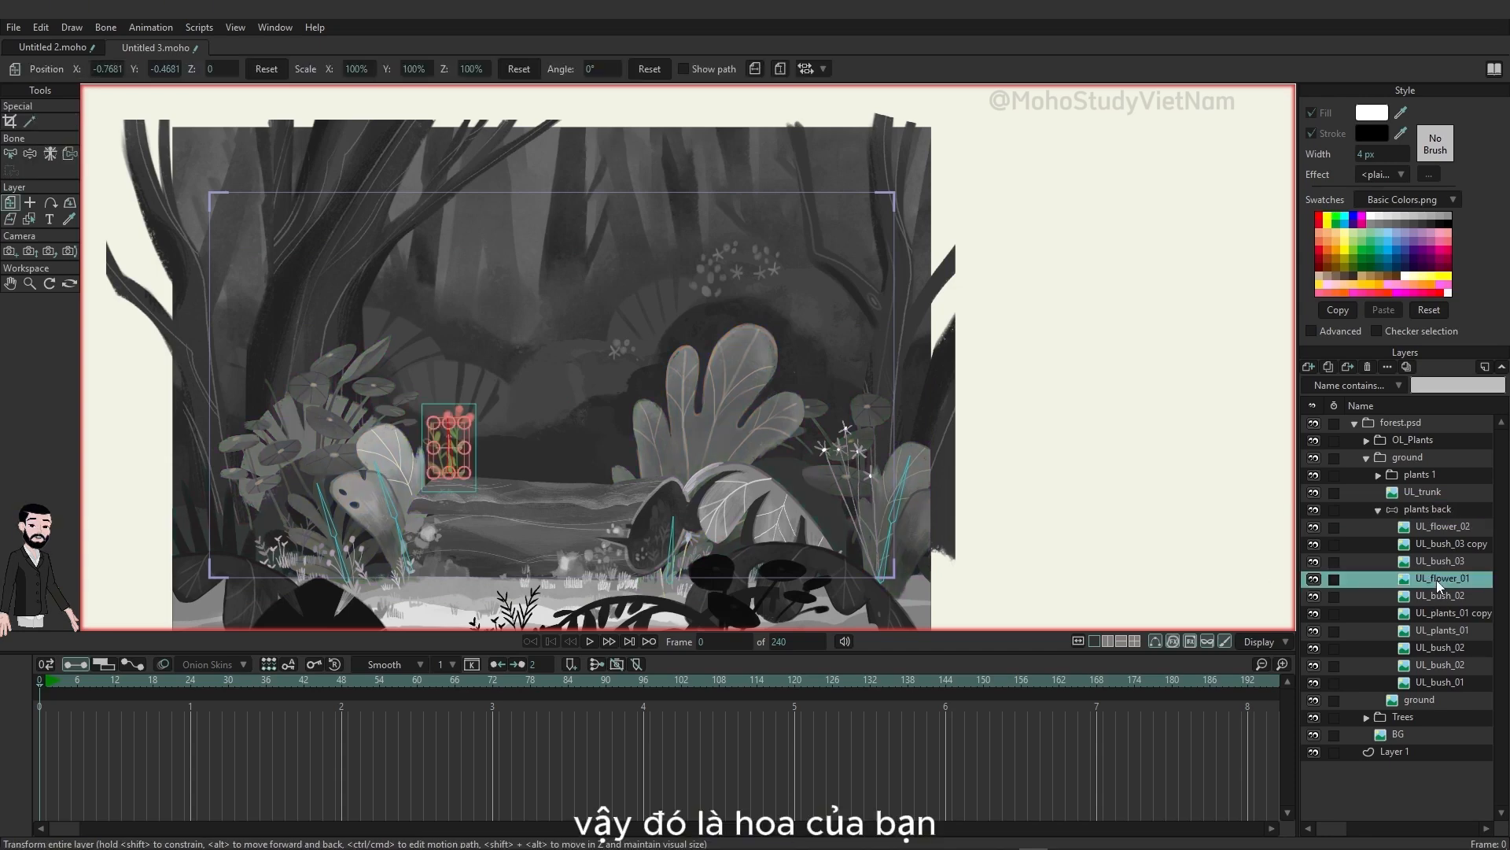
Step: Add a chain of two bones up the large broad-leaved UL_bush_02 plant on the plants back layer
left_click(1438, 596)
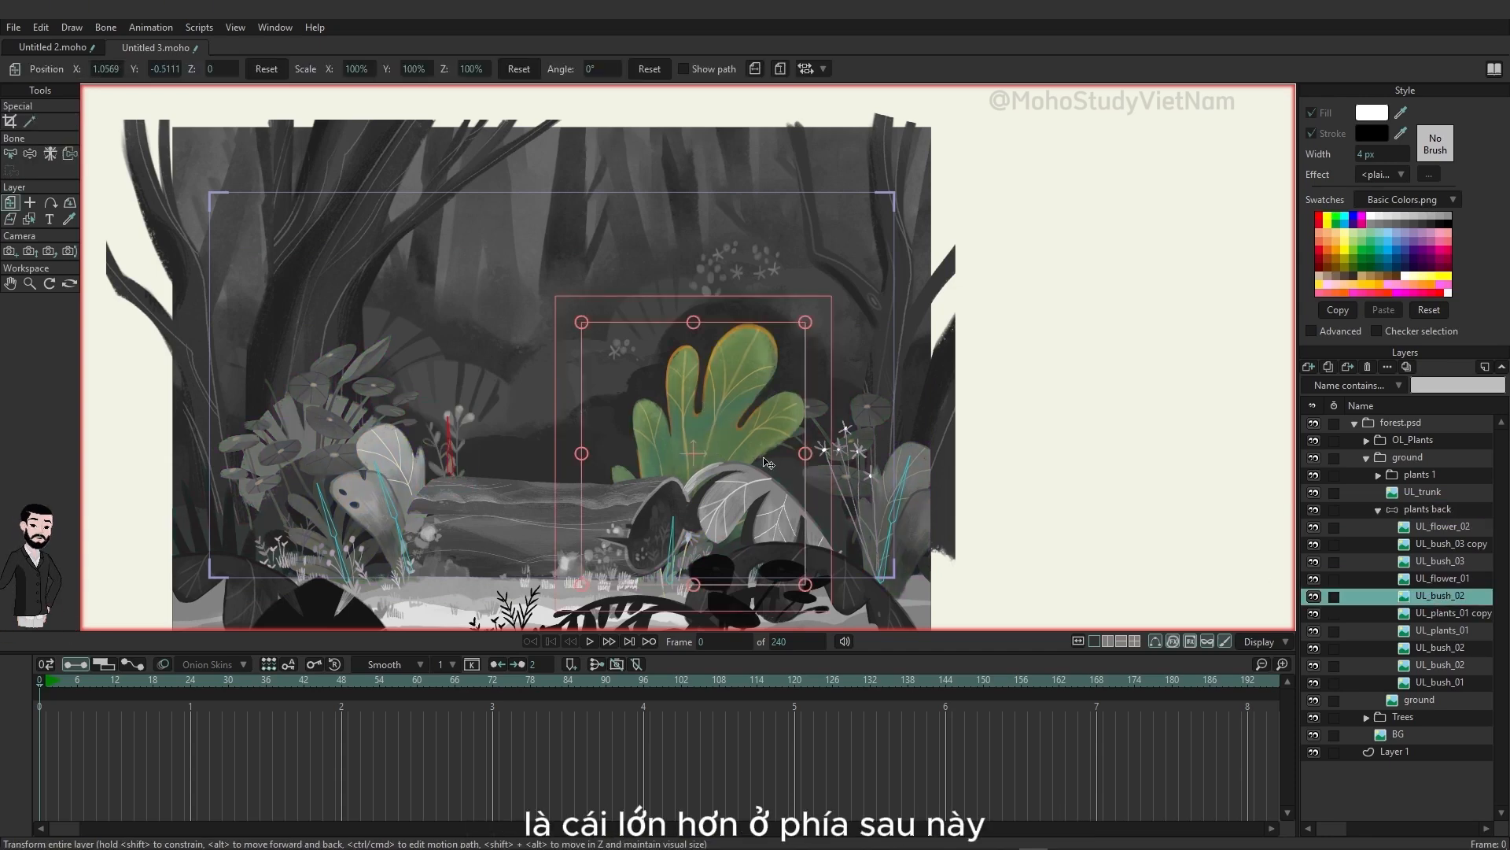
left_click(1422, 505)
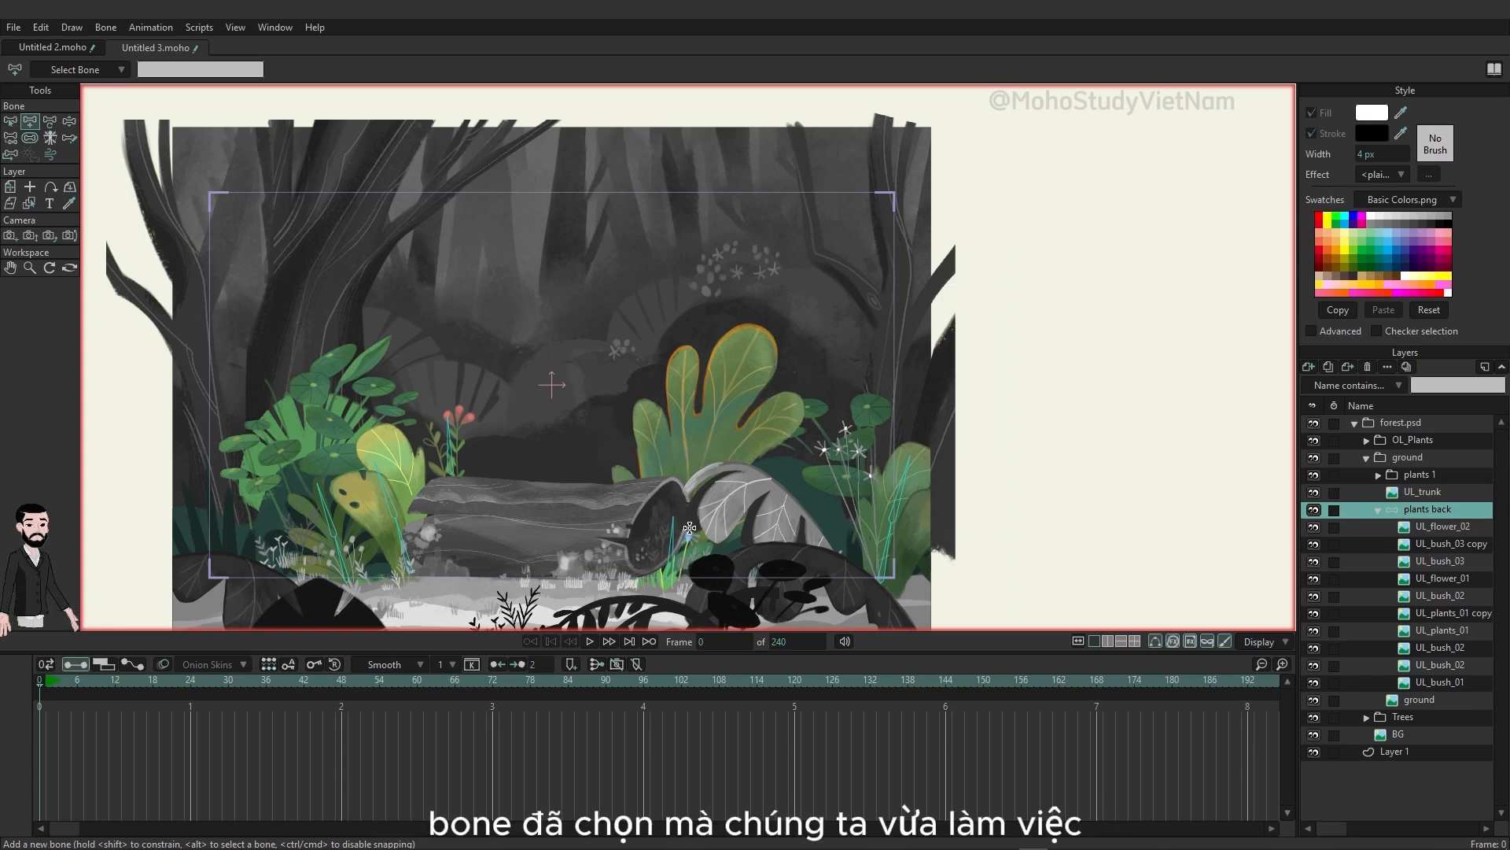
left_click_drag(689, 528, 731, 341)
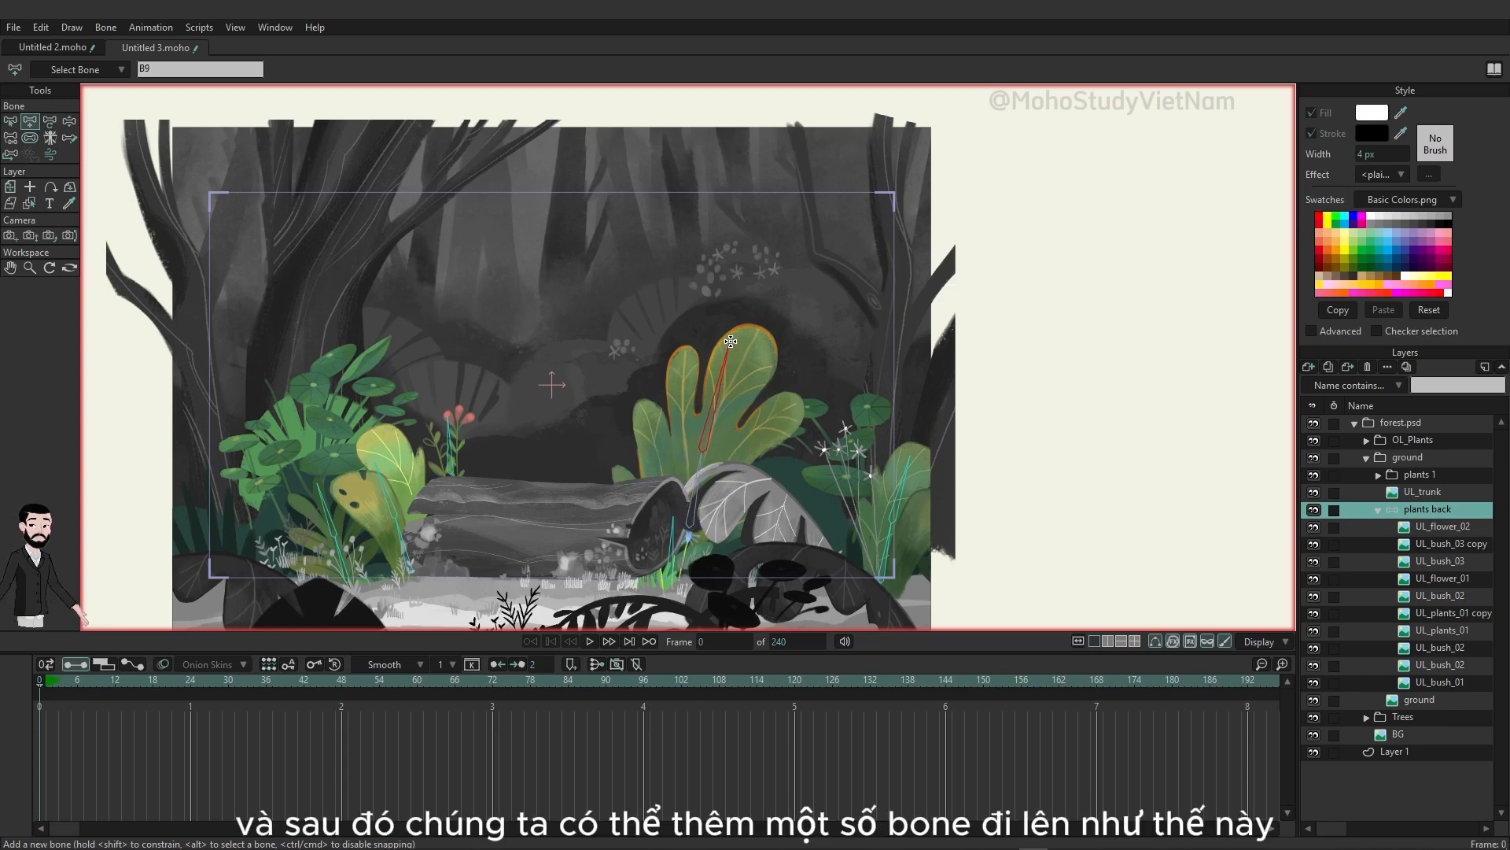
left_click(696, 509)
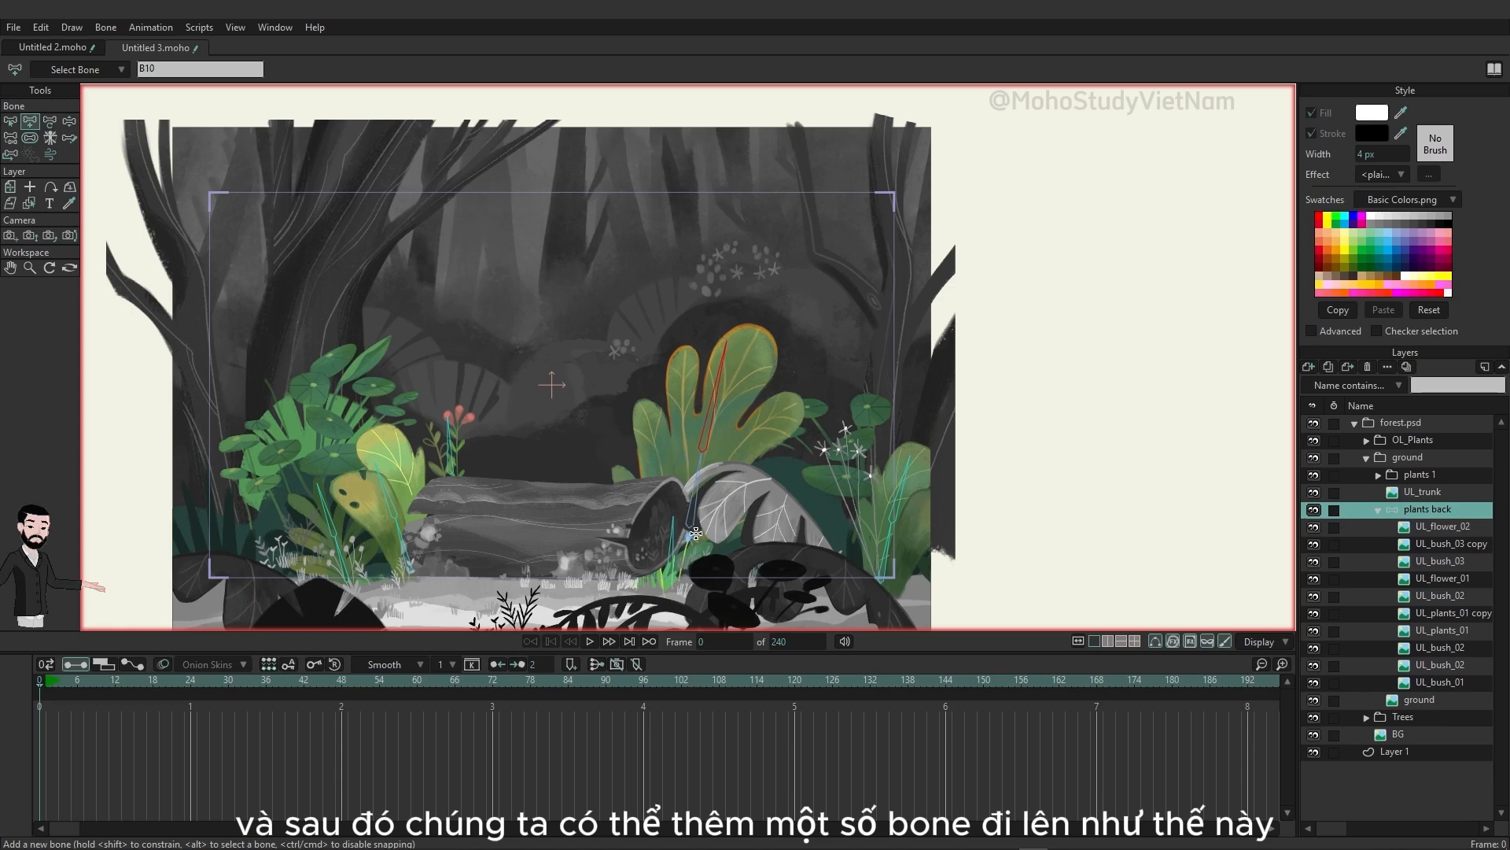
Step: Add a separate chain of two bones up the UL_plants_01 copy plant on the plants back layer, starting with no bone selected
left_click(1443, 613)
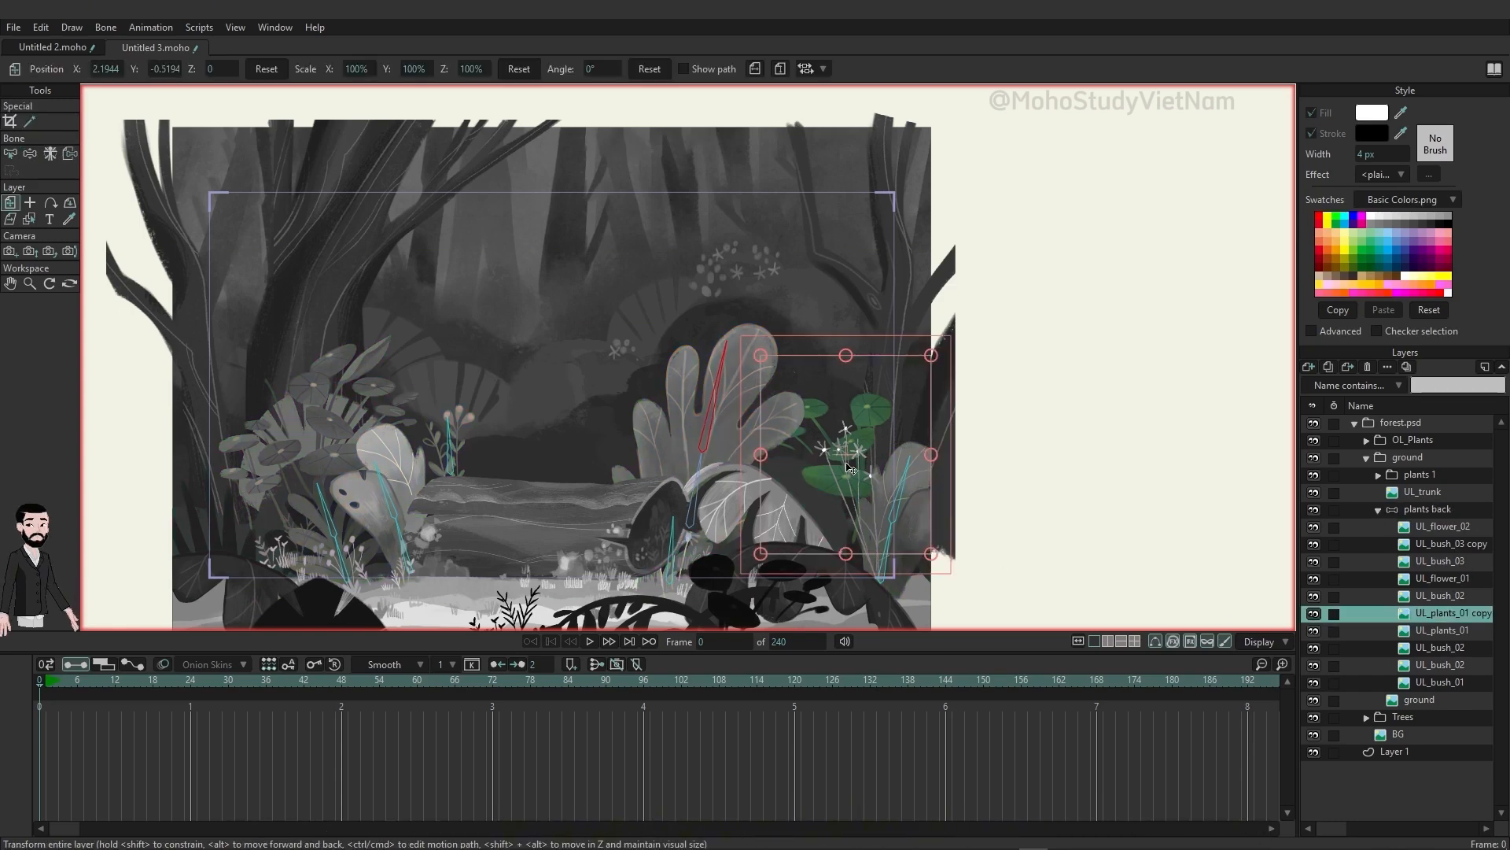
left_click(1437, 509)
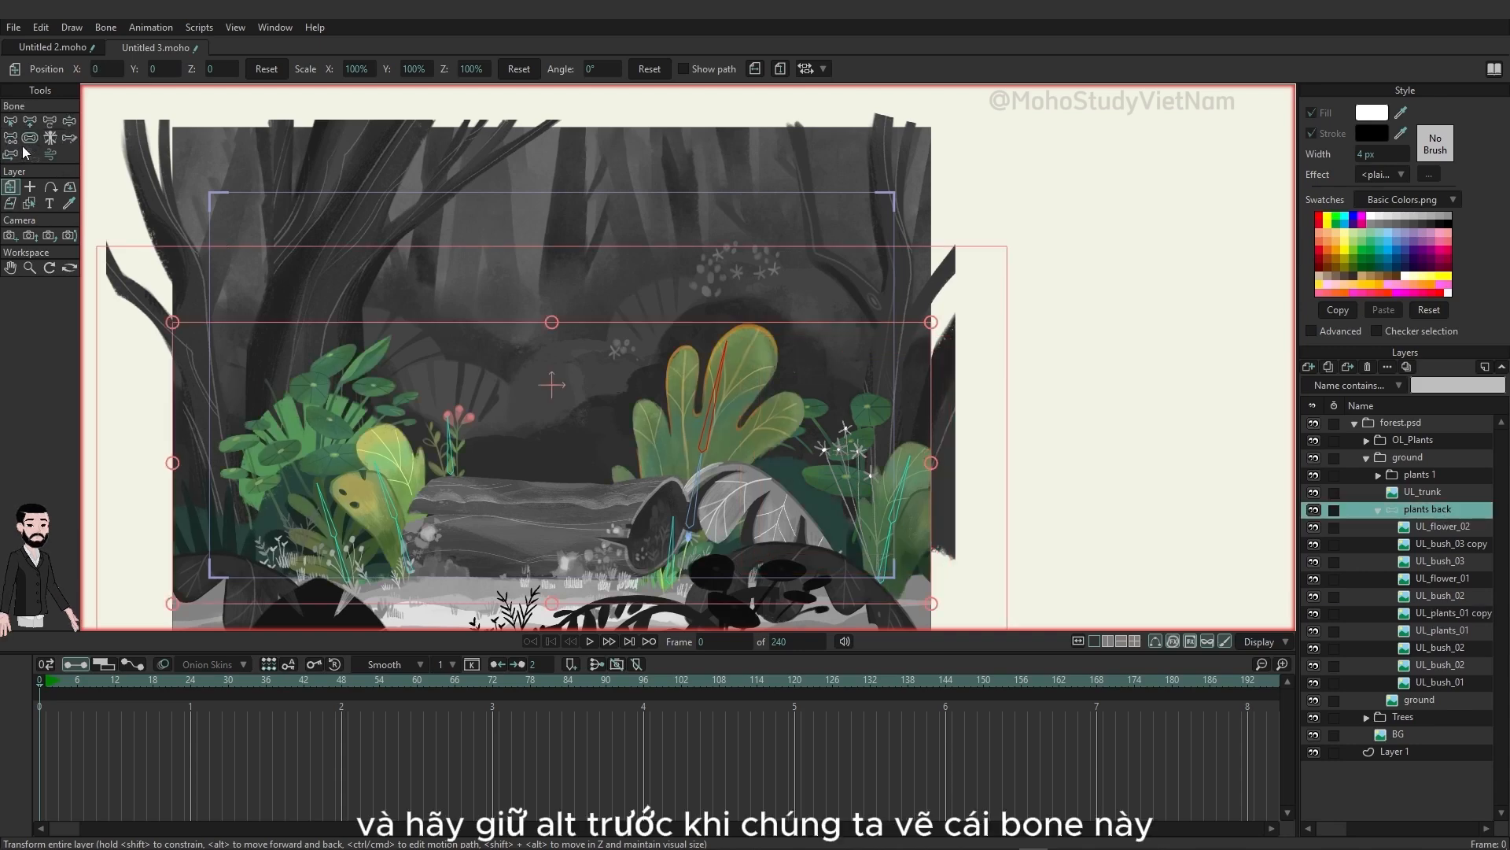
left_click(30, 121)
left_click(1086, 374, "alt")
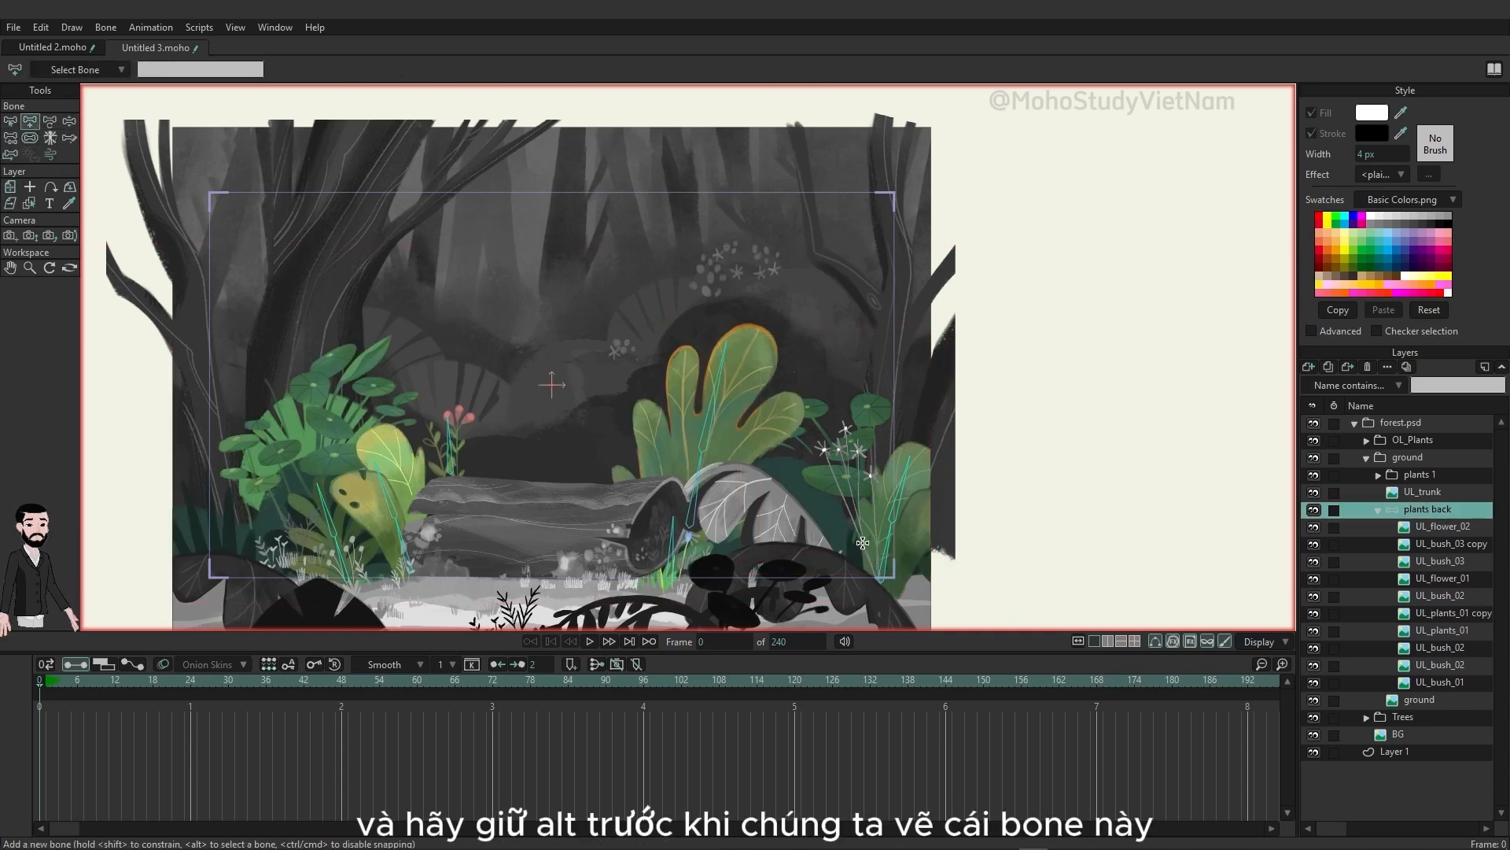
left_click_drag(856, 553, 841, 406)
Step: Add a separate chain of two bones up the round-leaved UL_plants_01 plant on the plants back layer
left_click(1446, 630)
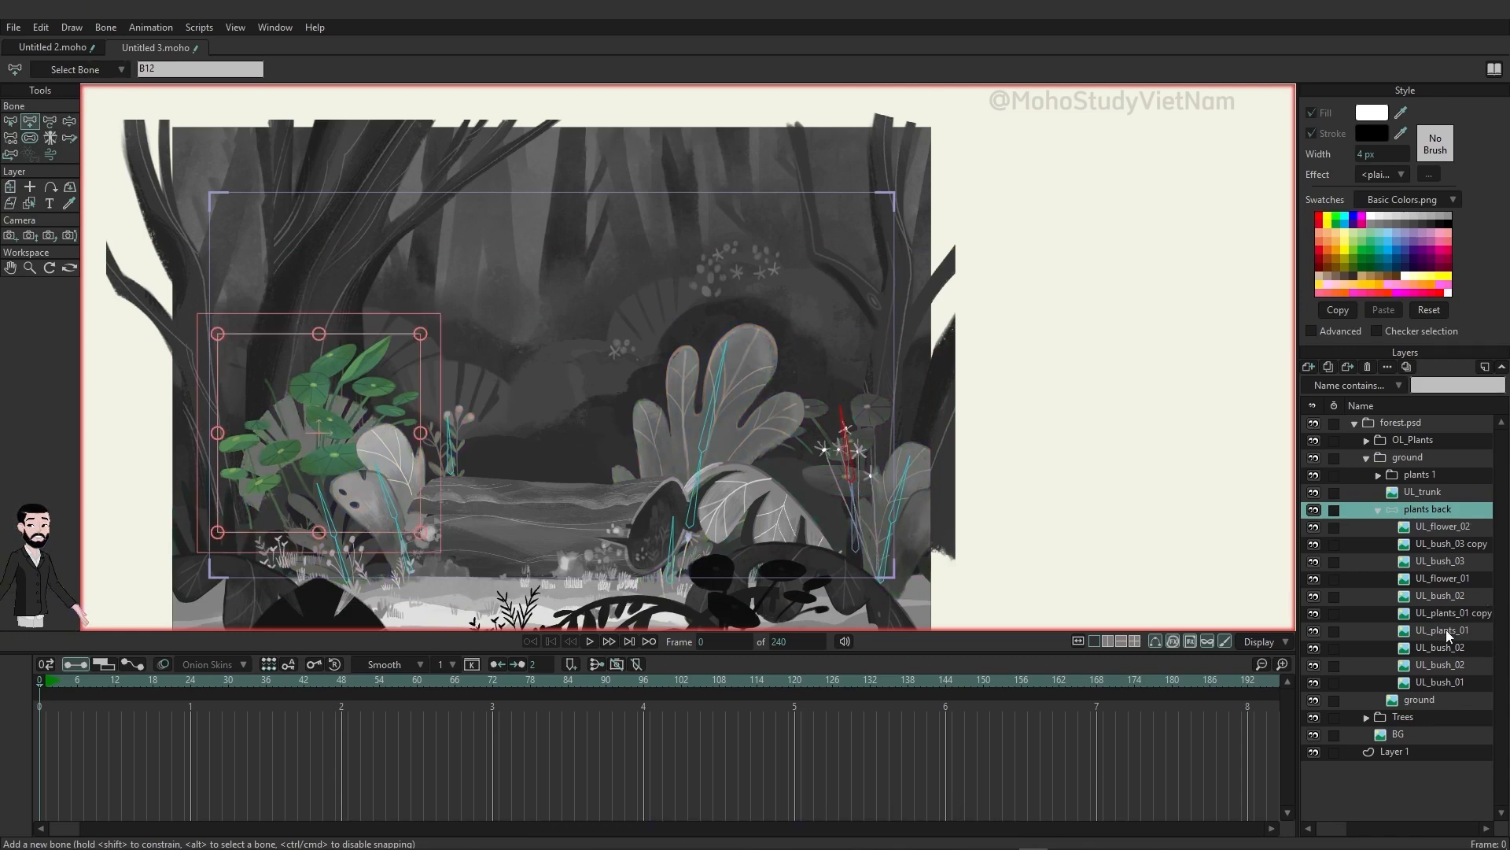
left_click(1448, 613)
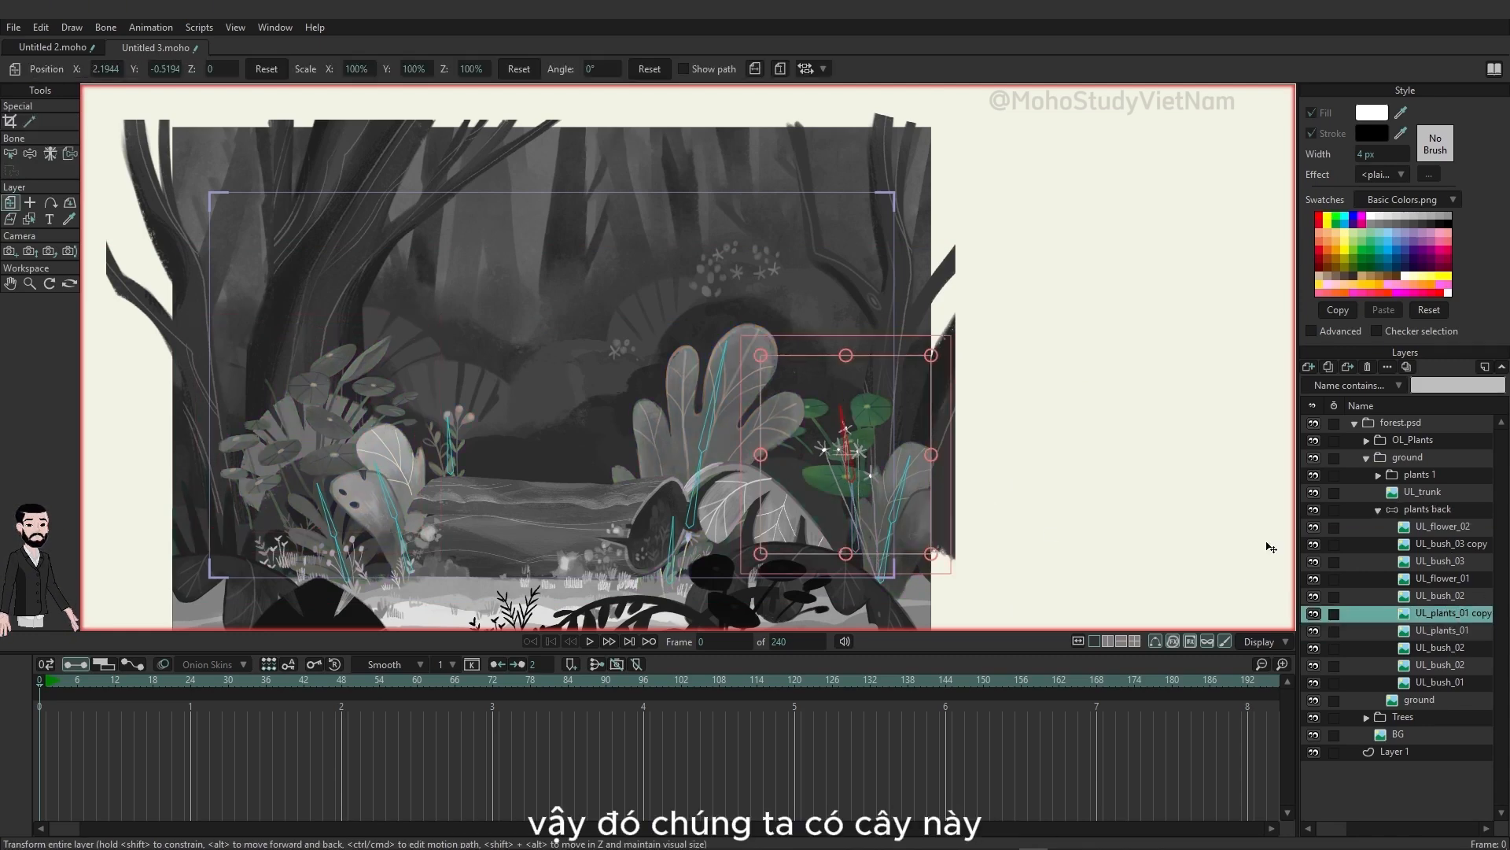
left_click(1420, 632)
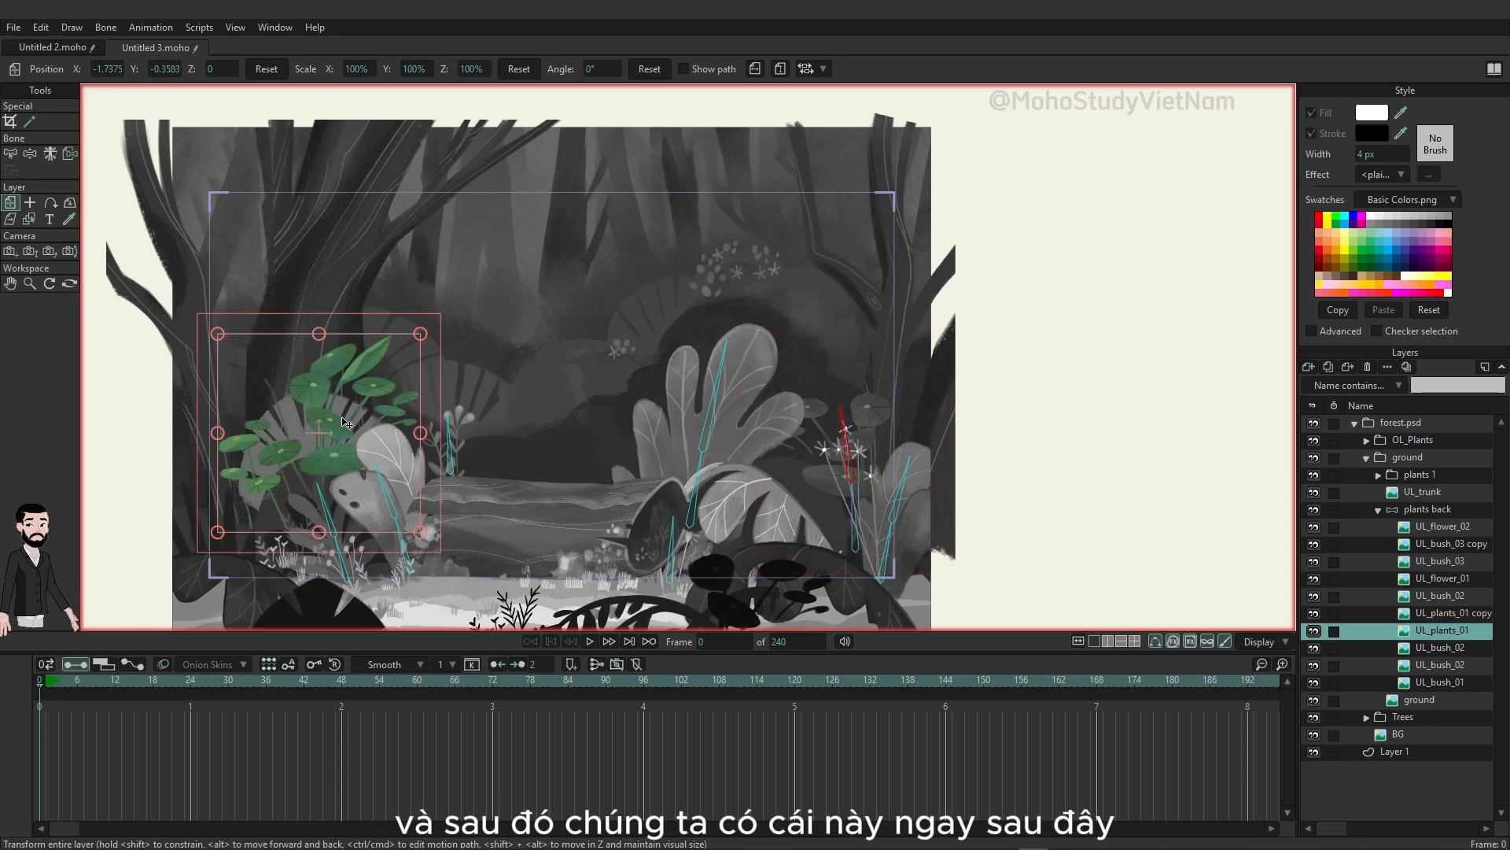
left_click(1400, 510)
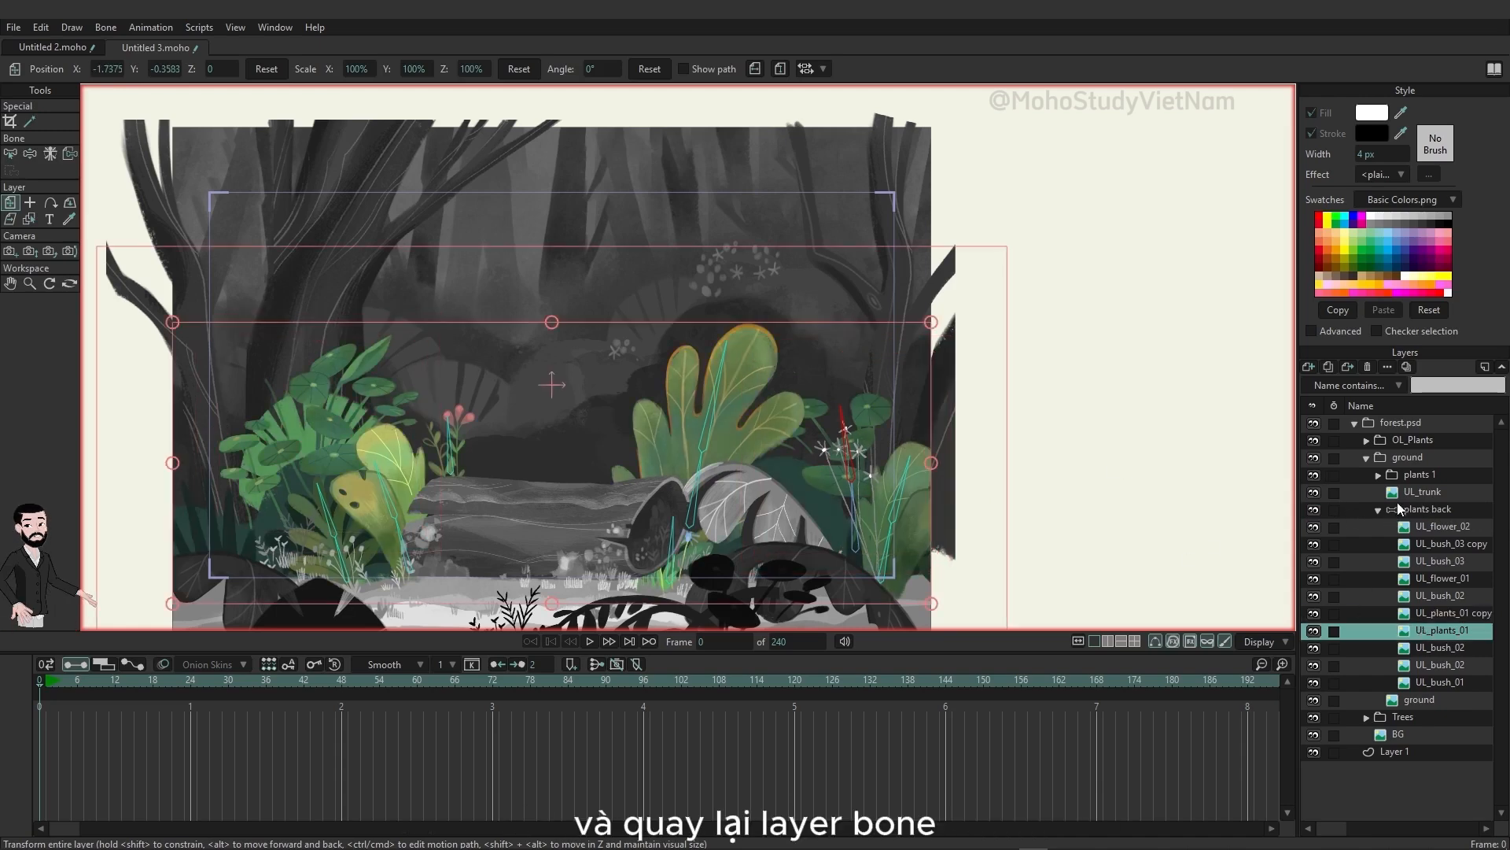
left_click(31, 123)
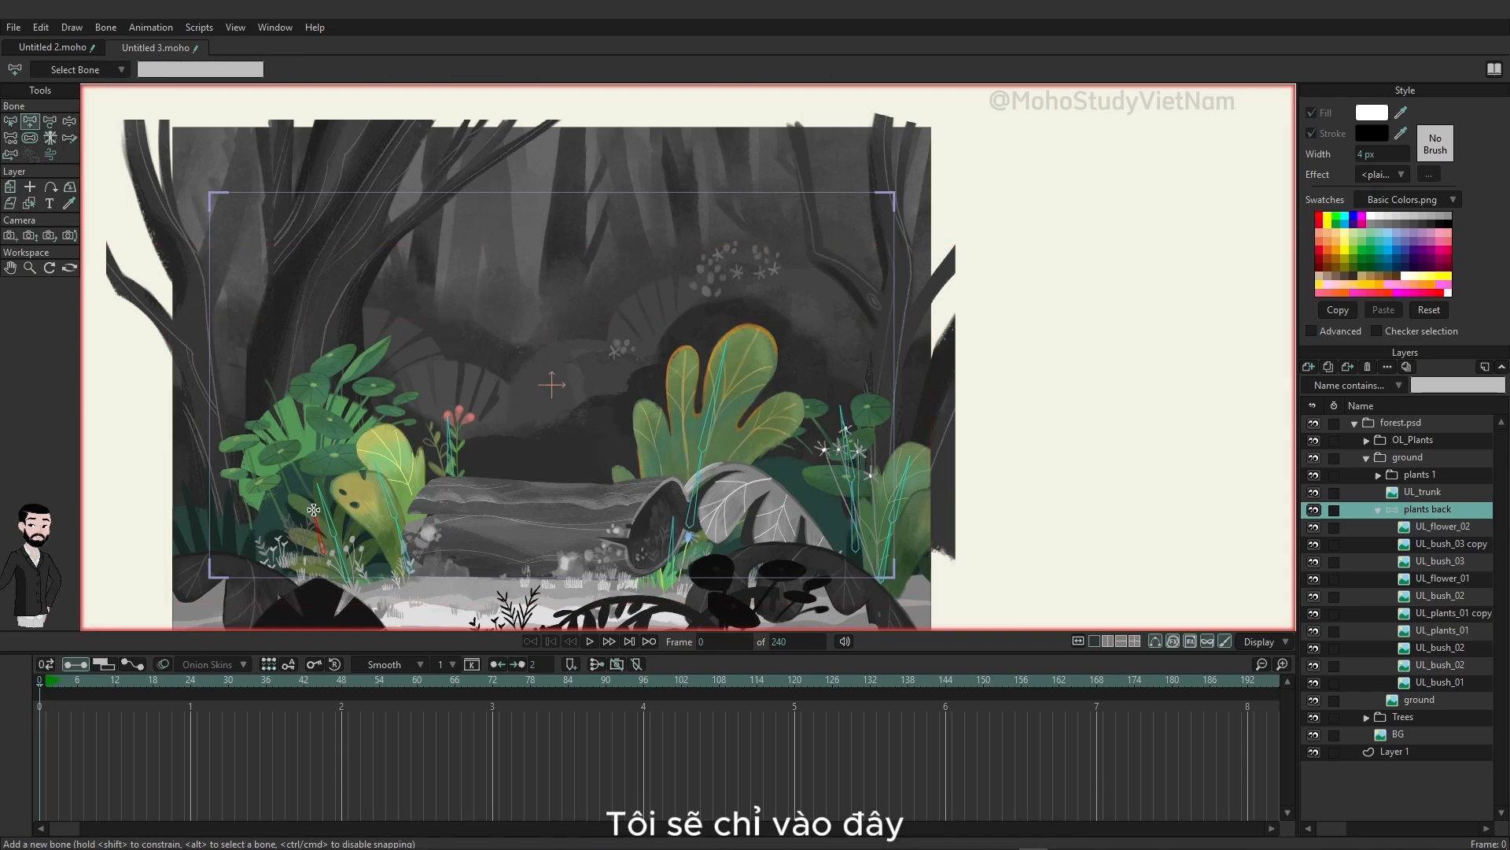
left_click_drag(310, 485, 309, 484)
left_click_drag(309, 483, 293, 403)
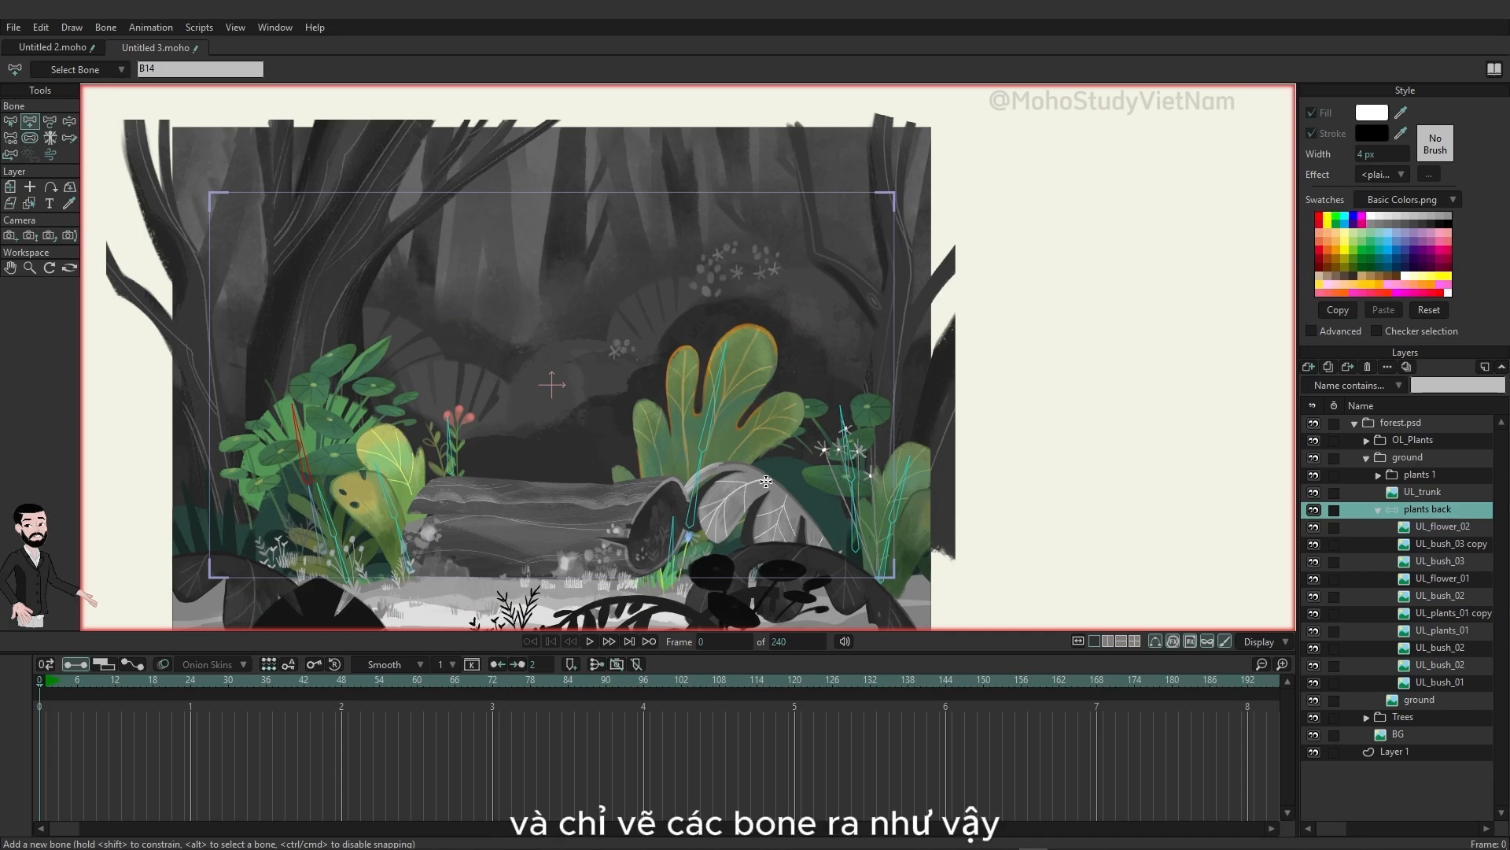
Step: Examine the last three bushes in the plants back group, two UL_bush_02 and UL_bush_01, to judge whether they need bones
left_click(1433, 646)
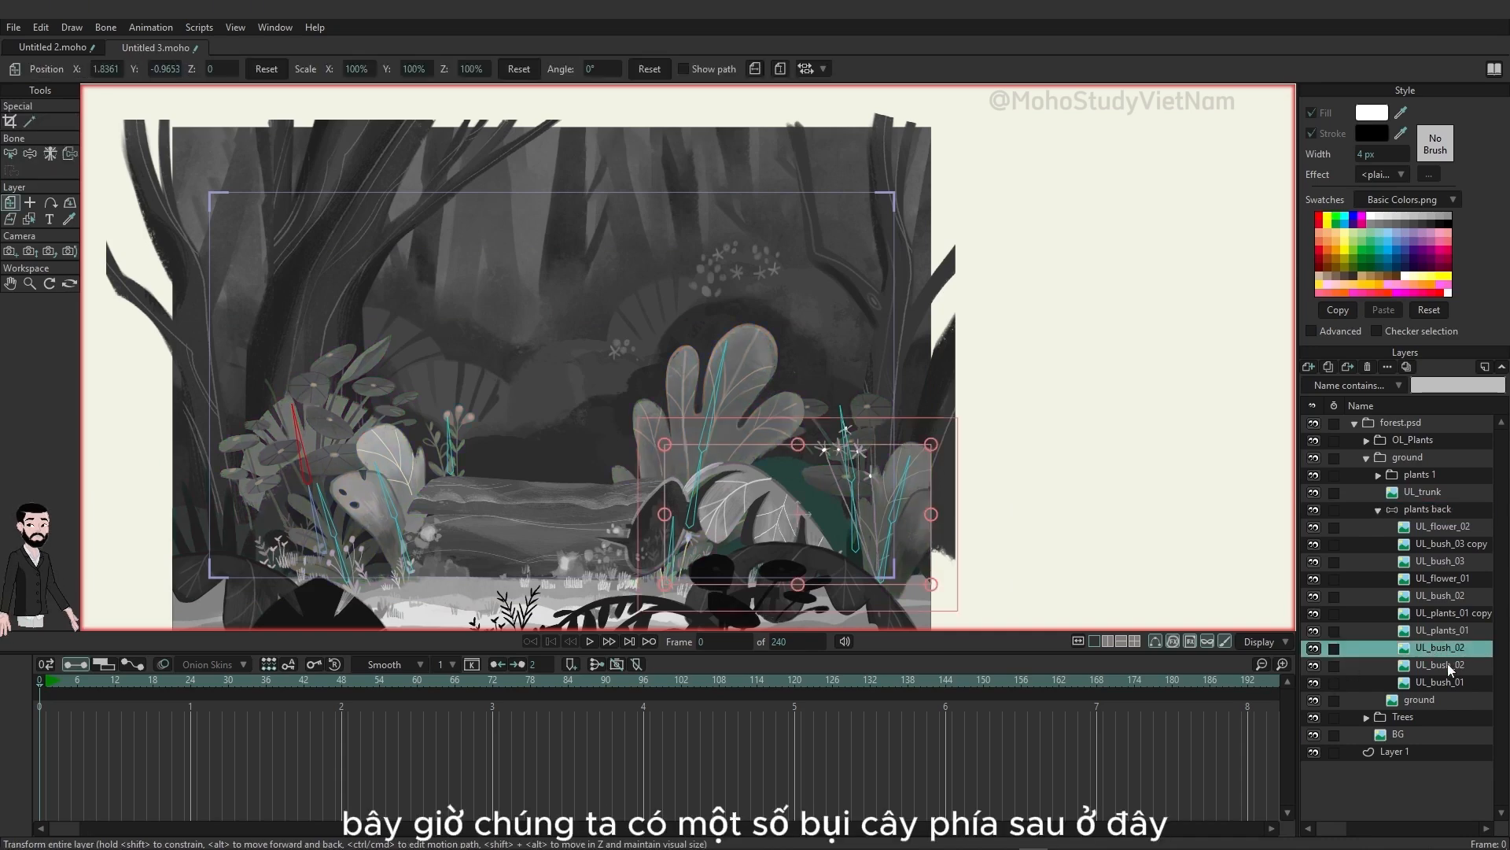
left_click(1447, 664)
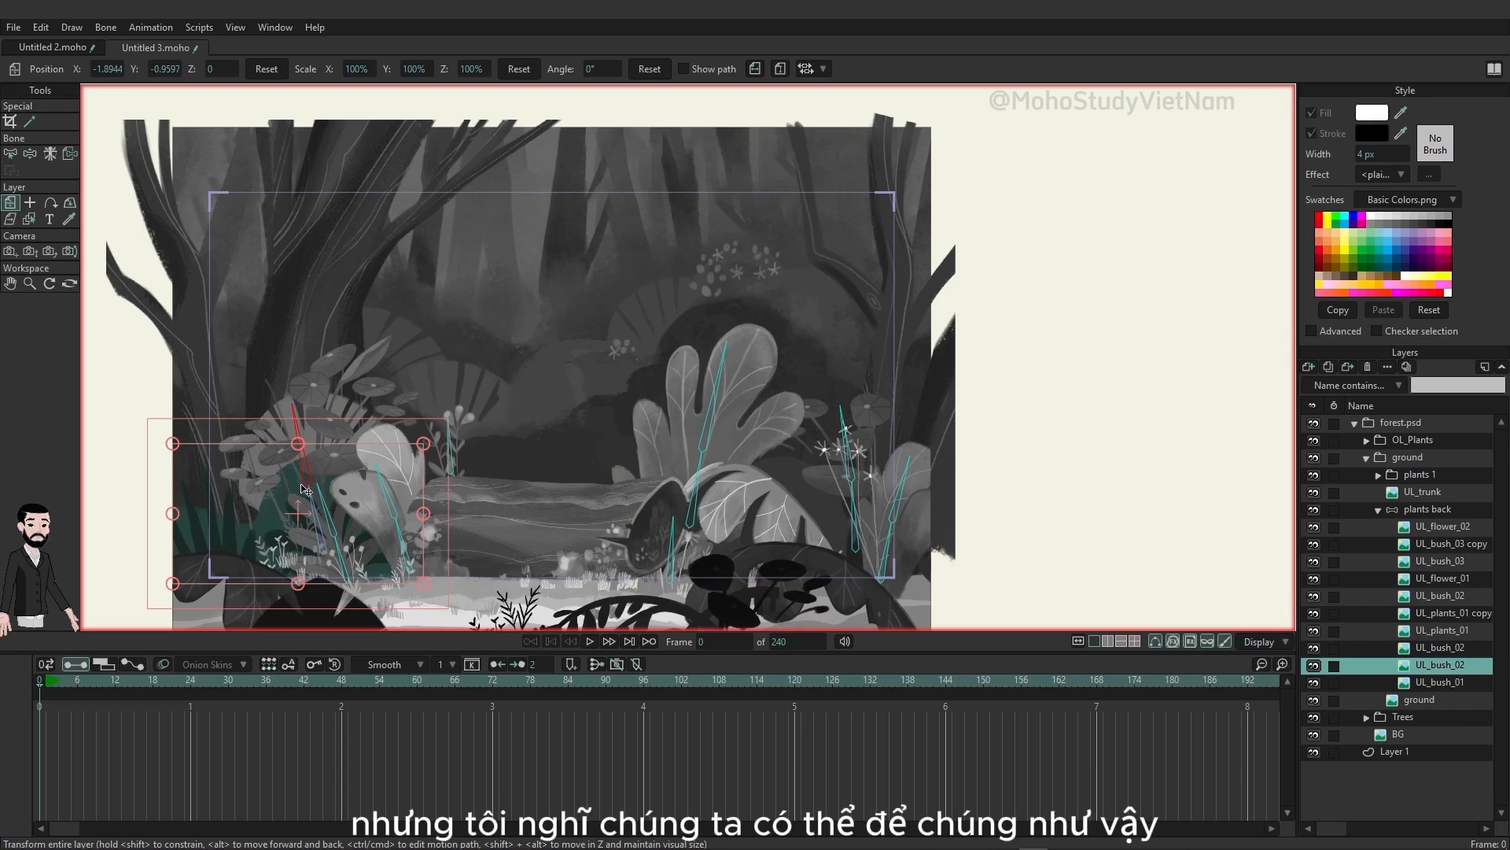
left_click(1434, 681)
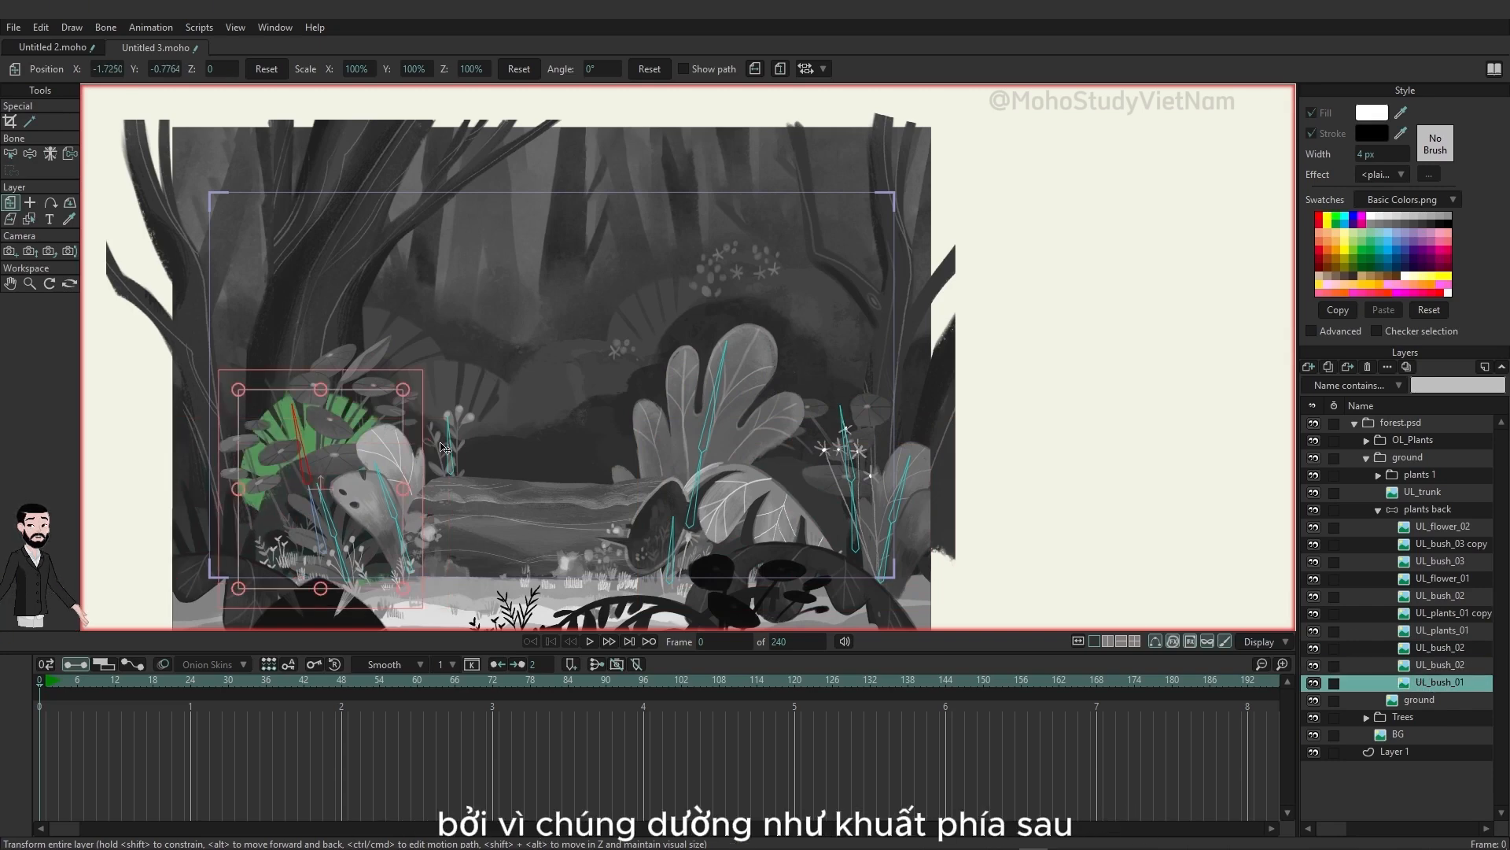
left_click(1435, 667)
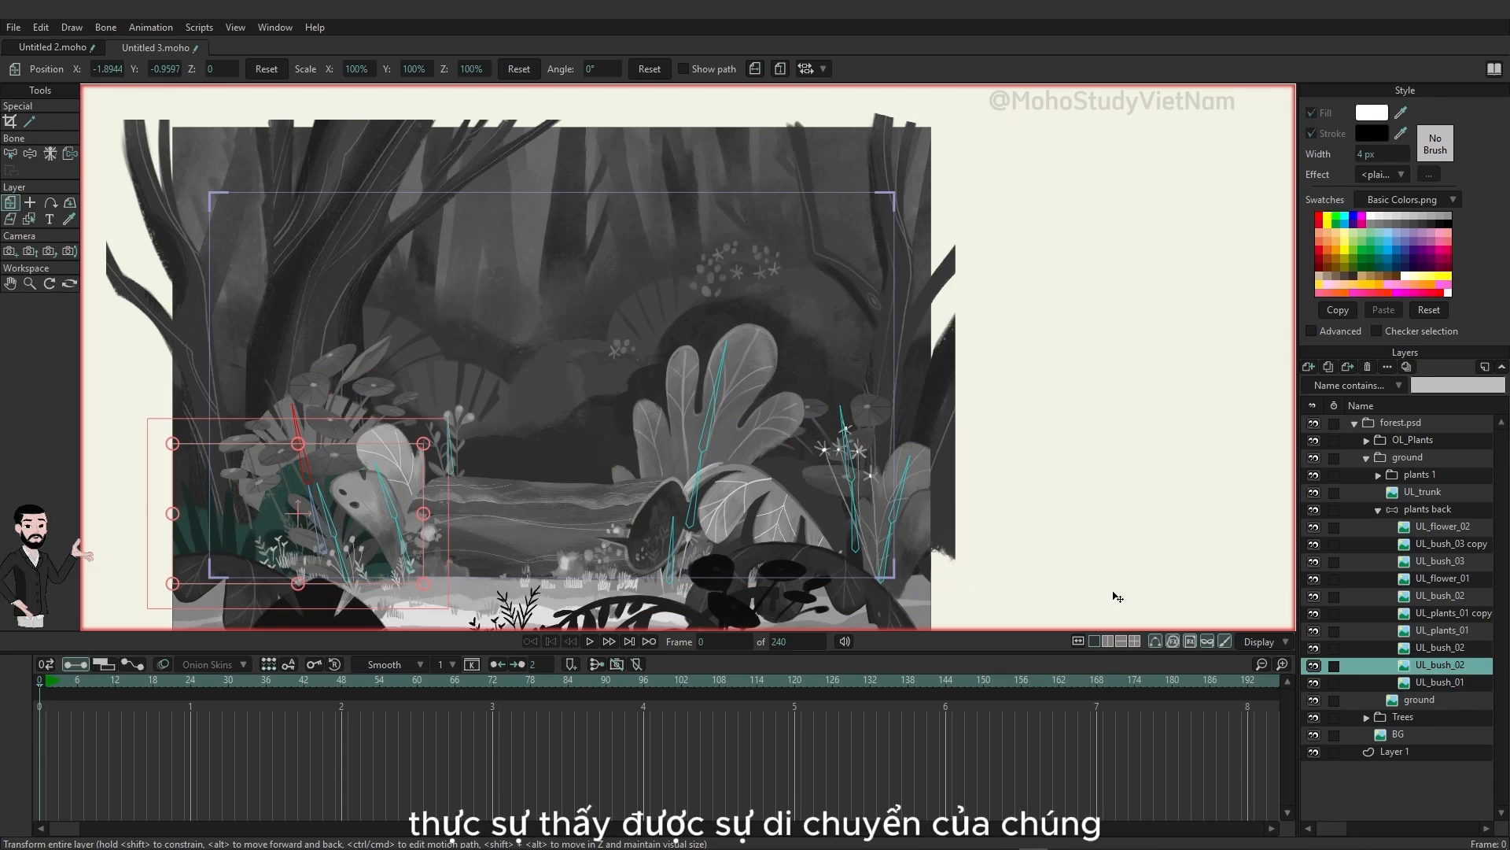
left_click(1441, 648)
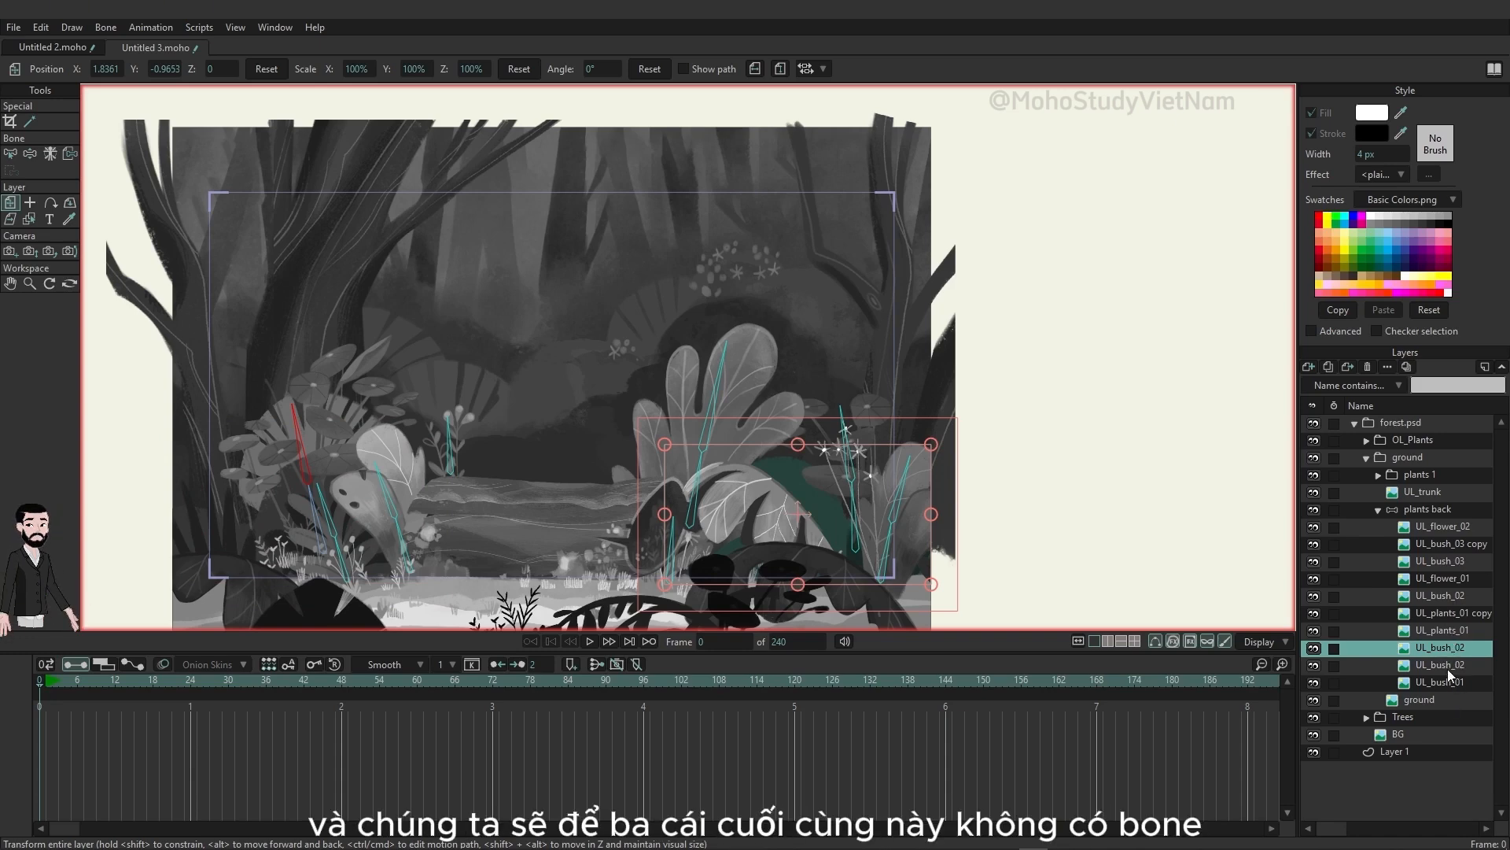
Step: Link the UL_flower_02 layer to its single bone with Link Bones
left_click(1425, 527)
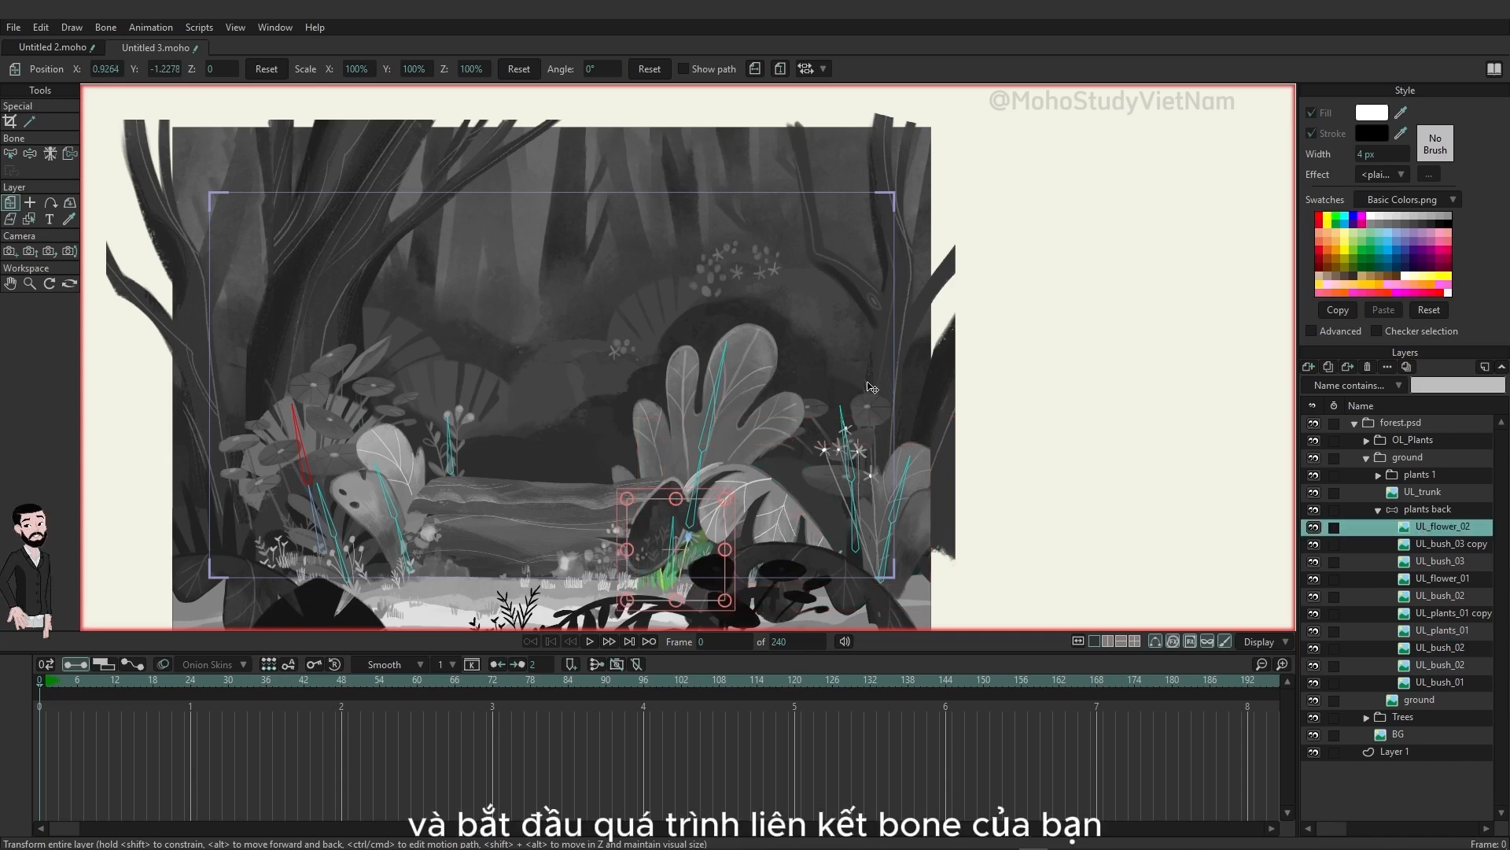
left_click(11, 153)
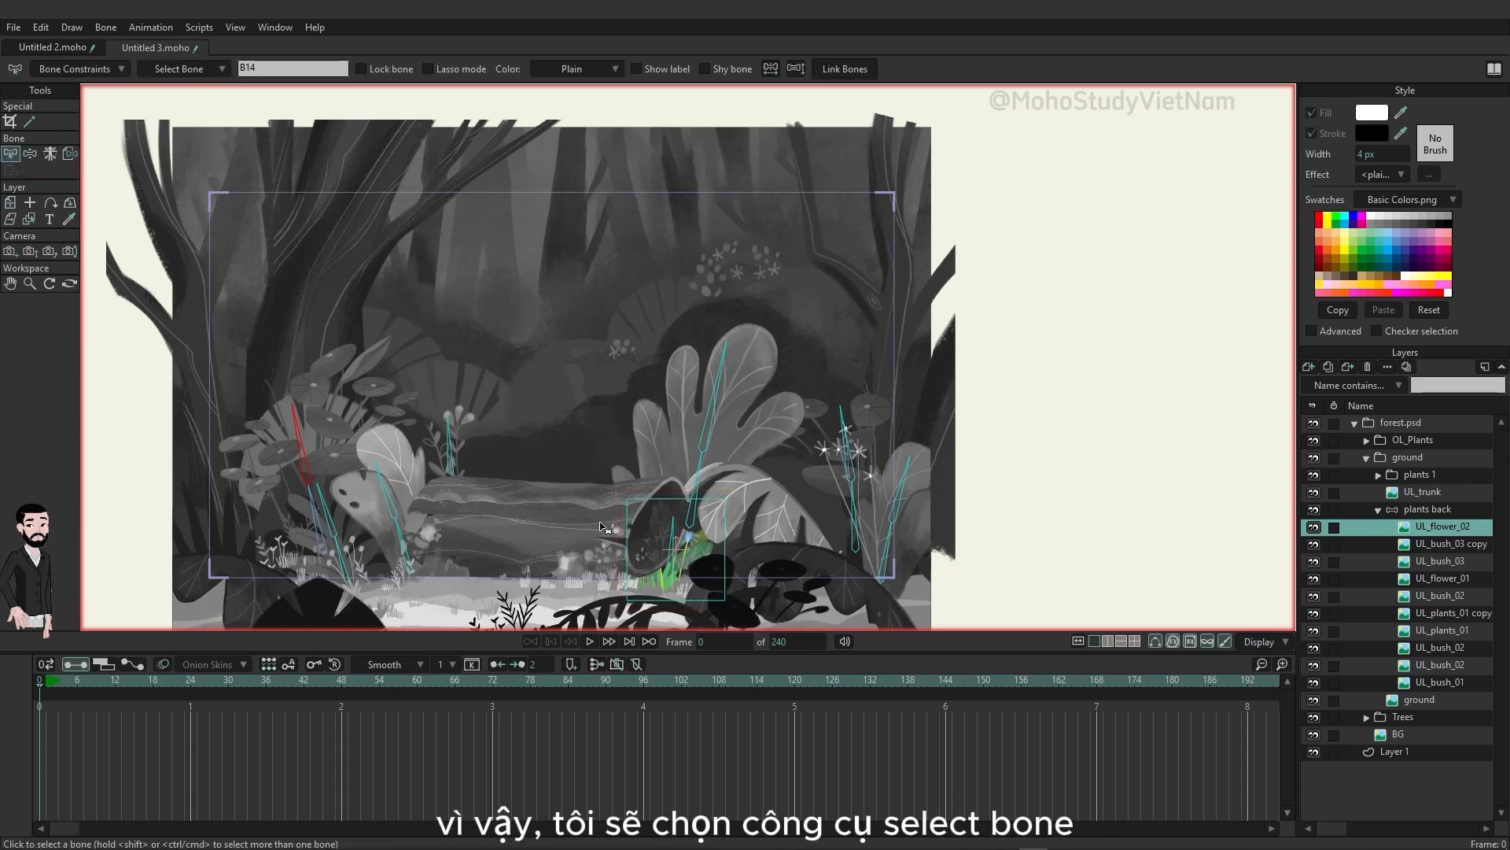
left_click(677, 552)
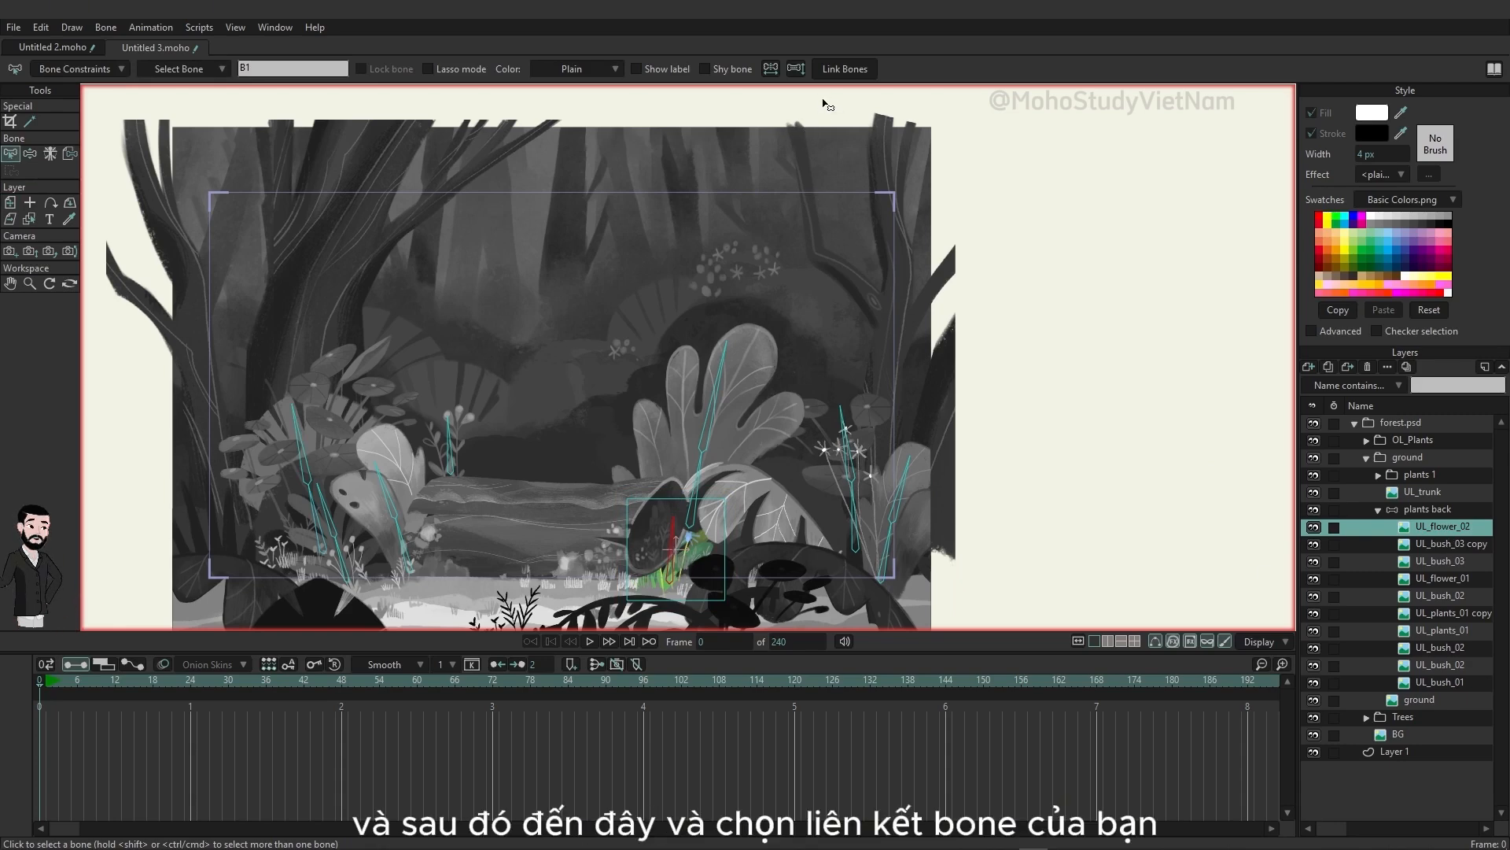
left_click(834, 72)
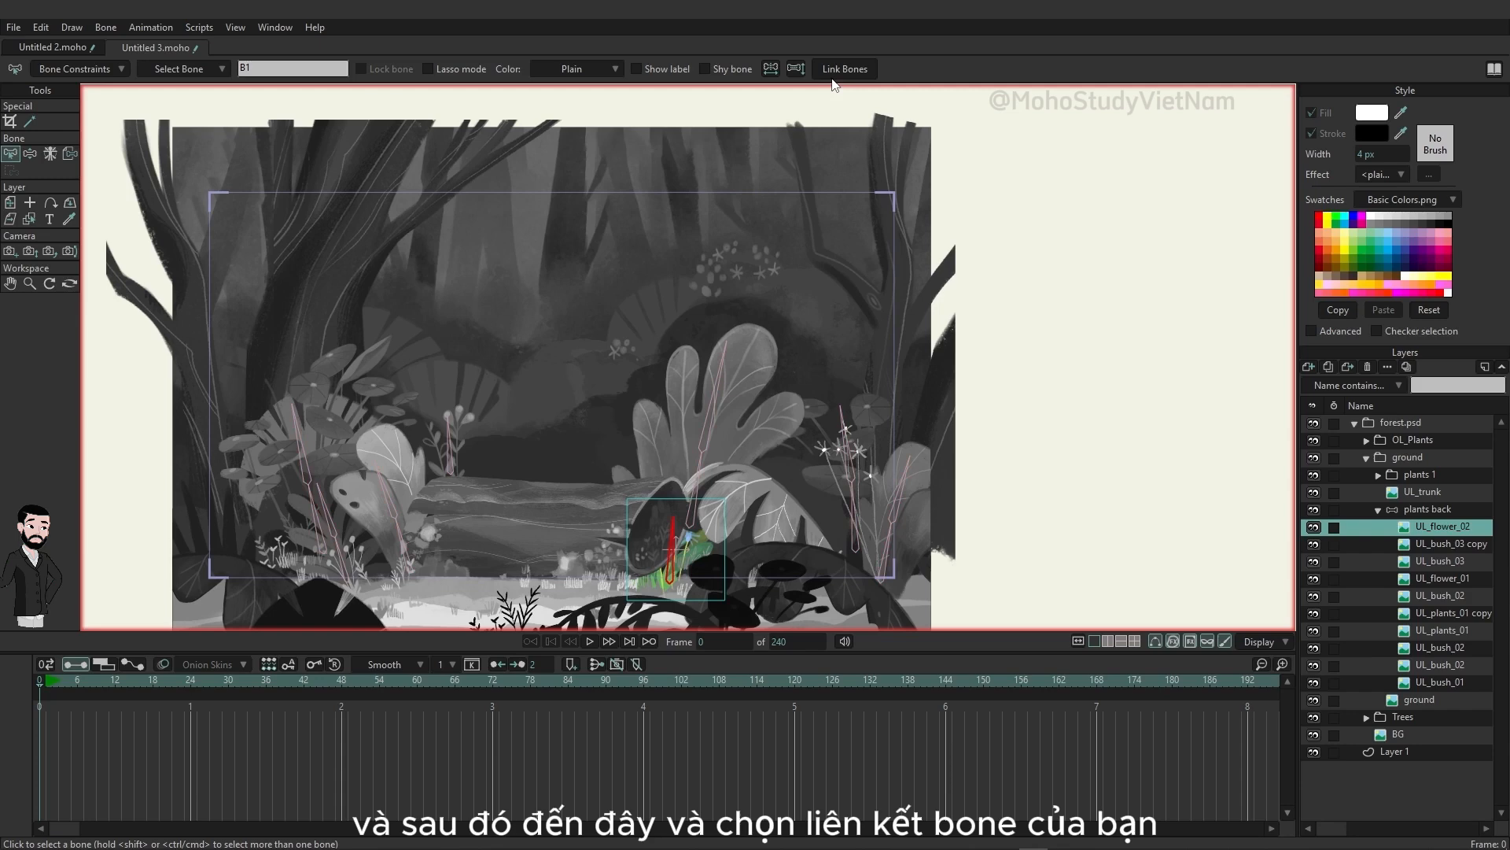
Step: Link the UL_bush_03 copy layer to its two bones and the UL_bush_03 layer to its four bones
left_click(1448, 545)
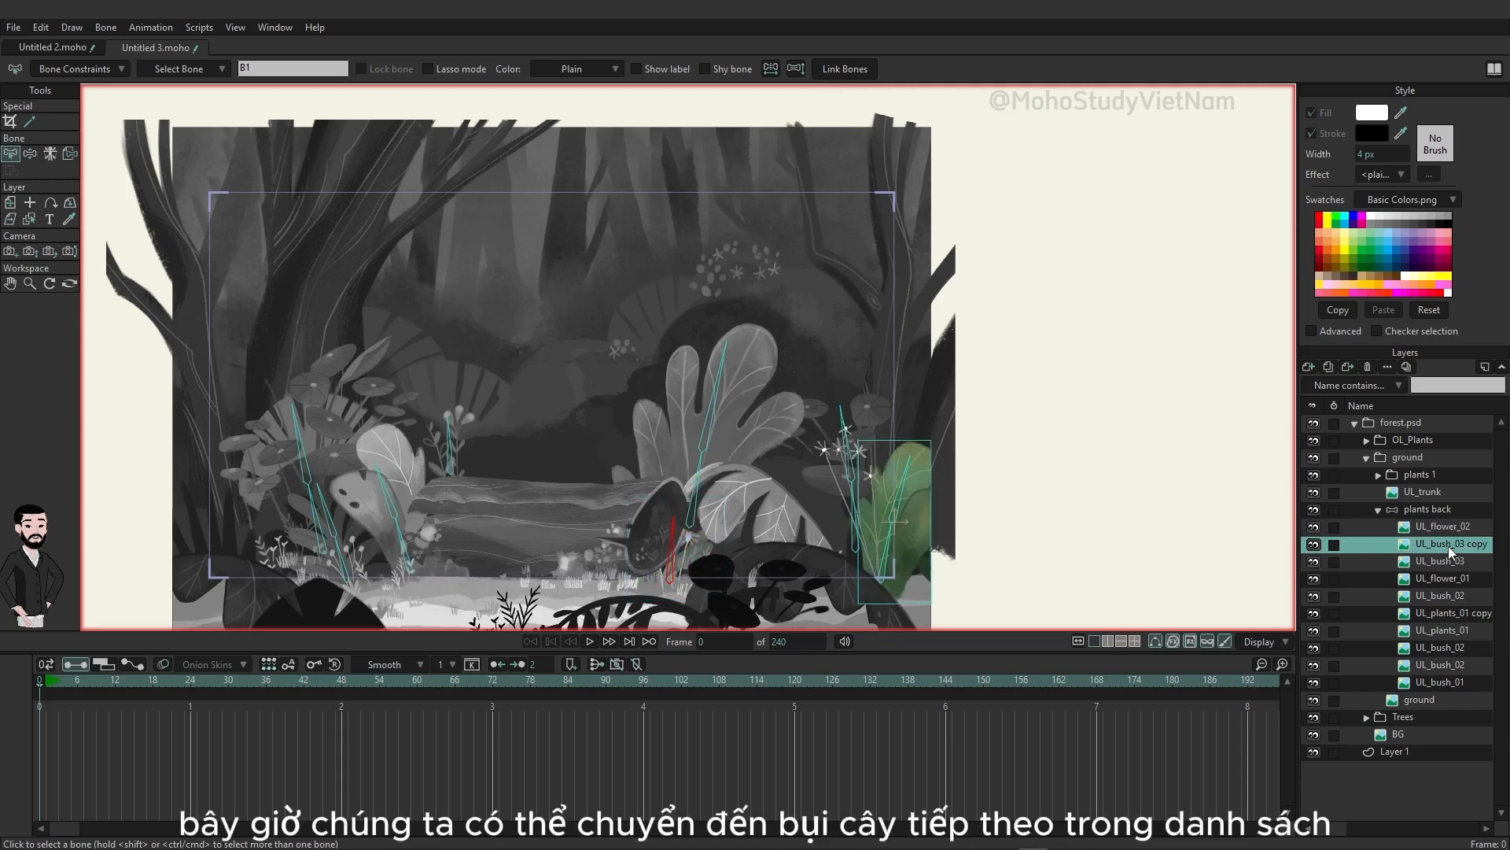
left_click(888, 560)
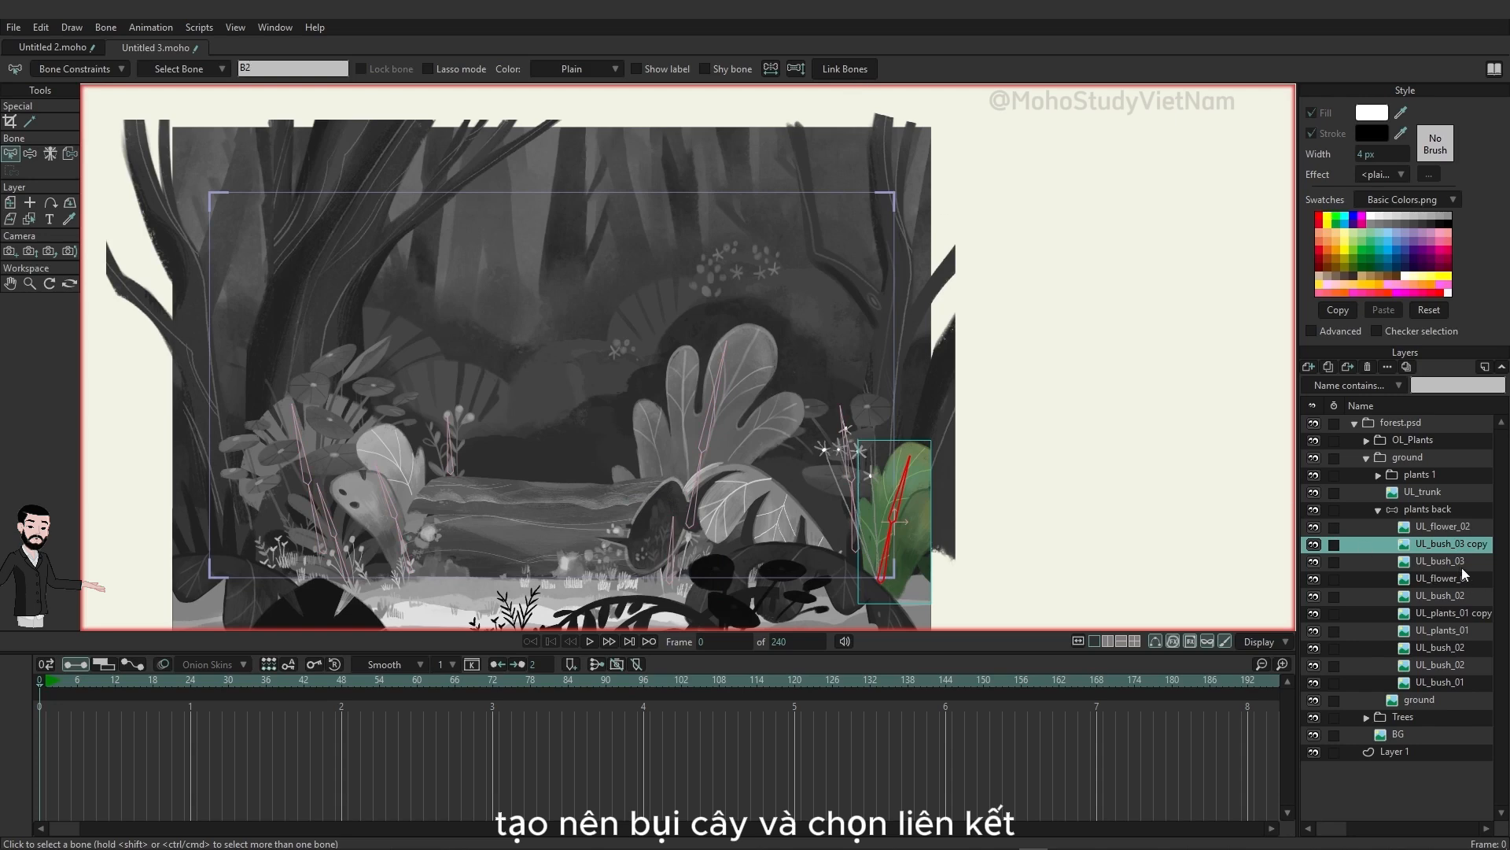
left_click(1443, 561)
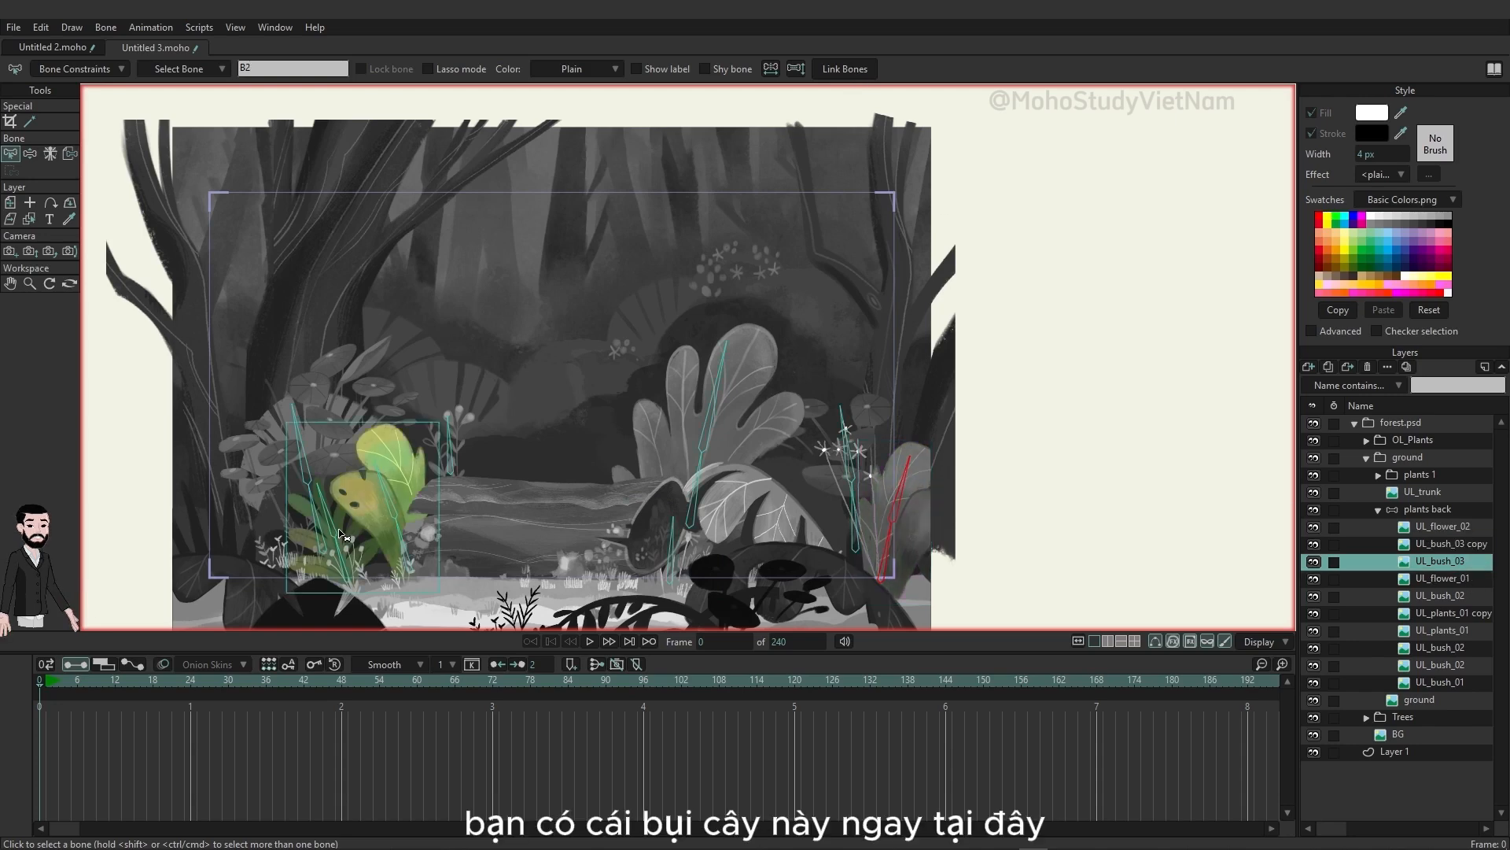
left_click(344, 561)
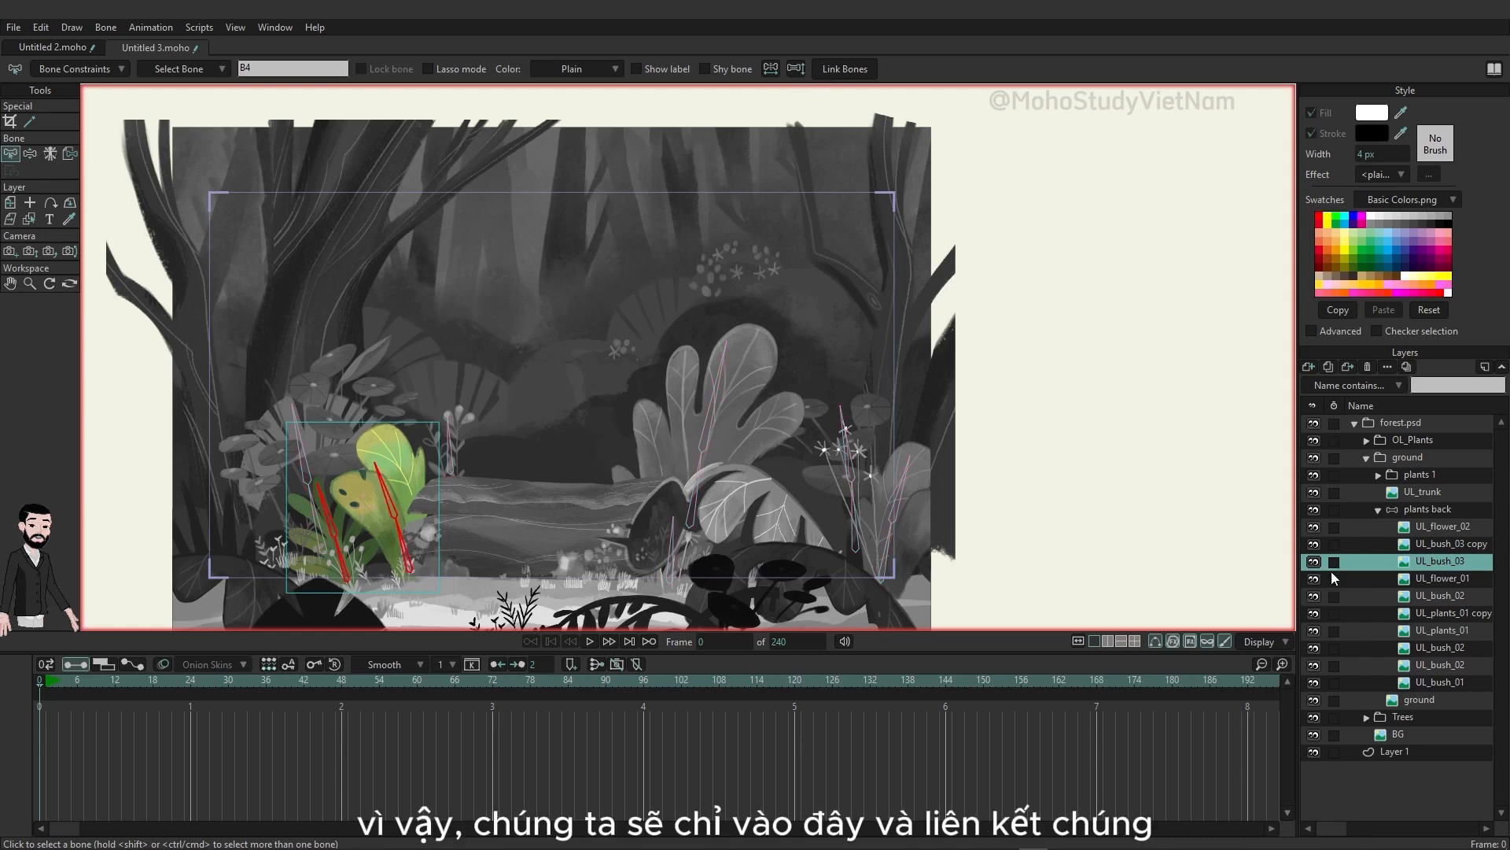
Step: Link the UL_flower_01 layer to its stem bone and the large UL_bush_02 layer to its two bones
left_click(1442, 578)
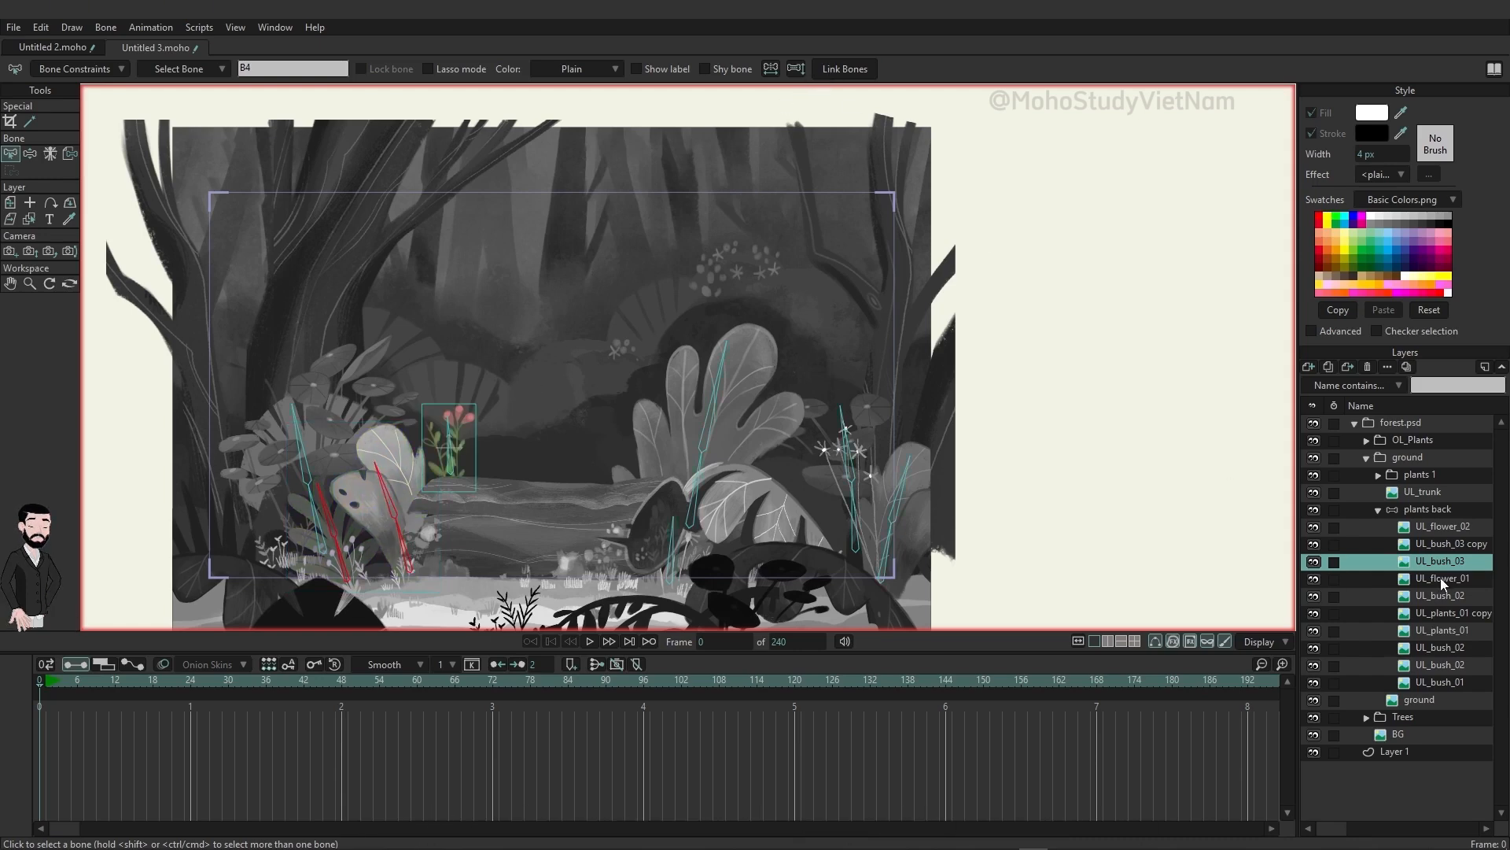
left_click(451, 458)
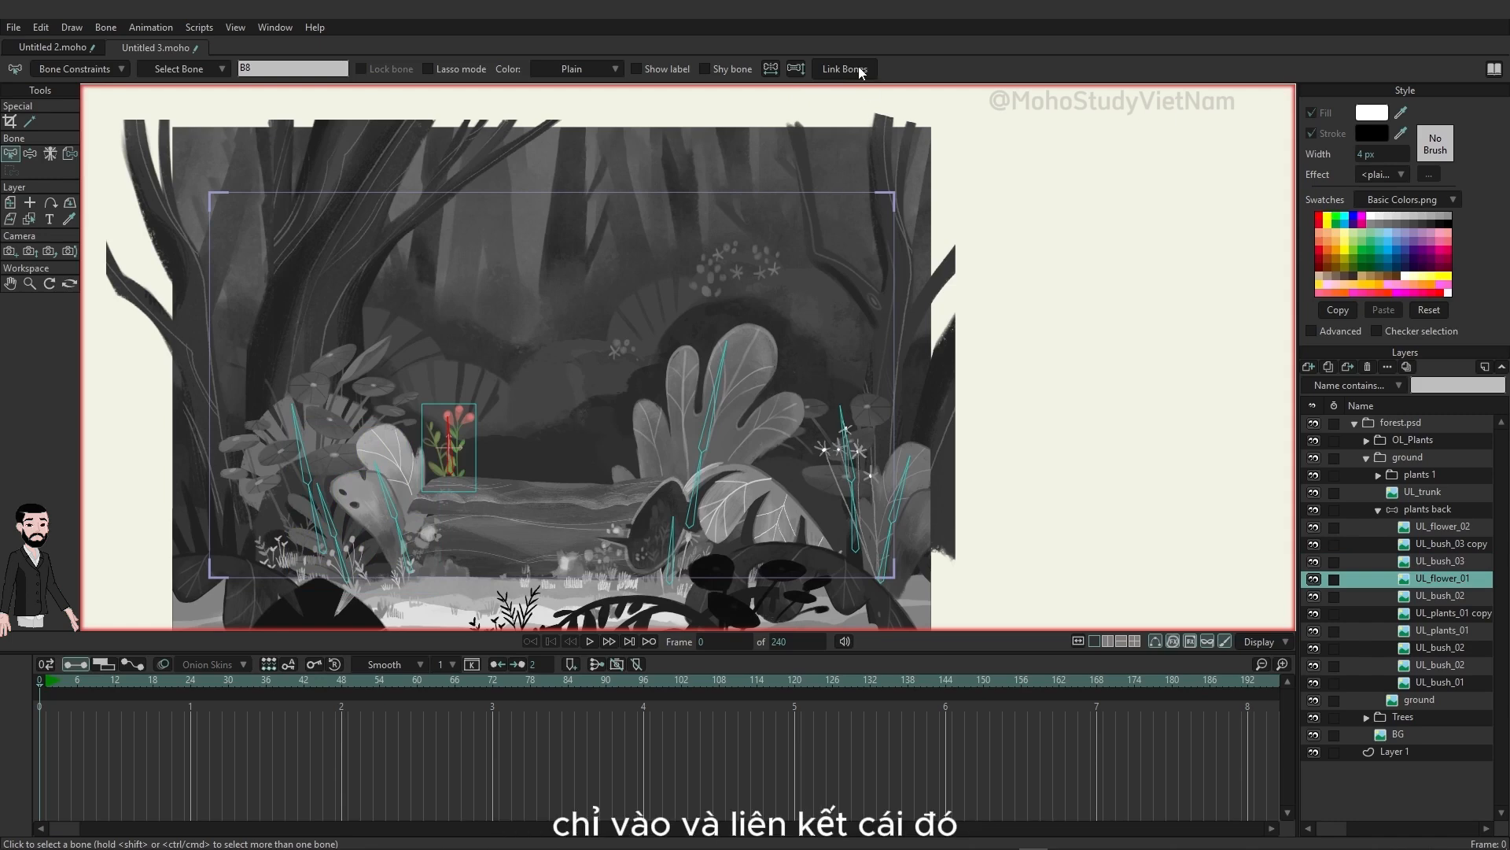
left_click(1443, 597)
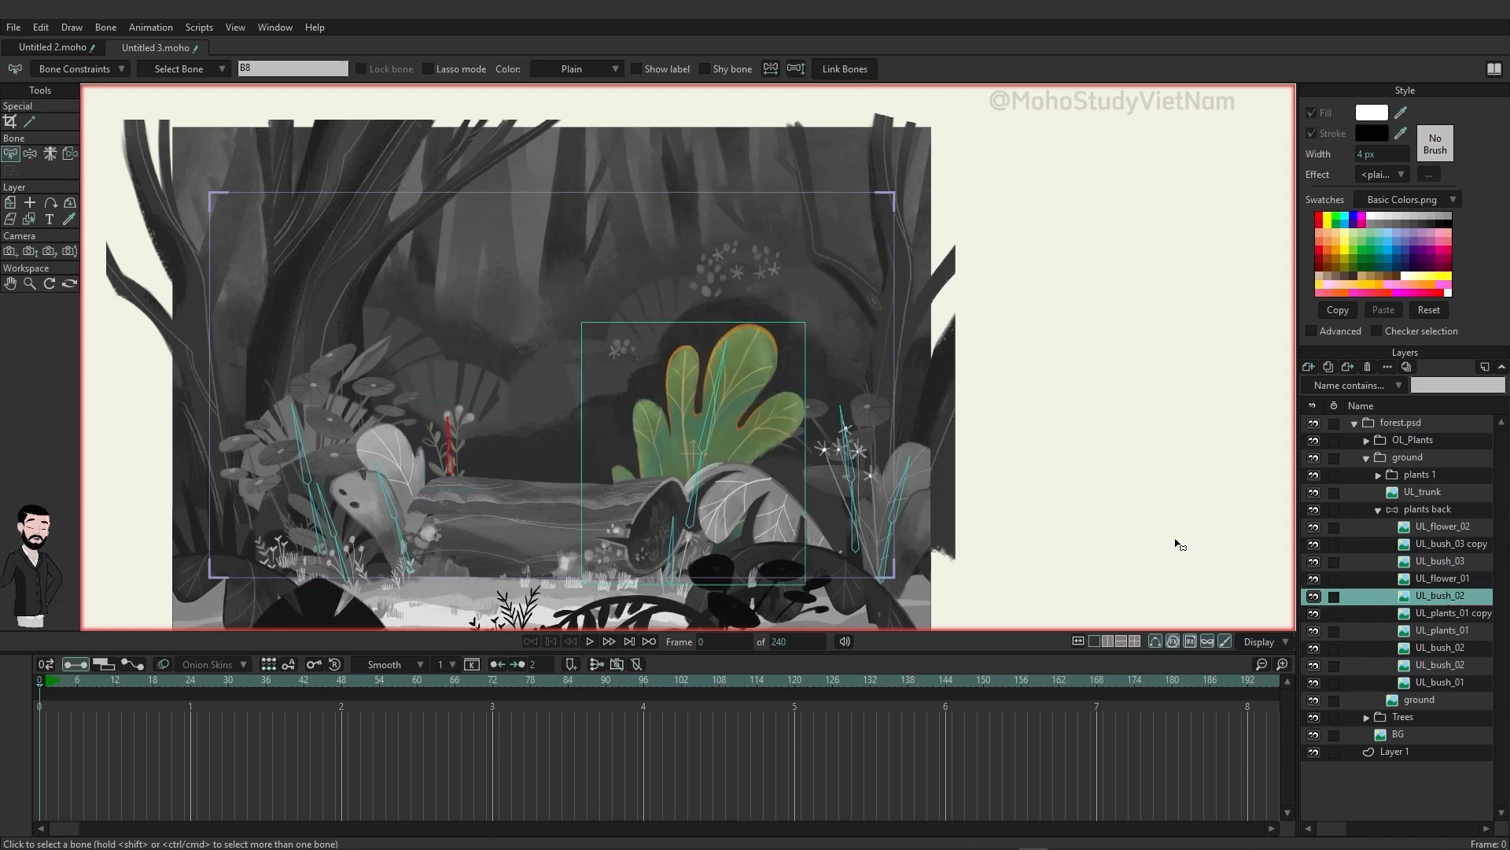
left_click(701, 491)
left_click(707, 431, "shift")
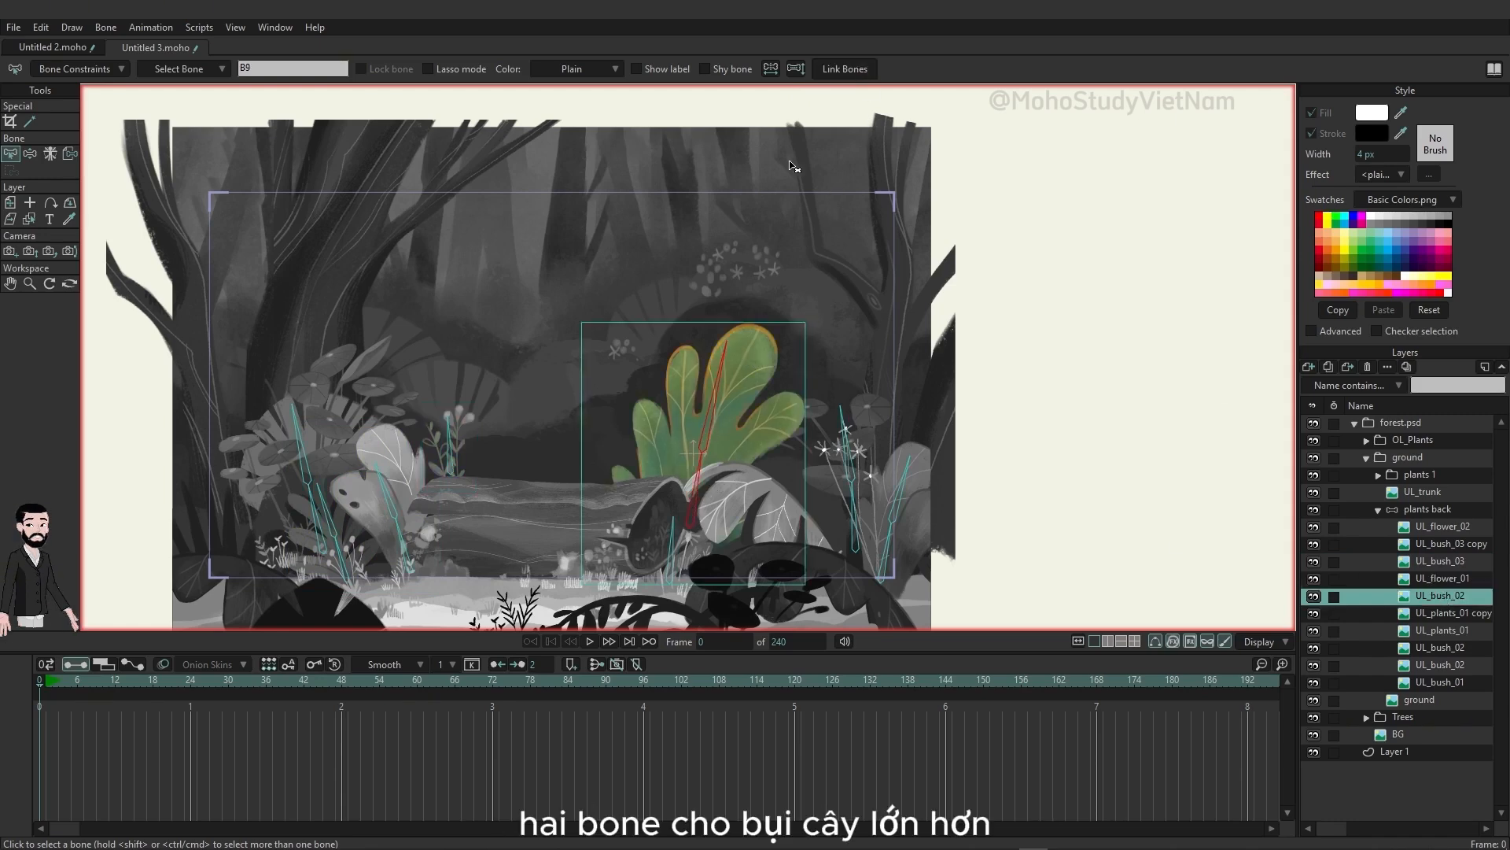
left_click(841, 71)
Step: Link the UL_plants_01 copy layer to the two bones running up that plant
left_click(1441, 615)
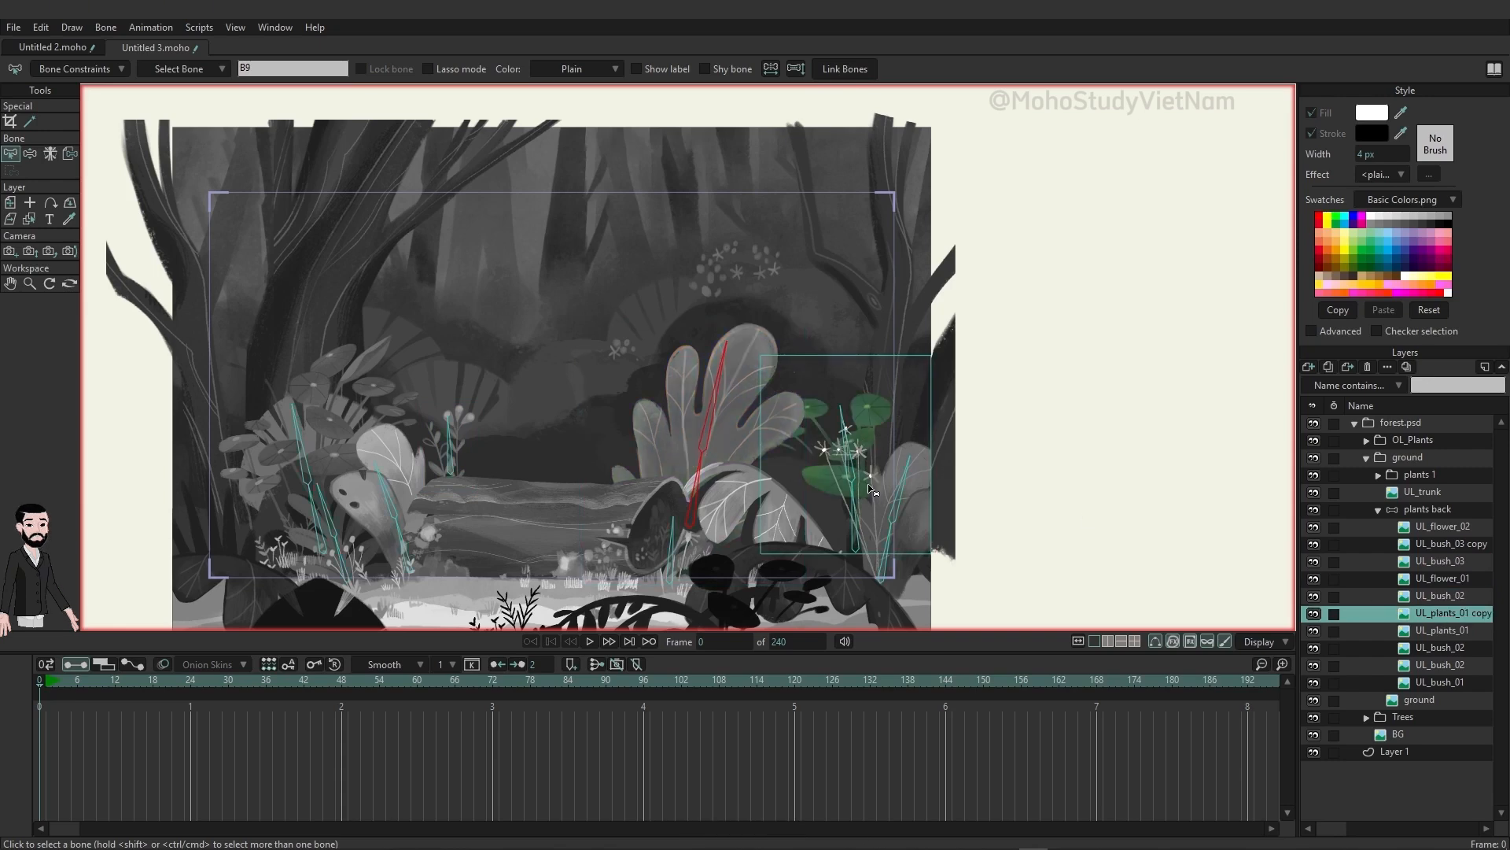
left_click(853, 541)
left_click(850, 456, "shift")
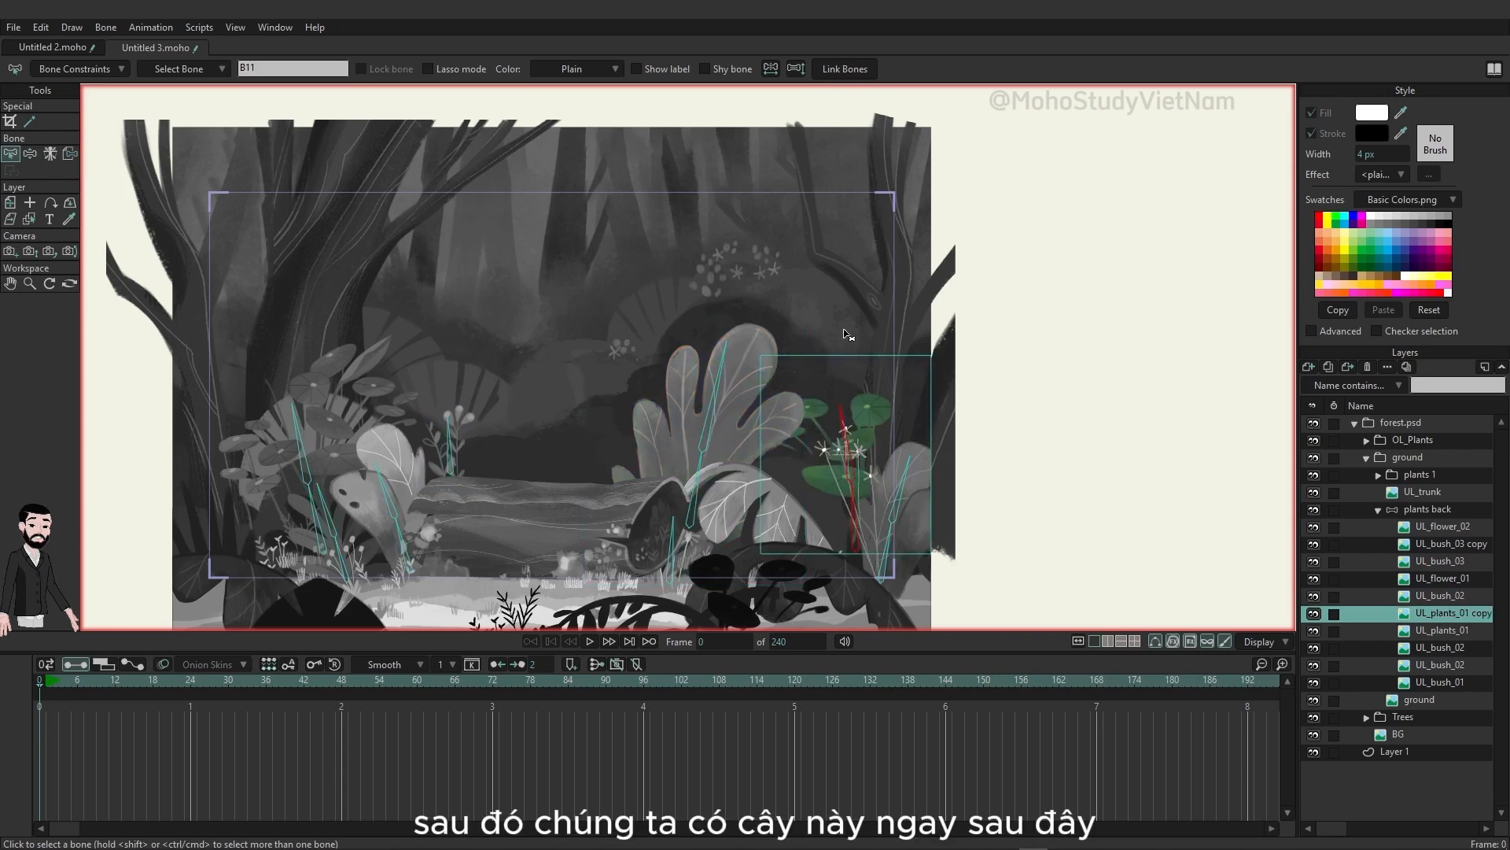
left_click(833, 71)
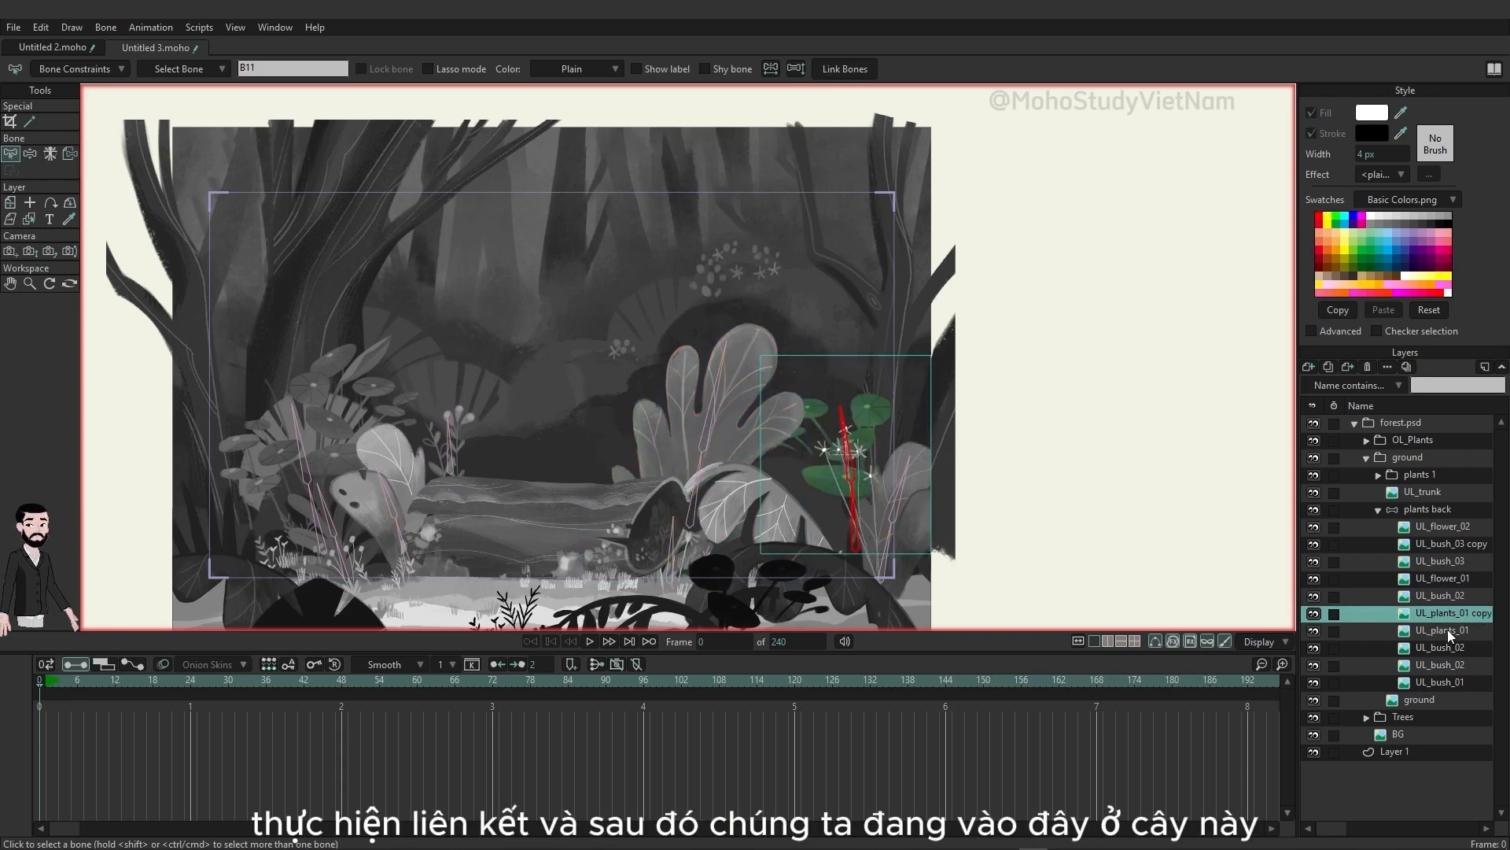
Step: Link the UL_plants_01 layer to the two bones running up that plant
left_click(1446, 631)
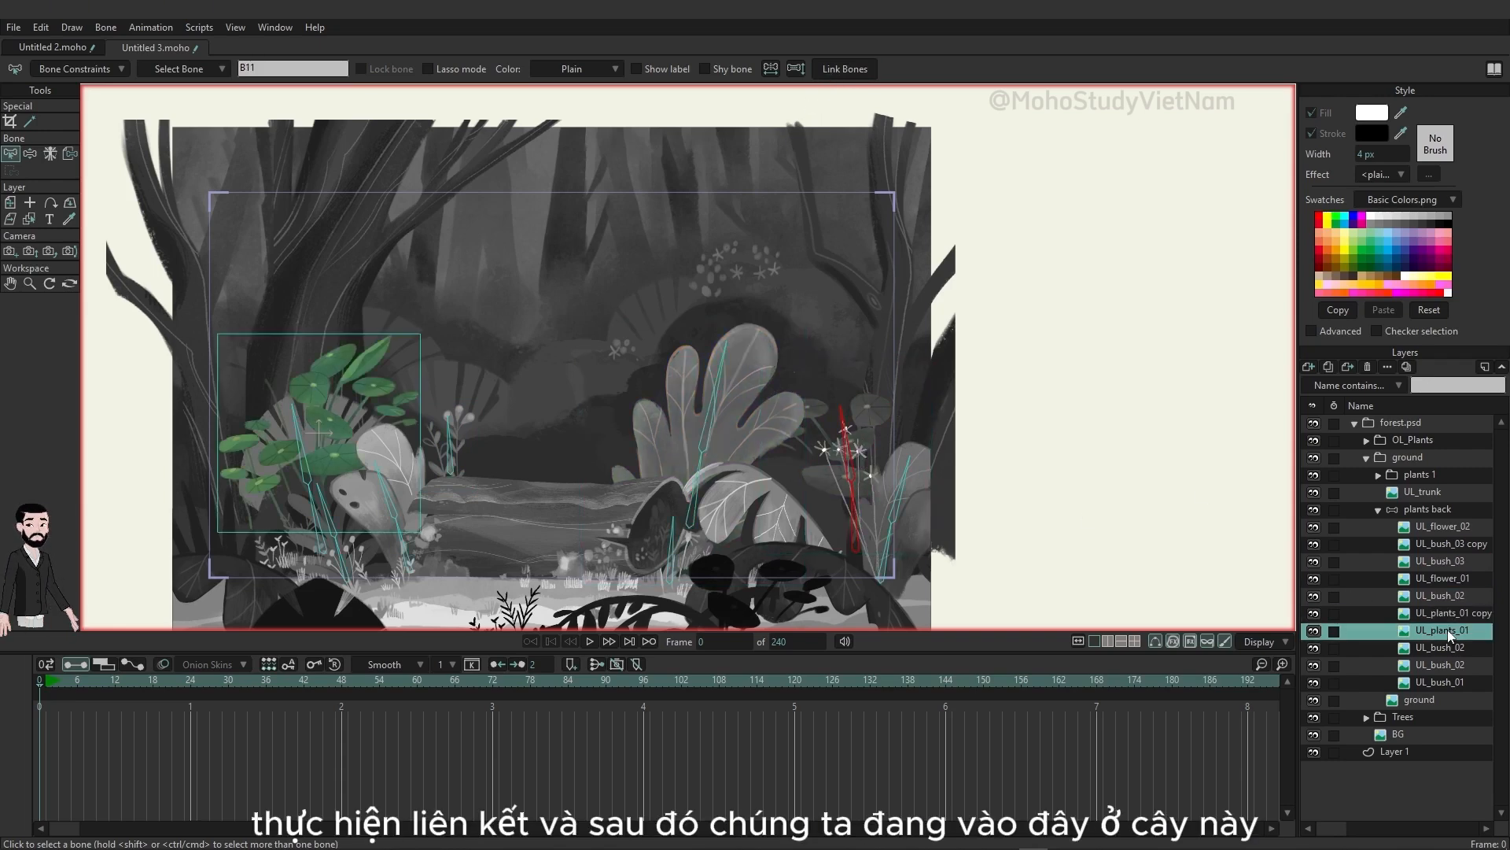
left_click(315, 531)
left_click(823, 74)
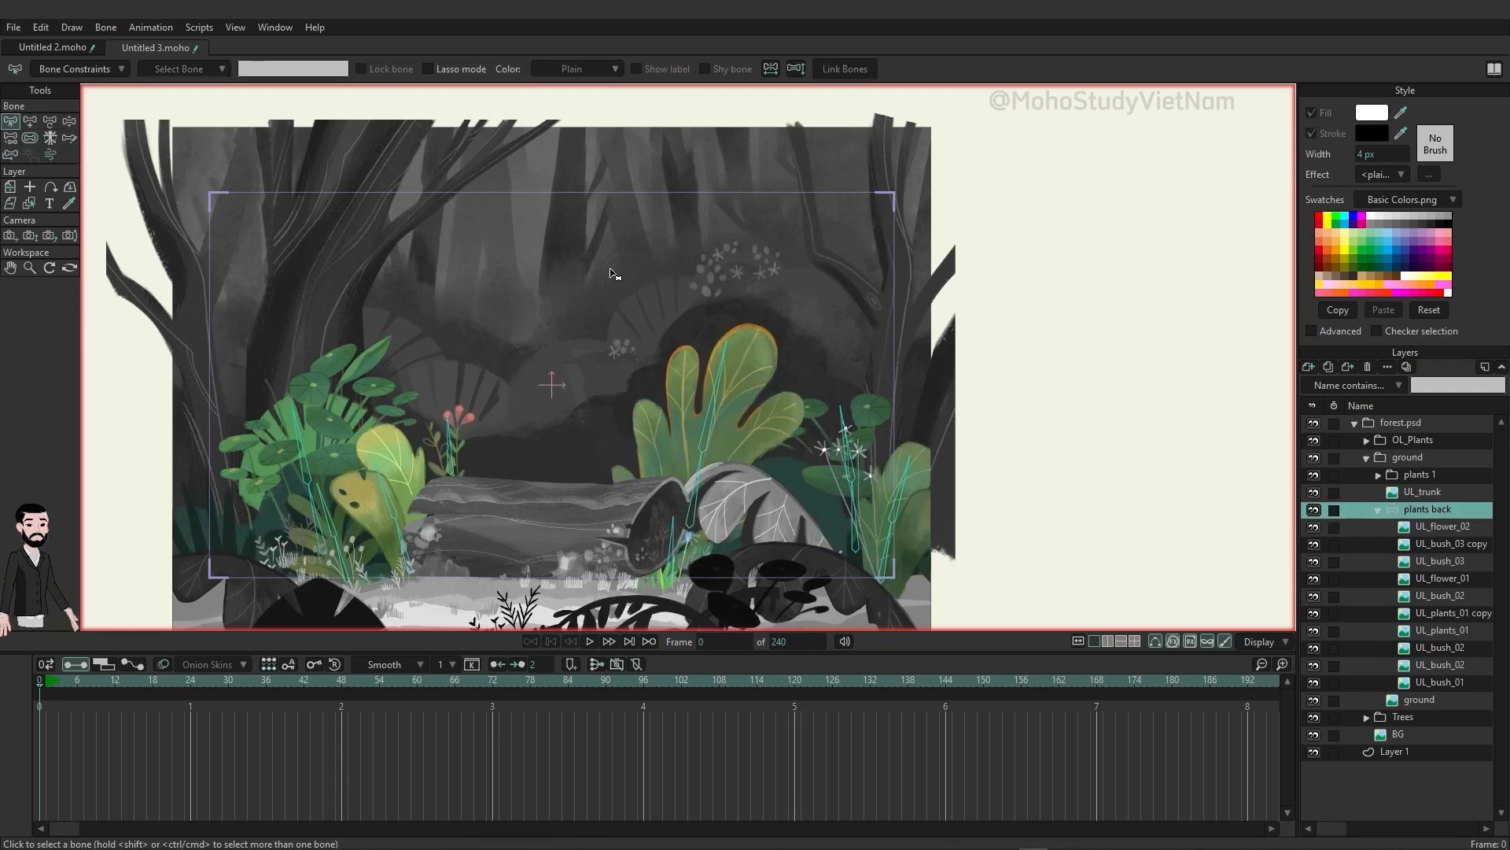
Step: Test the plants back rig at frame 11 by bending bones of the large leafy bush, the left plants and the right plants
left_click(110, 681)
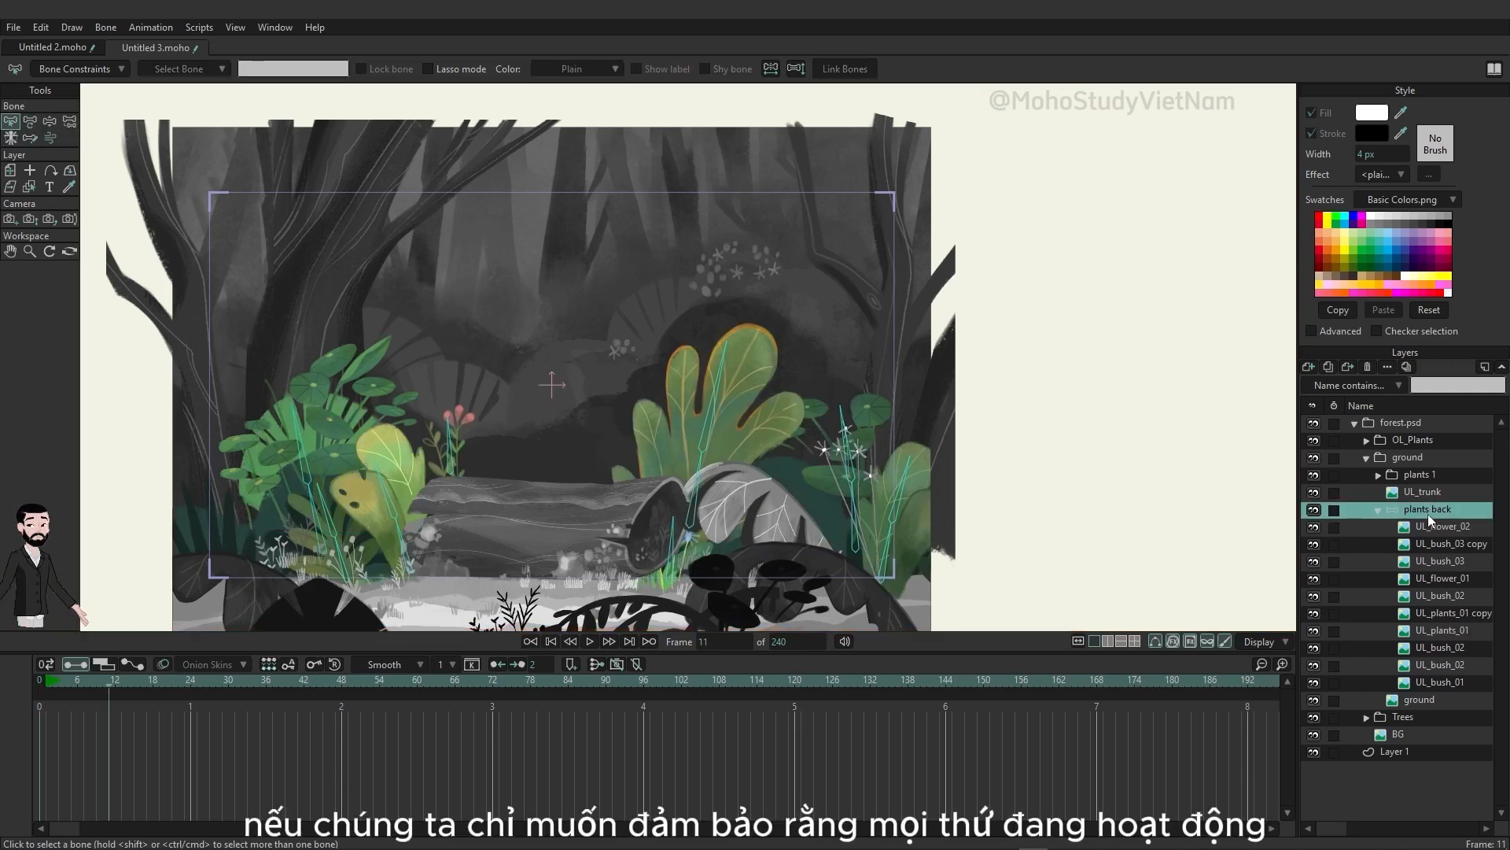
left_click(49, 121)
left_click_drag(737, 401, 682, 393)
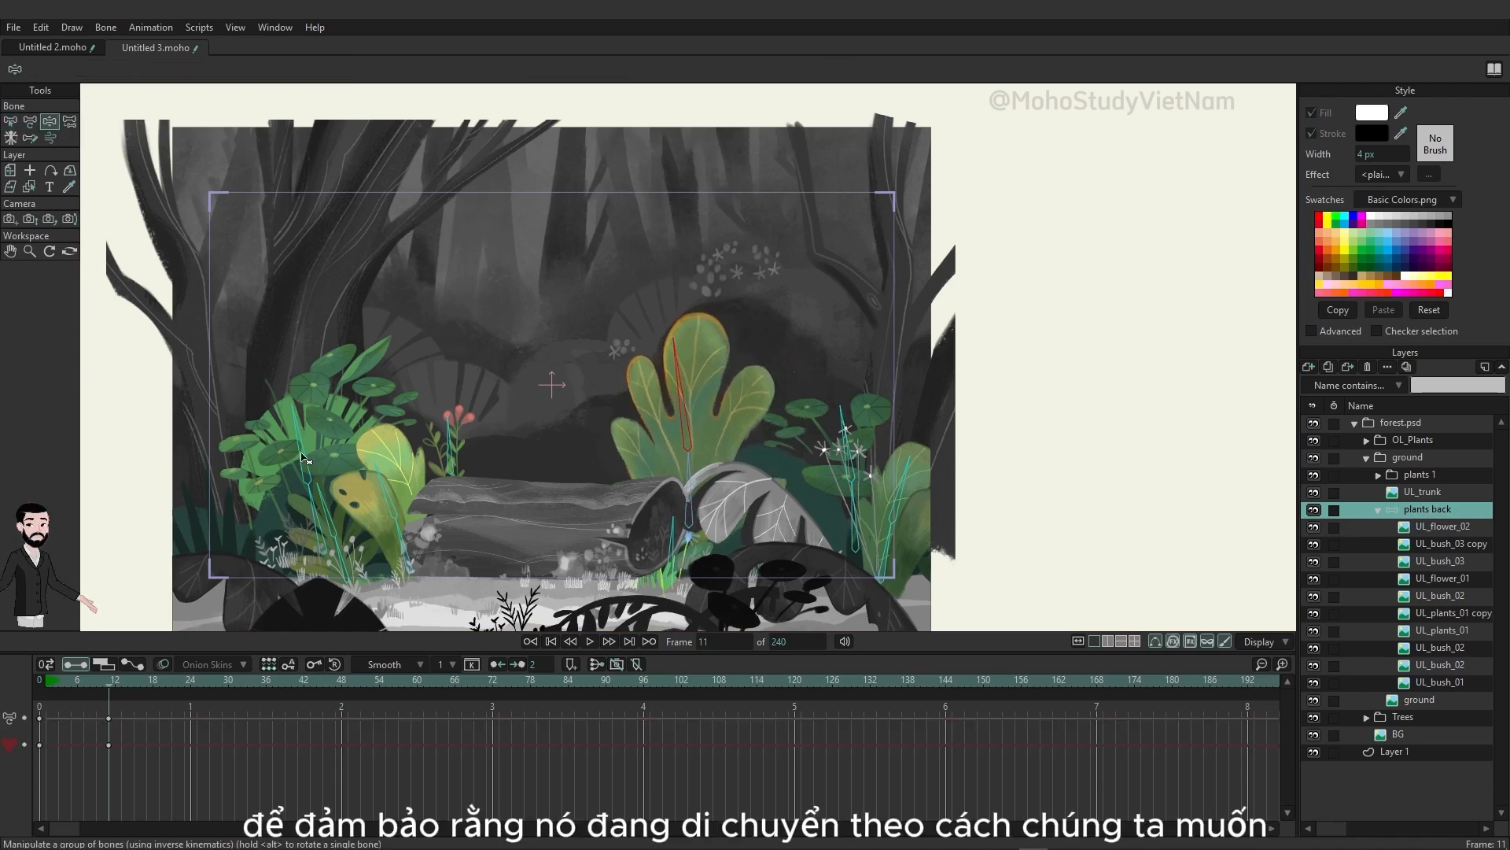
left_click_drag(301, 454, 285, 434)
left_click_drag(321, 506, 379, 487)
left_click_drag(848, 462, 906, 480)
Step: Delete the test keyframes at frame 11 and return to frame 0
left_click_drag(144, 776, 101, 722)
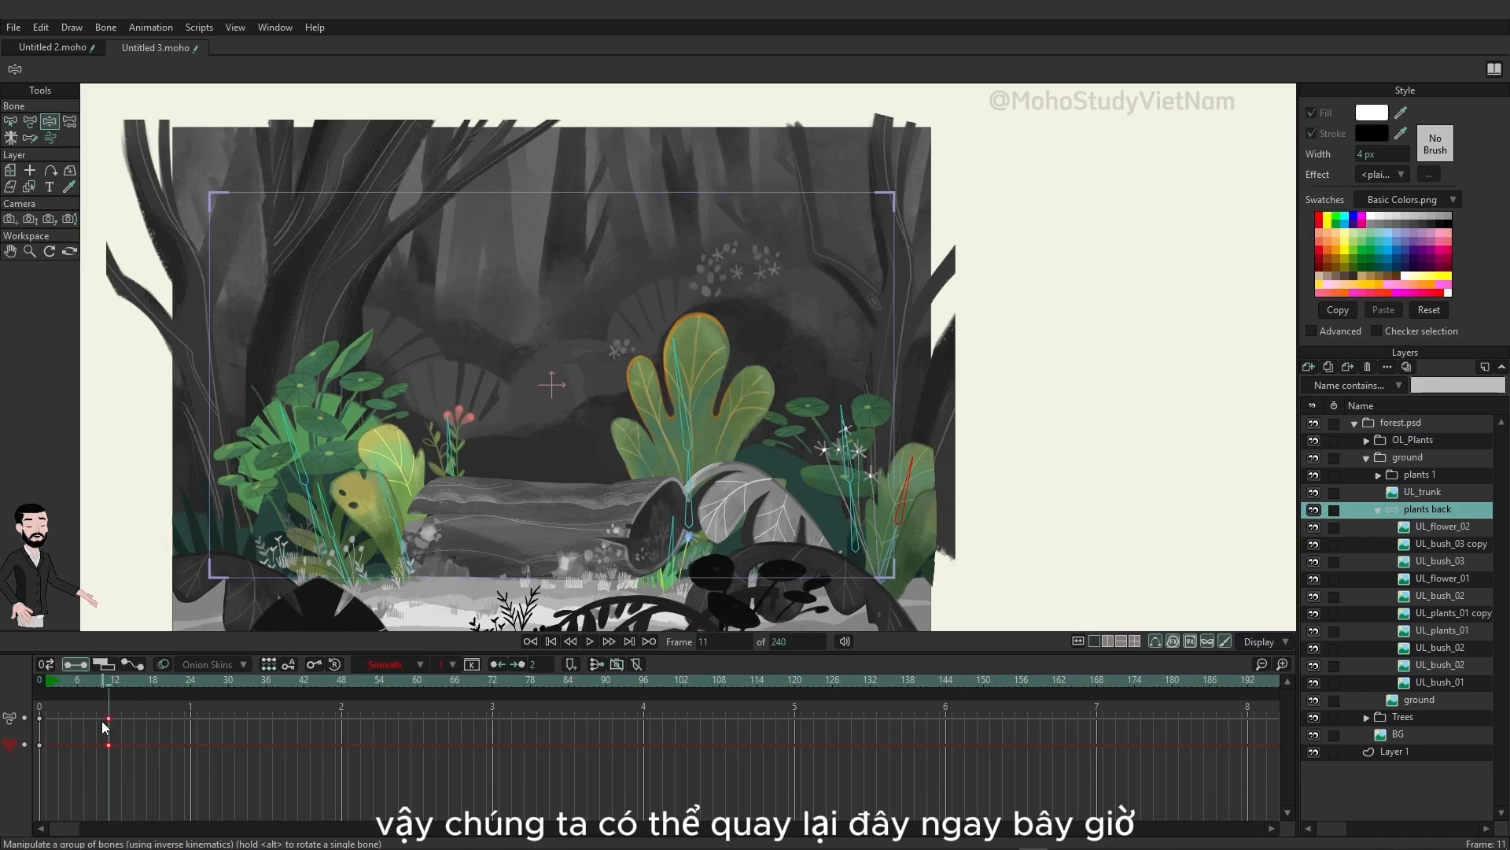
key("Delete")
left_click(39, 684)
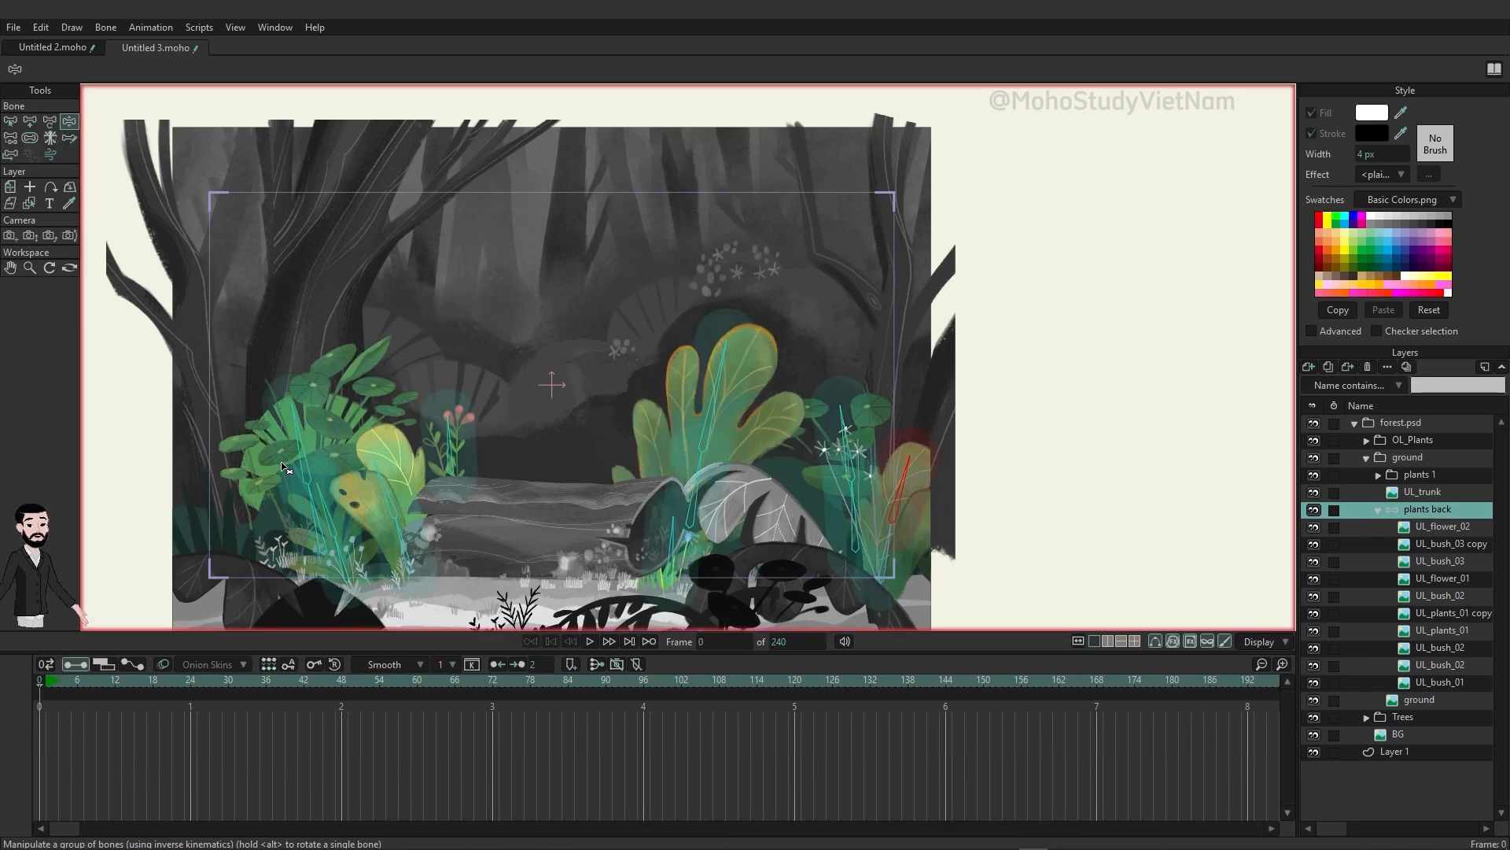
Step: Enable angle dynamics and wind for all bones of the plants back layer and play the animation
left_click(11, 124)
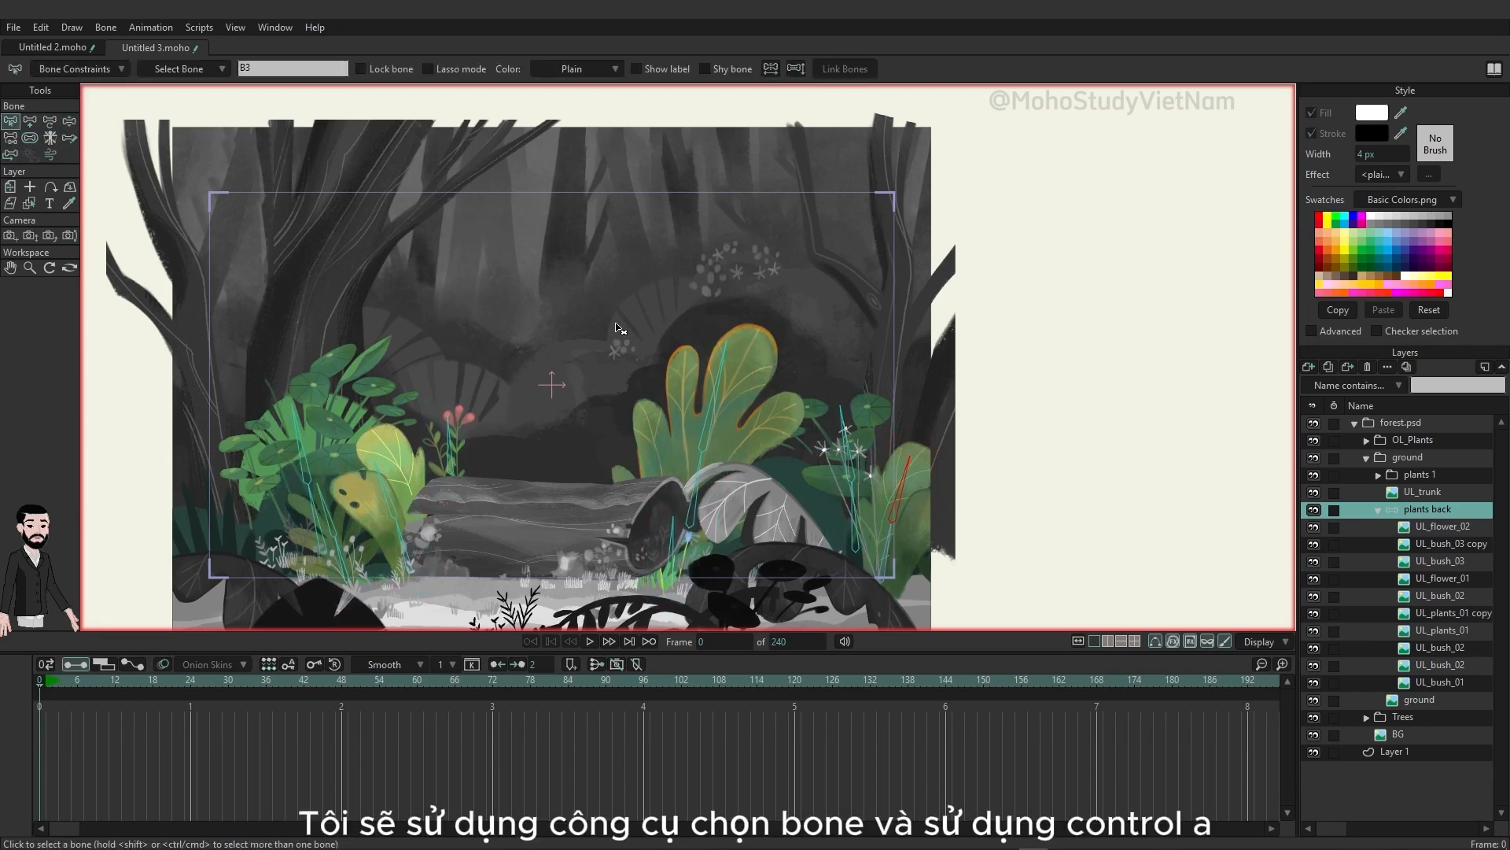
key("ctrl+a")
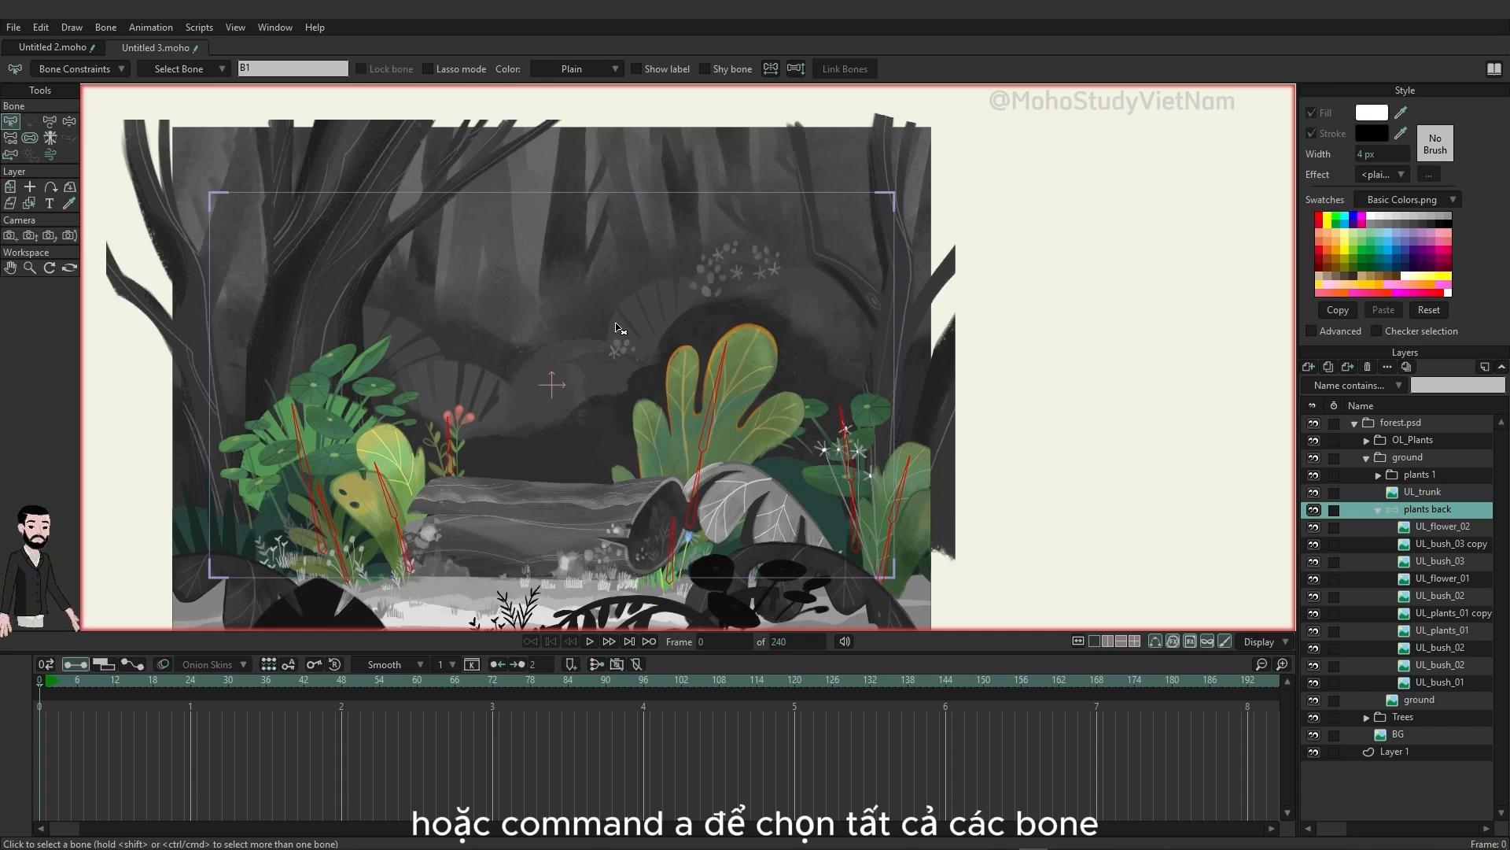
left_click(91, 69)
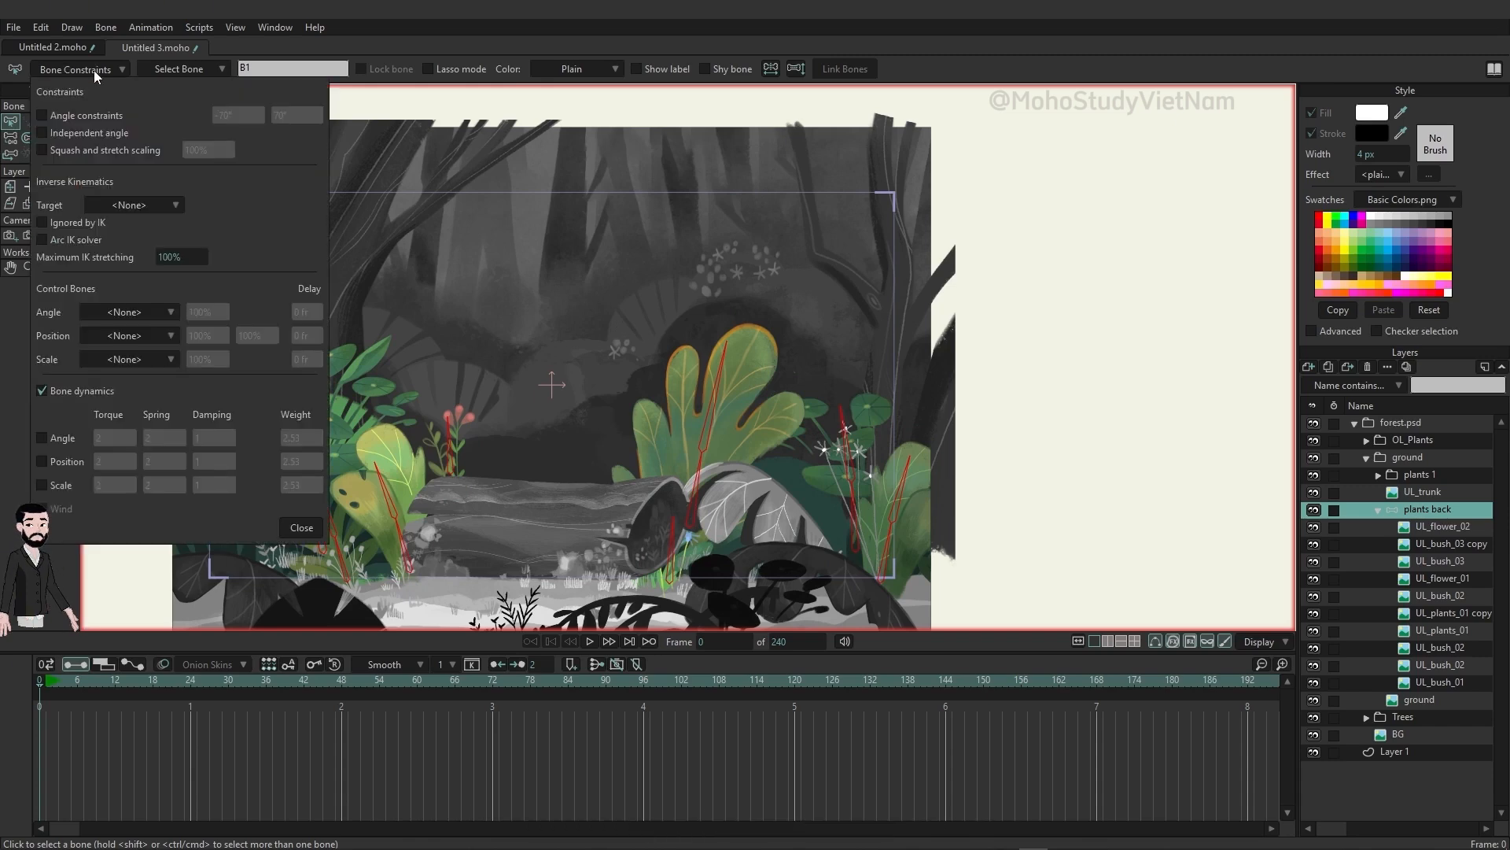
left_click(58, 438)
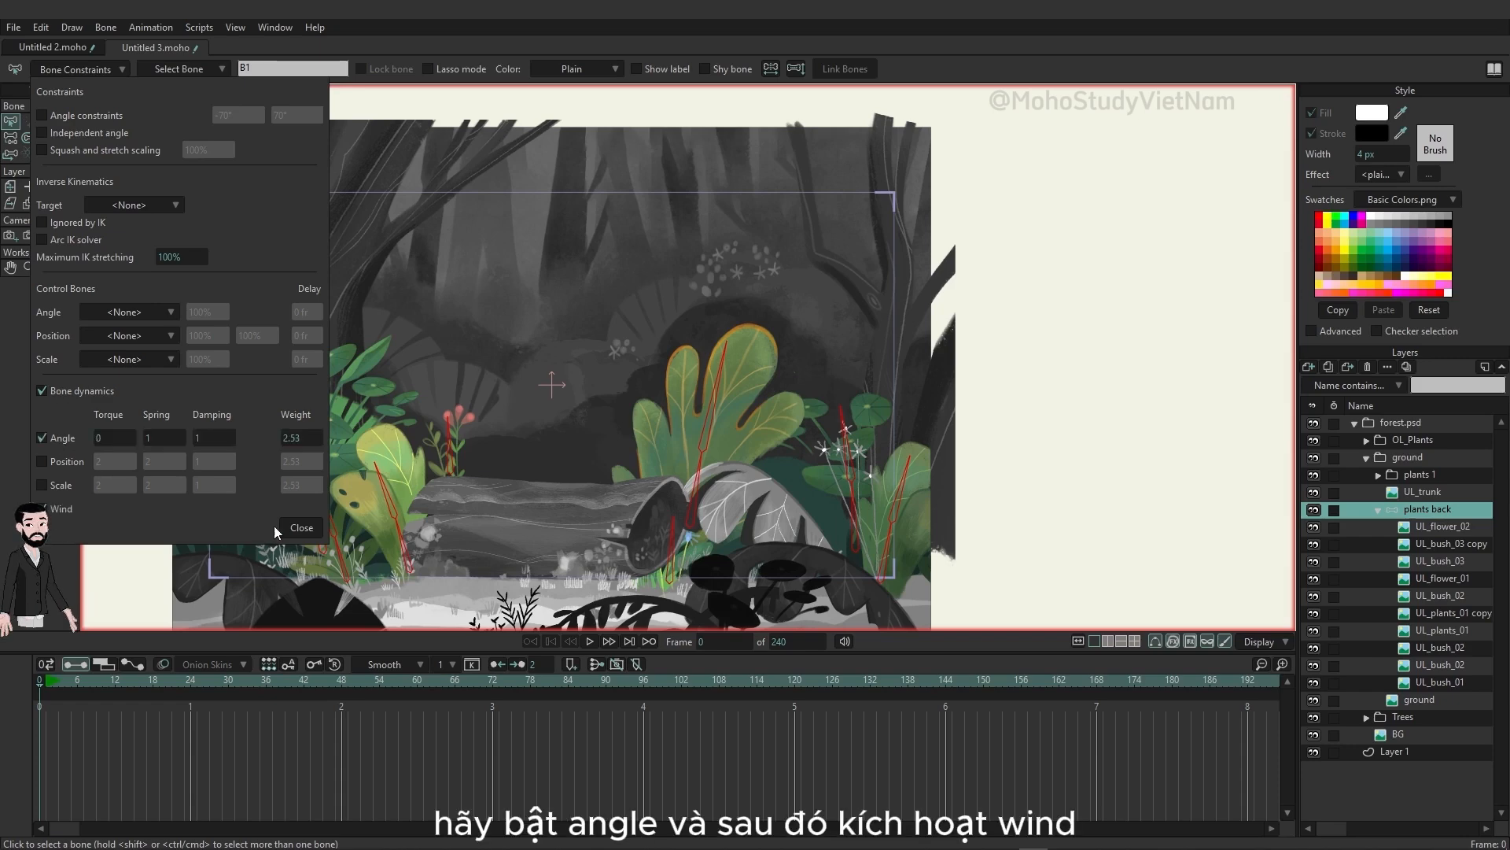
left_click(302, 527)
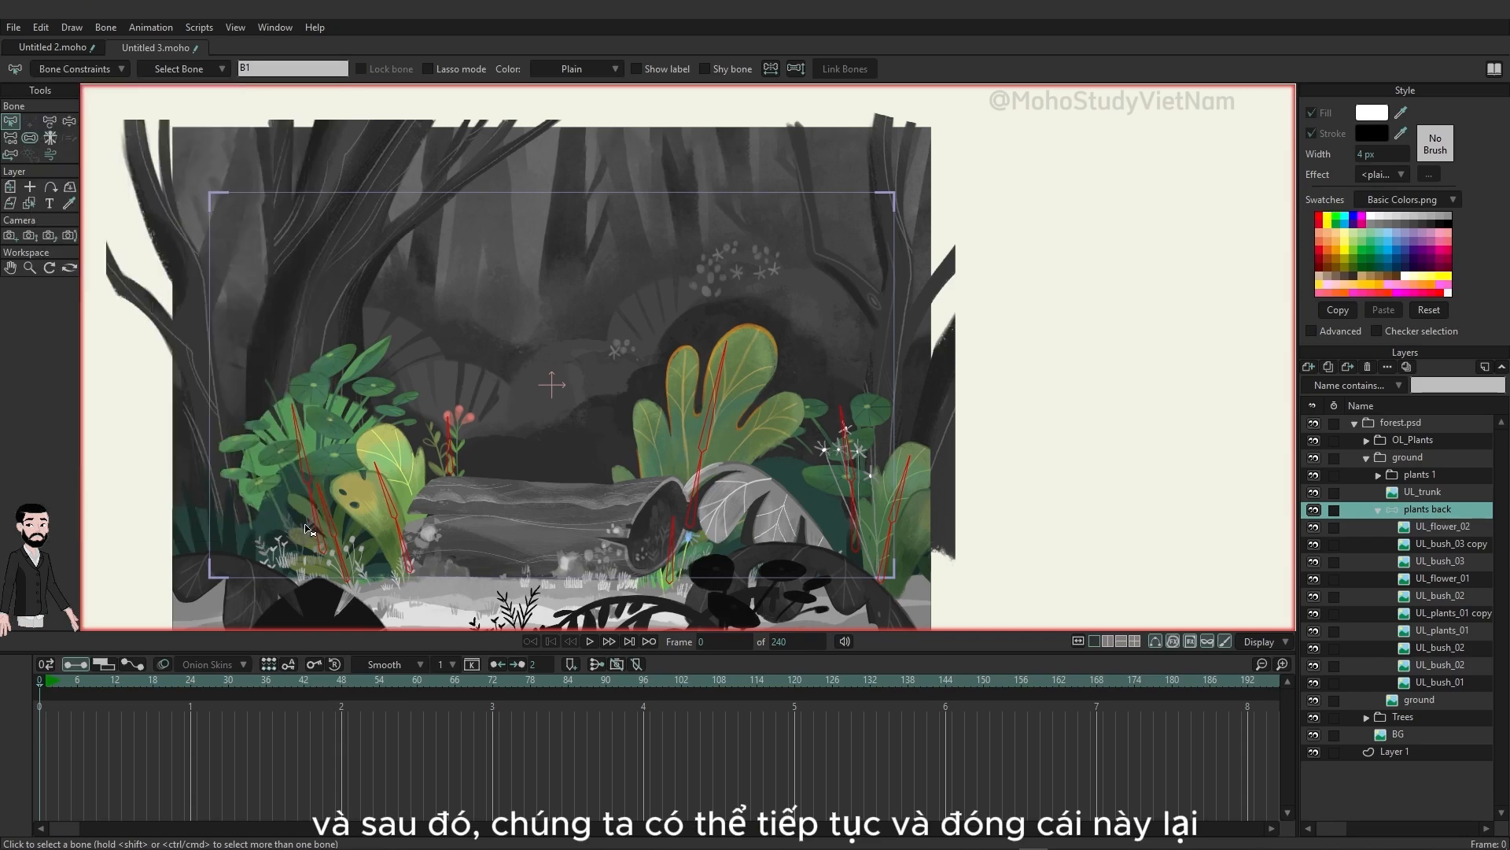
left_click(590, 641)
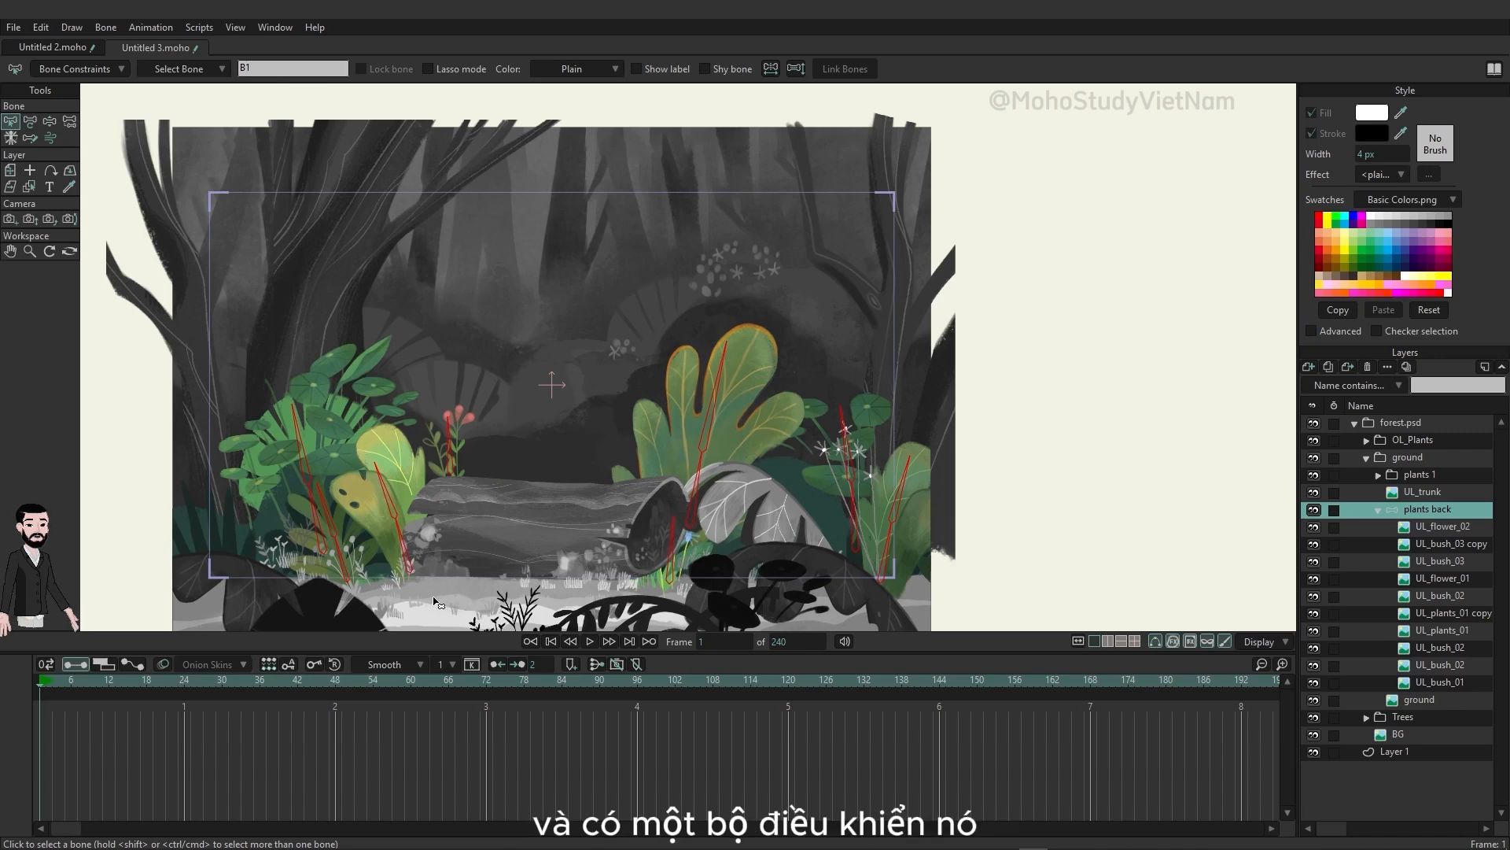
Step: At frame 0, delete the bone set of the small leftmost bush and centre the yellow bush's bones between both bushes
mouse_move(40, 681)
left_mouse_down()
mouse_move(84, 682)
mouse_move(24, 683)
left_mouse_up()
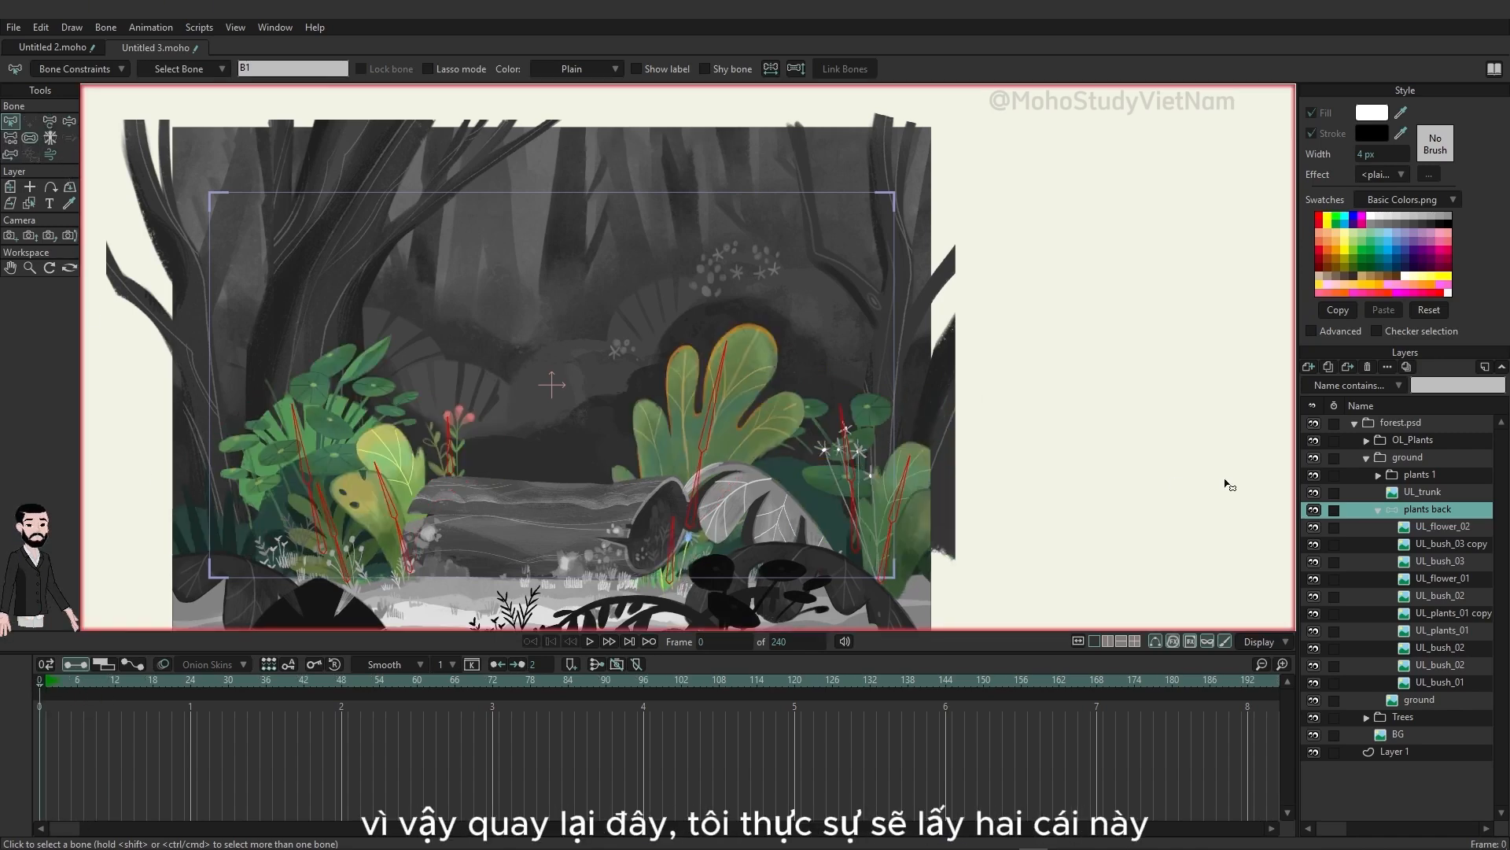
left_click(388, 499)
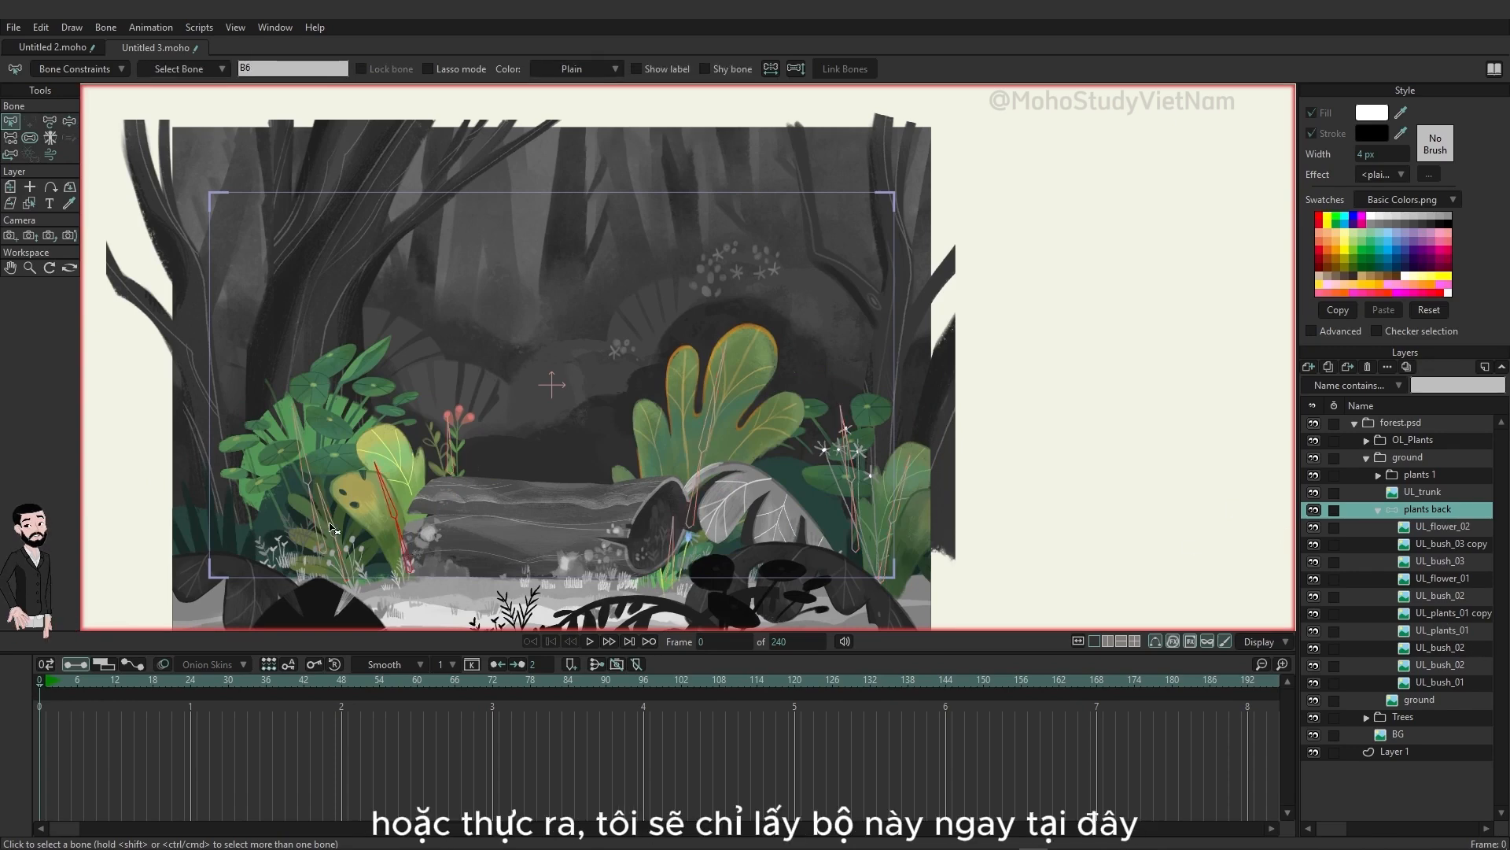
left_click(351, 560)
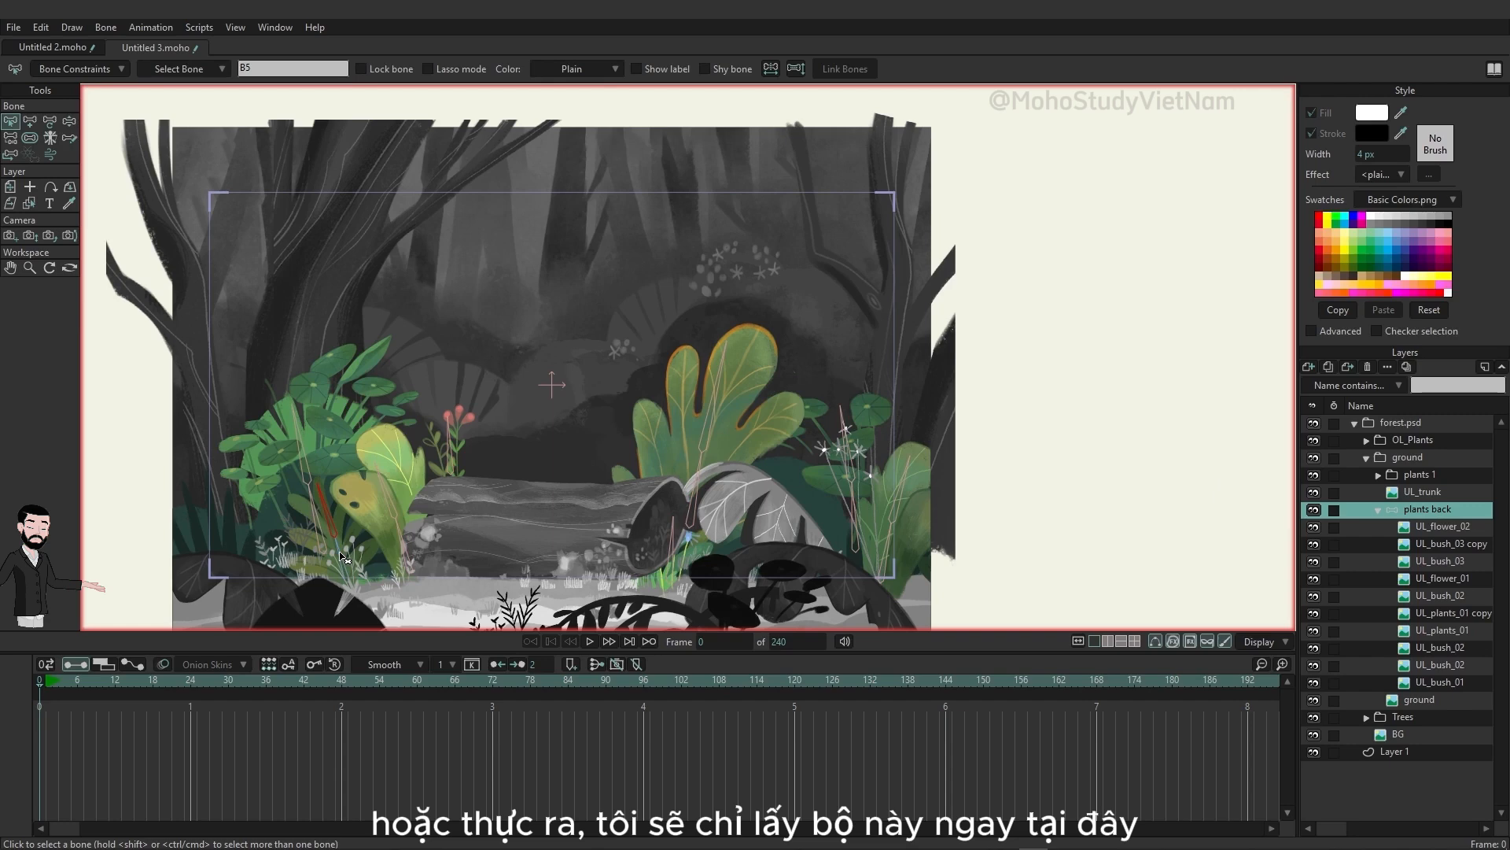
left_click(347, 563)
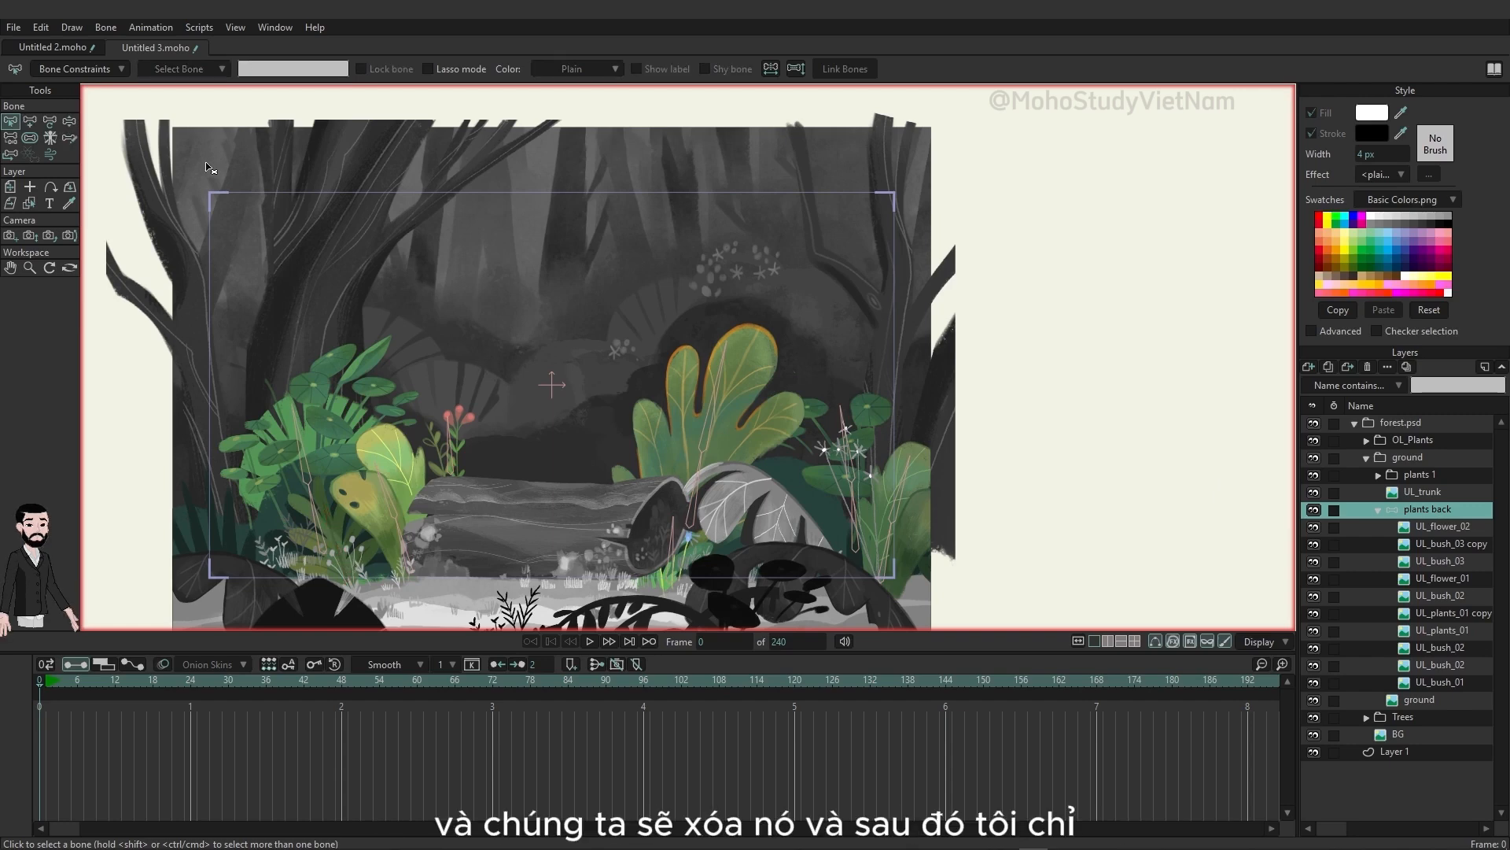
key("t")
left_click(412, 571)
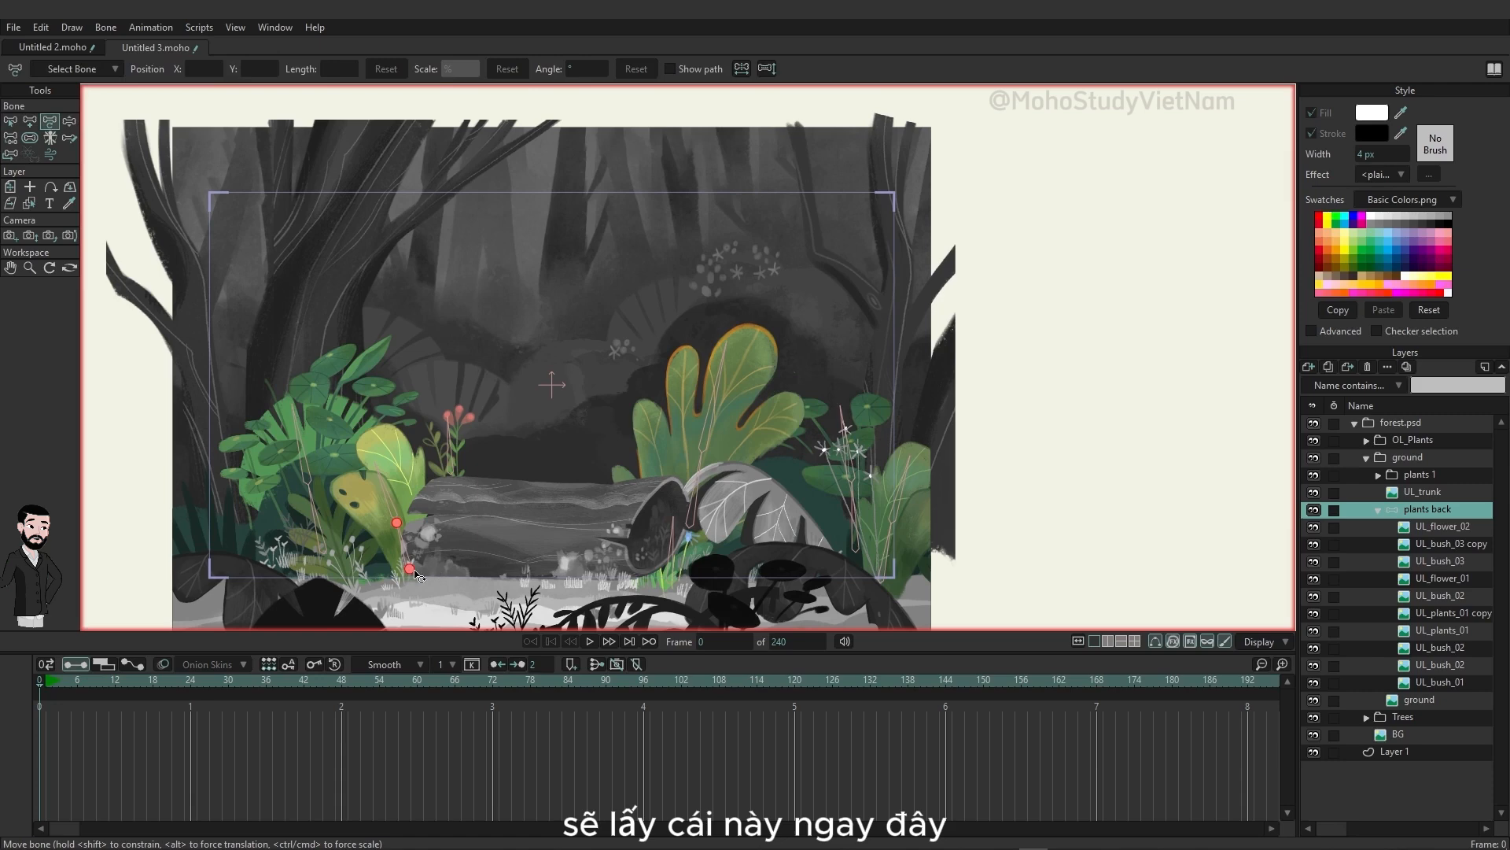
left_click_drag(412, 573, 378, 575)
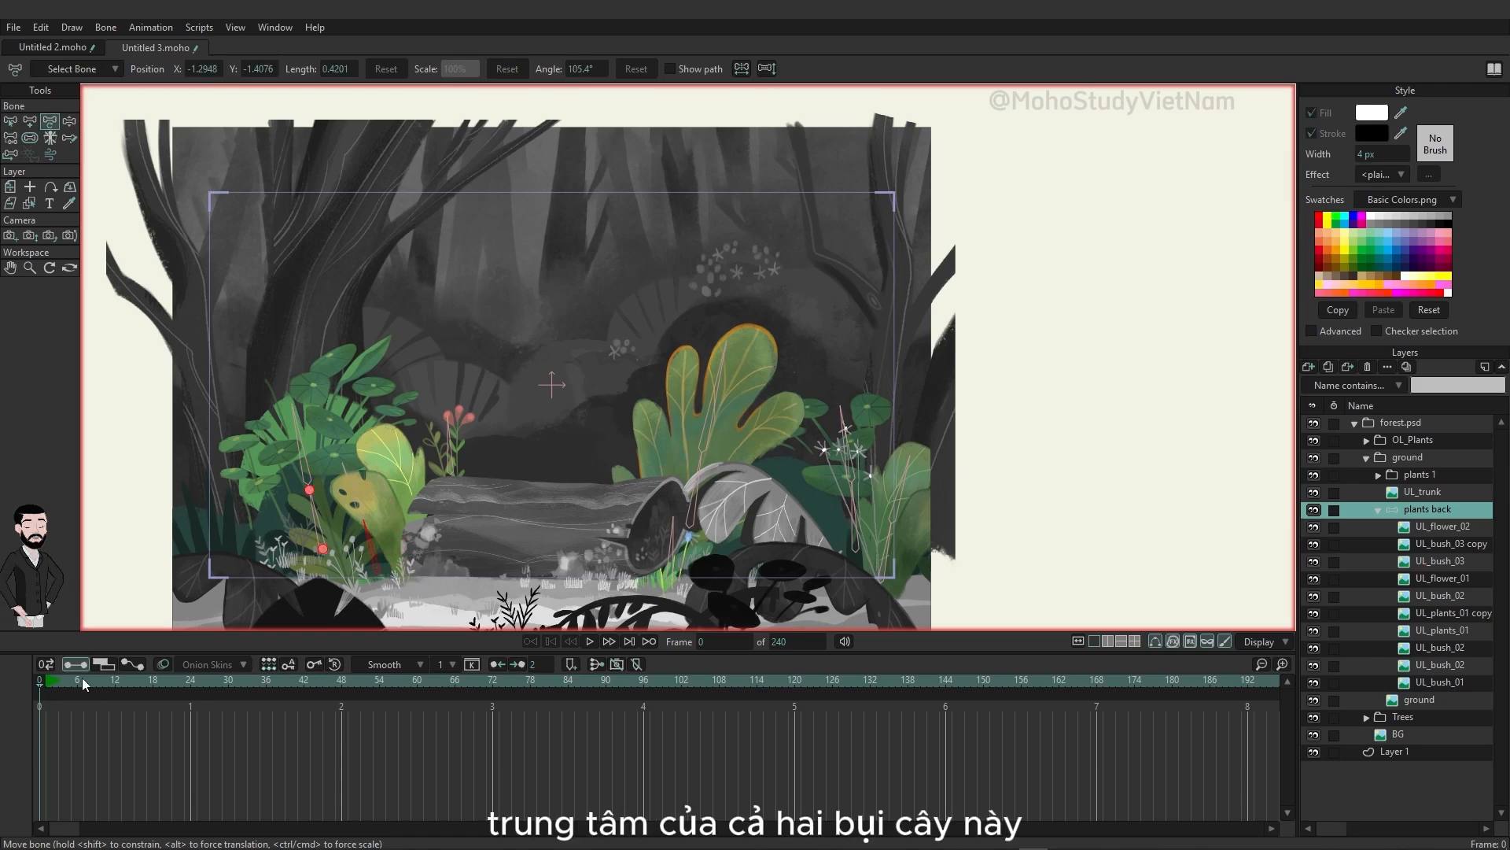
Step: Play back the wind animation to check the adjusted bones, and return to frame 0
left_click_drag(82, 678, 74, 682)
key("space")
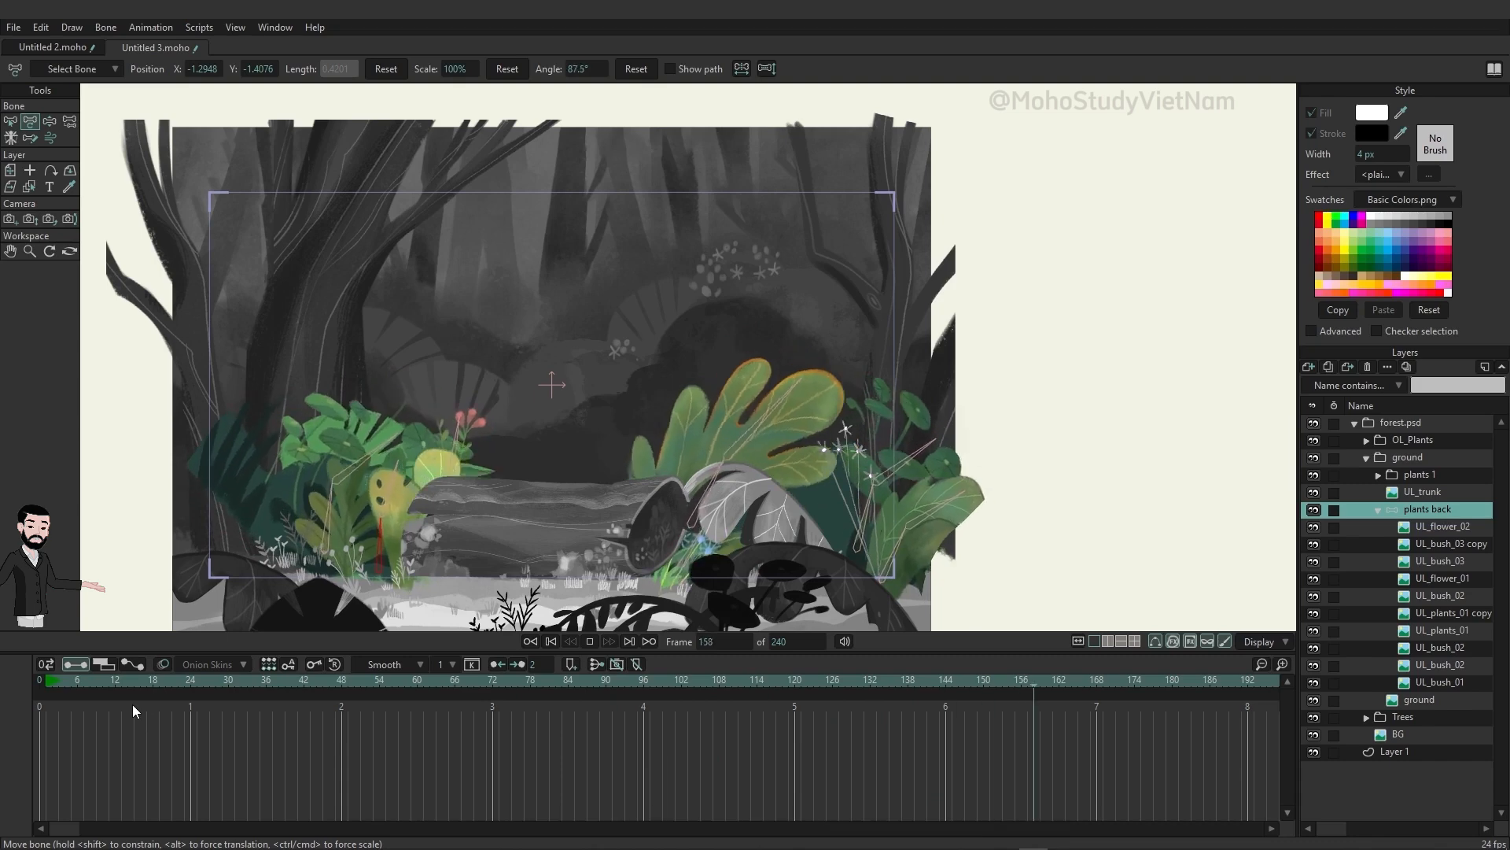
left_click(41, 683)
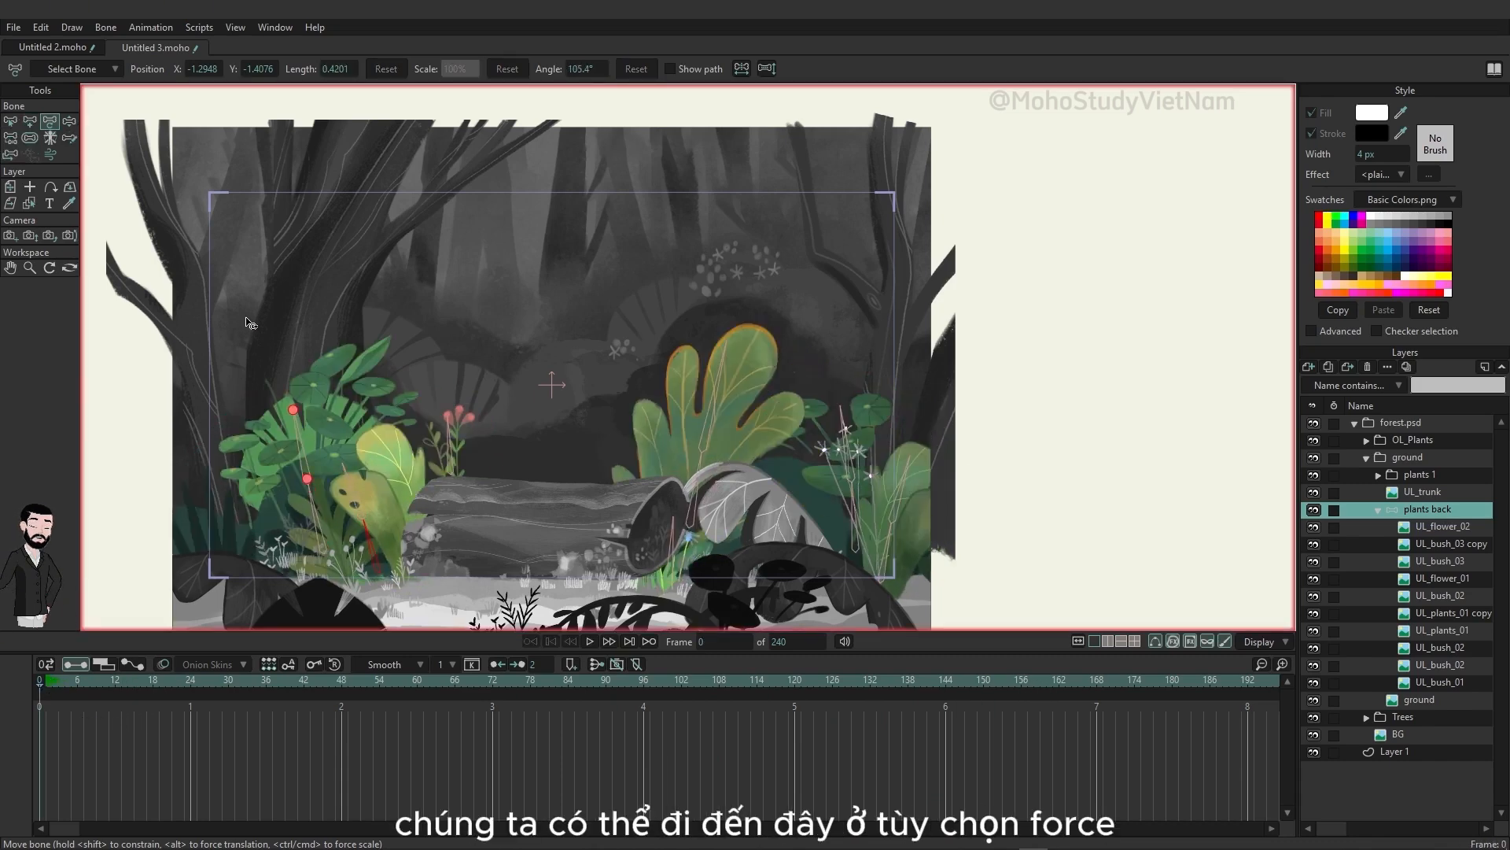
Step: Tune the wind with the Force tool during playback, trying a 180° direction before setting direction -2.3° and strength 7
left_click(52, 157)
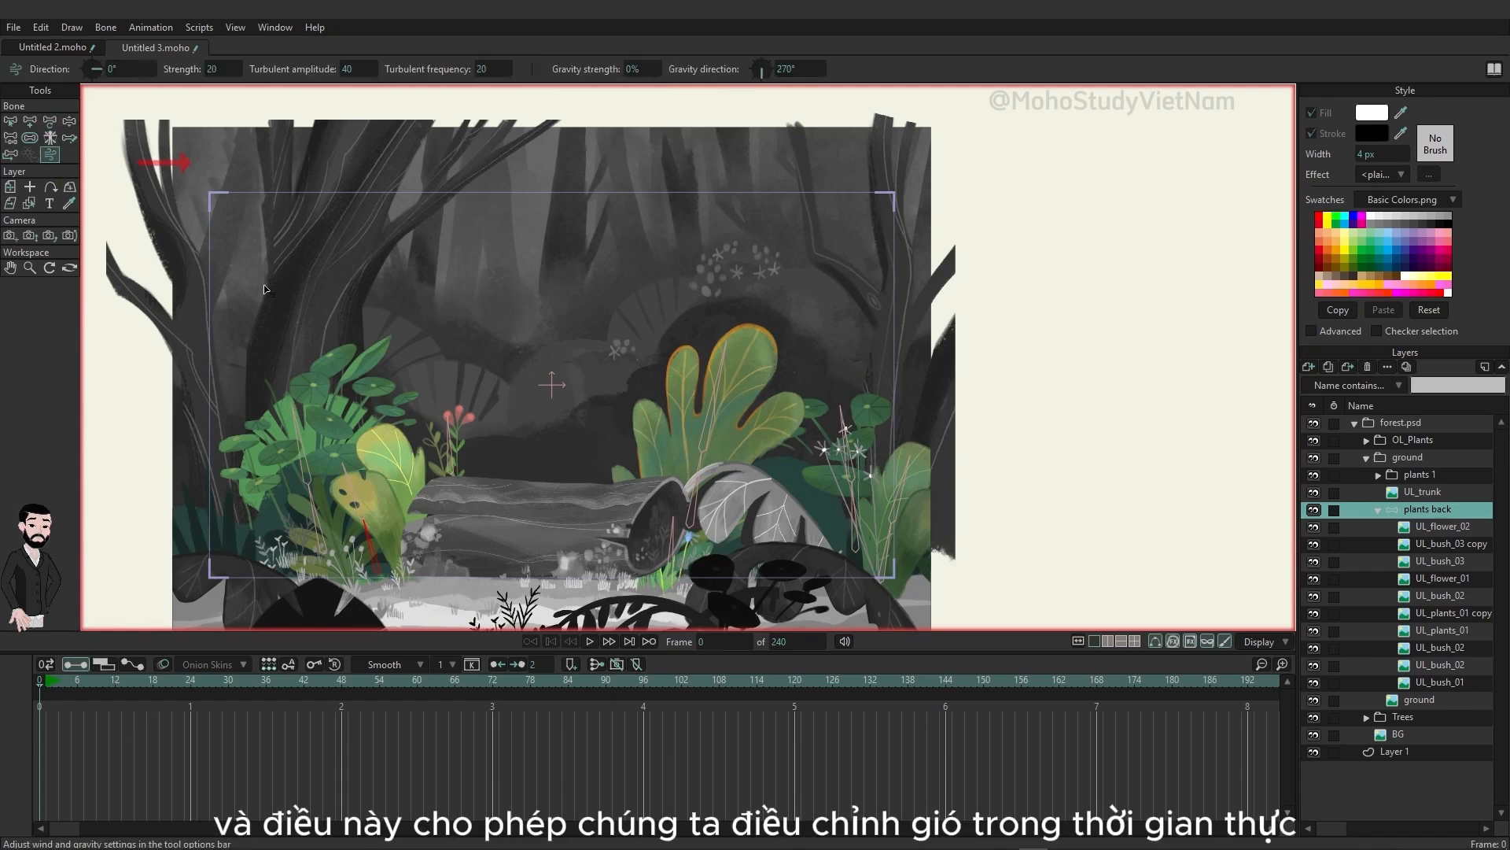
key("space")
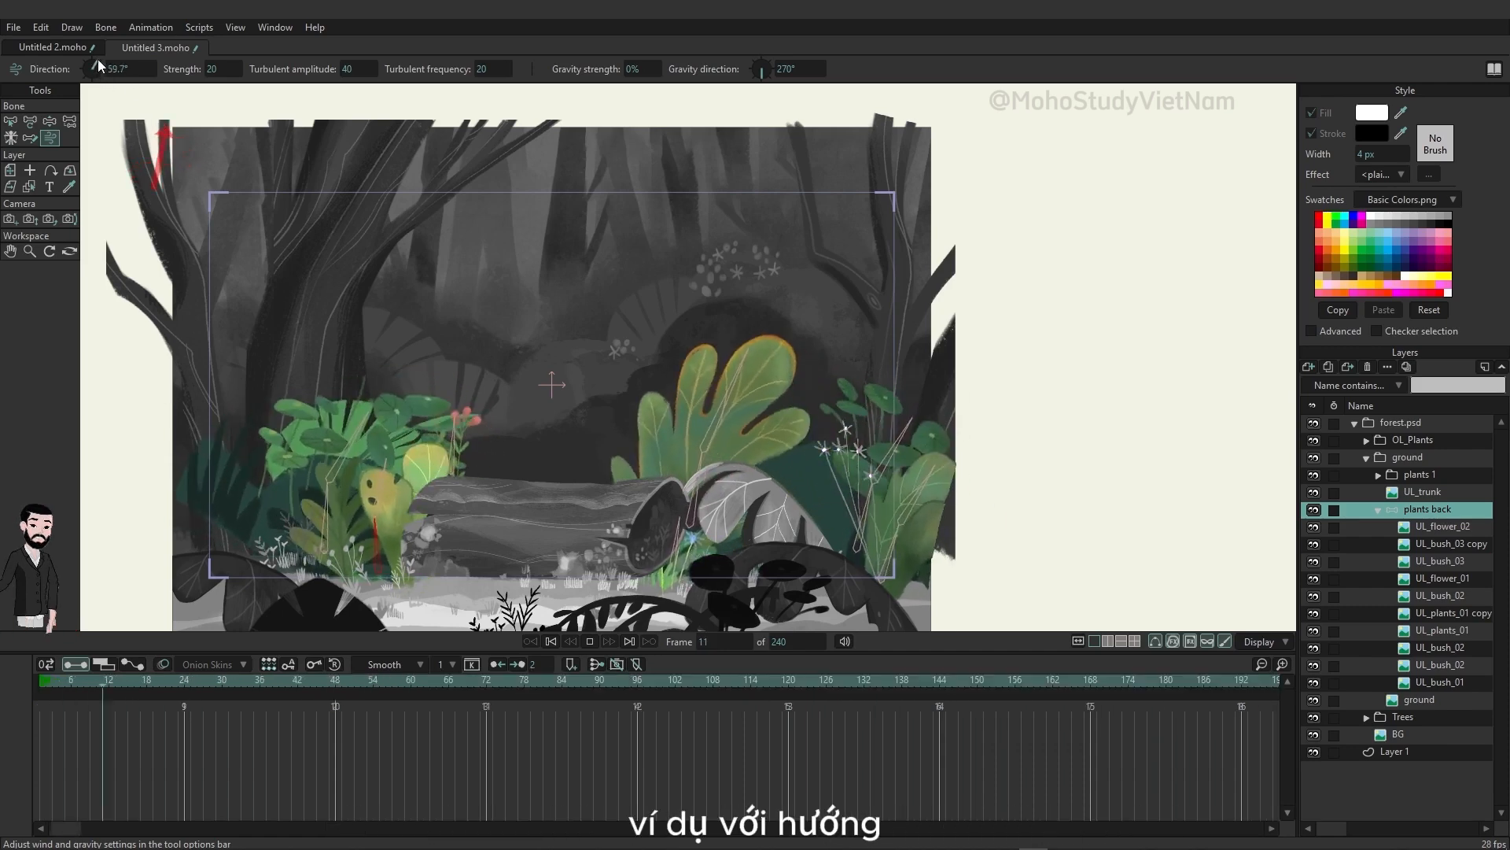
mouse_move(97, 73)
left_mouse_down()
mouse_move(117, 103)
mouse_move(135, 83)
mouse_move(78, 74)
left_mouse_up()
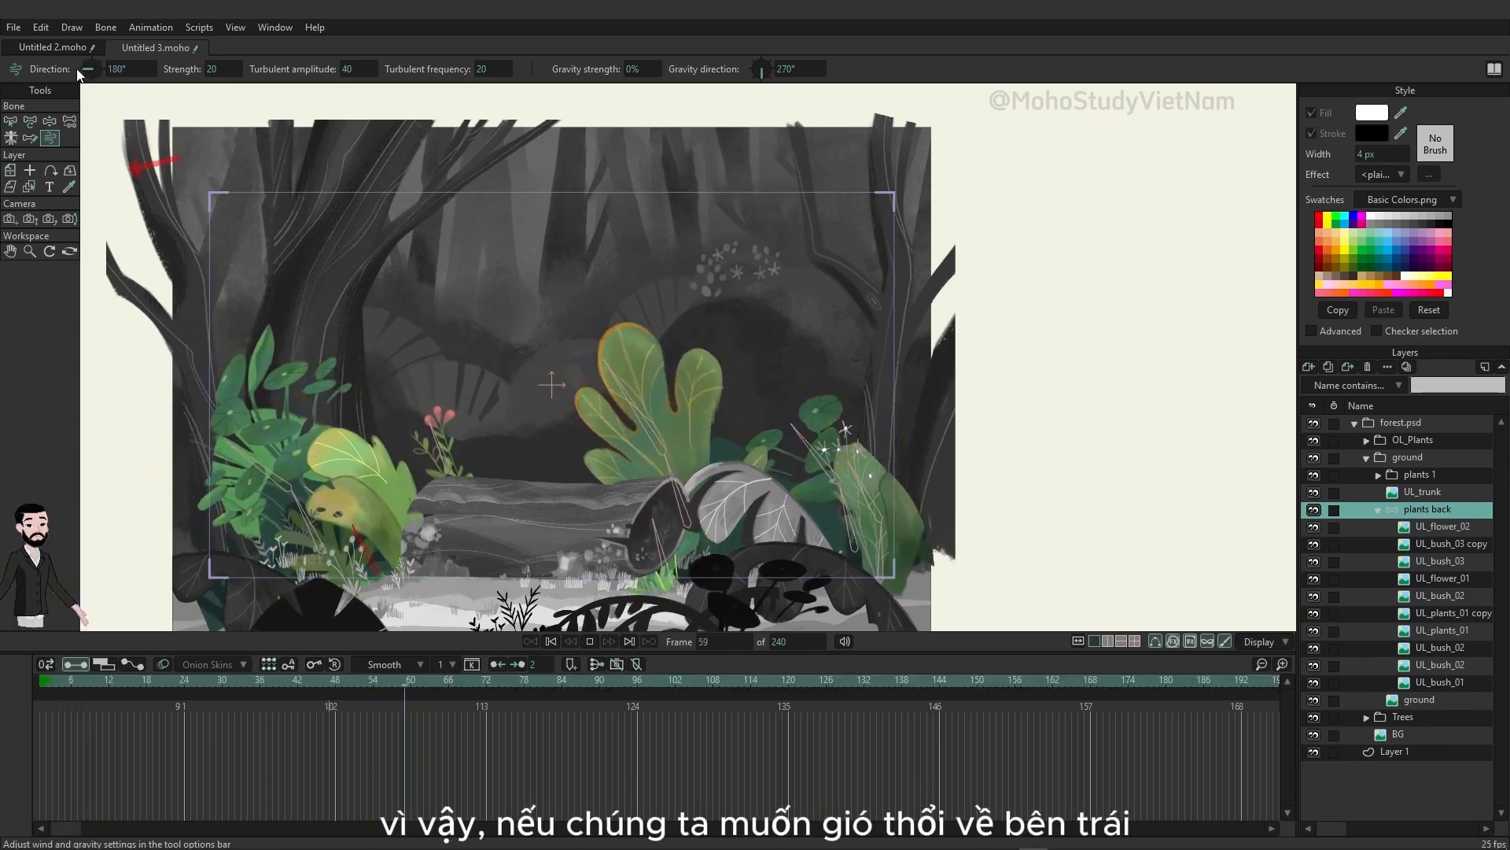
left_click_drag(79, 74, 148, 78)
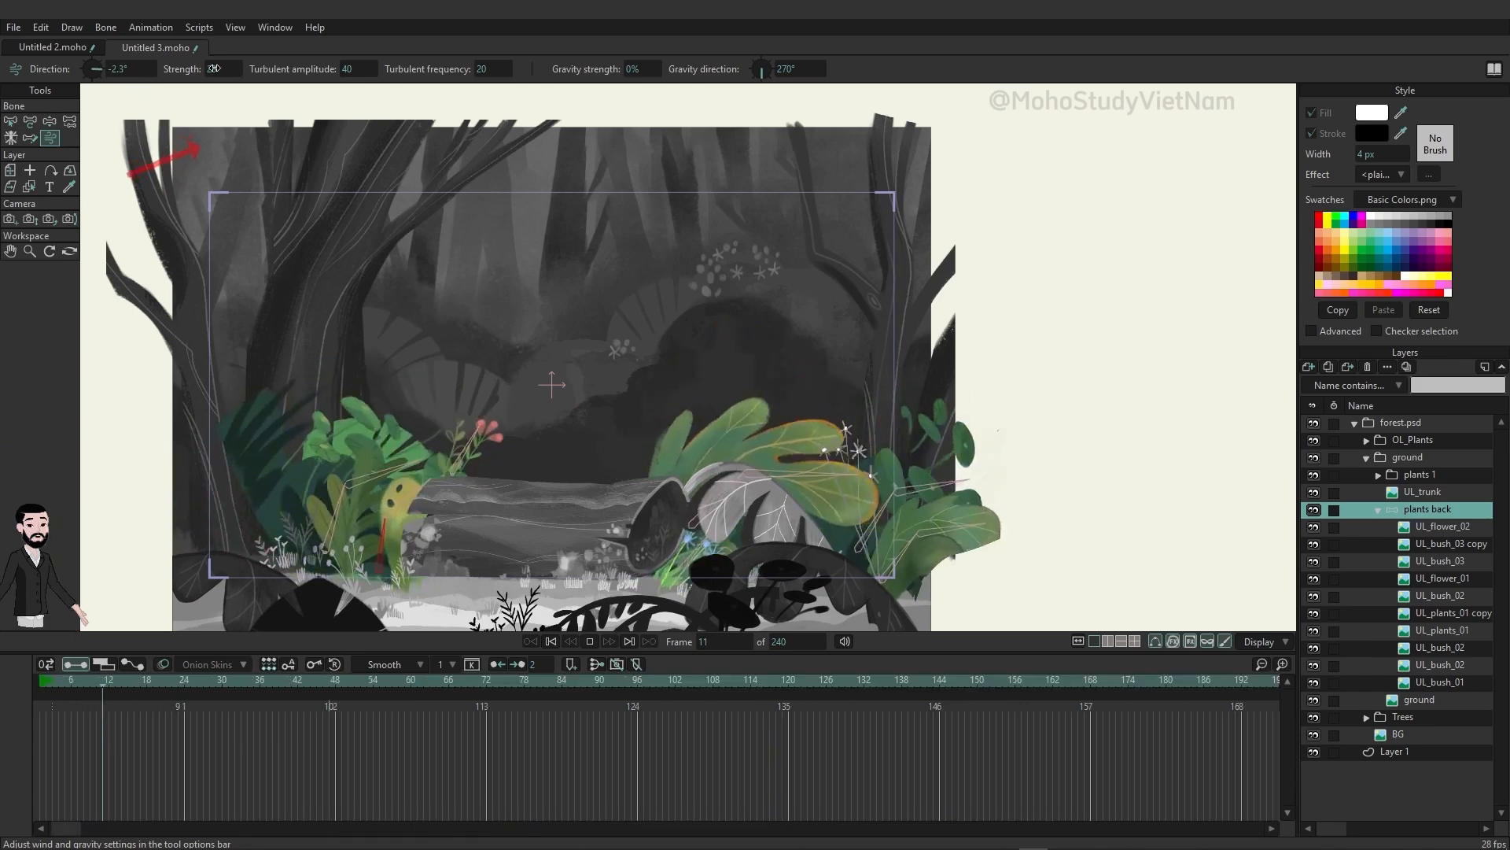
left_click_drag(220, 71, 135, 79)
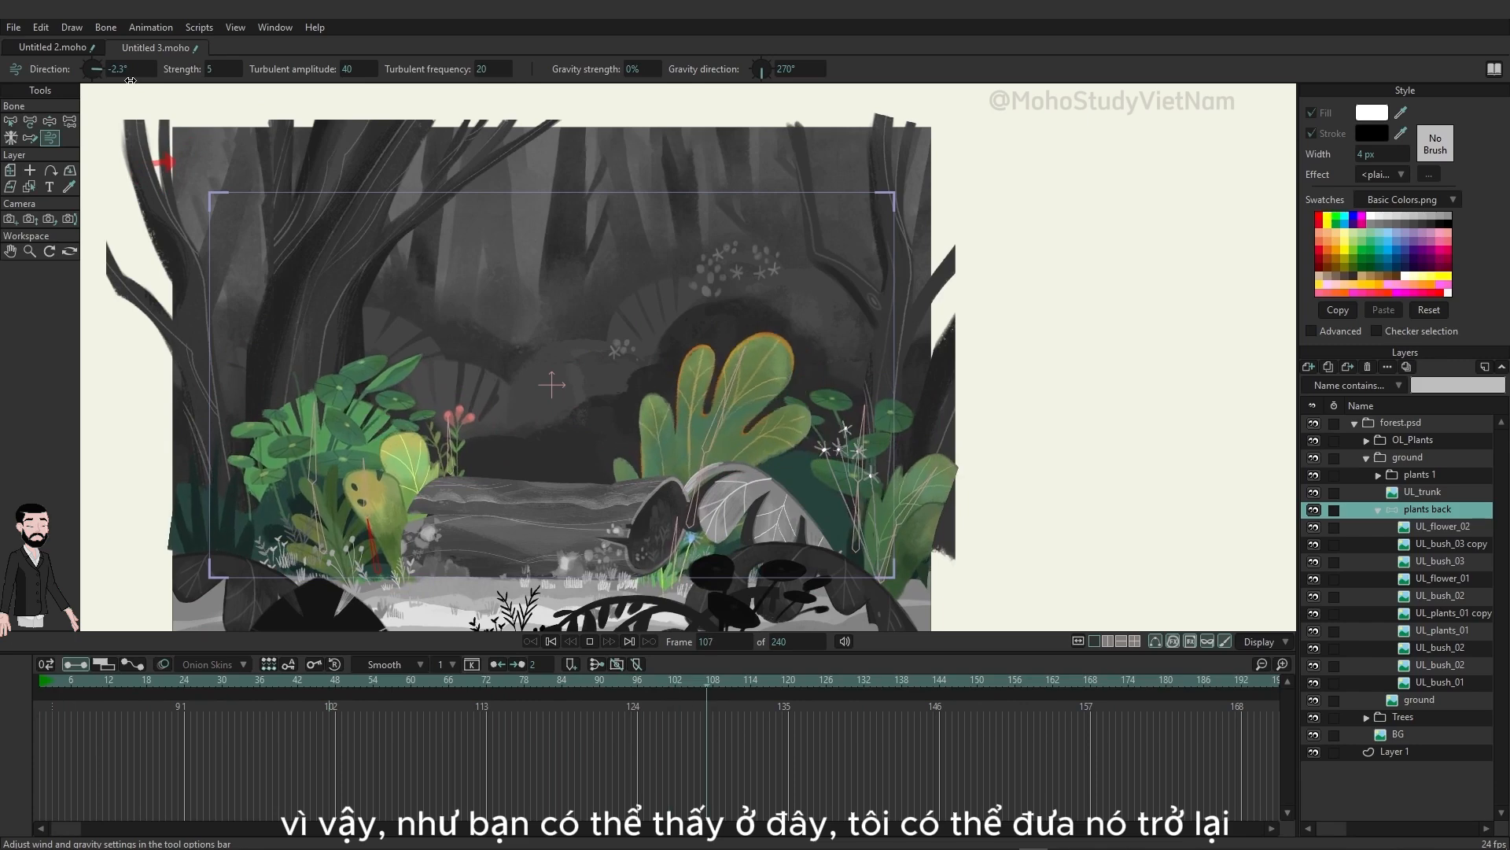
mouse_move(147, 79)
left_mouse_down()
mouse_move(356, 59)
mouse_move(140, 74)
left_mouse_up()
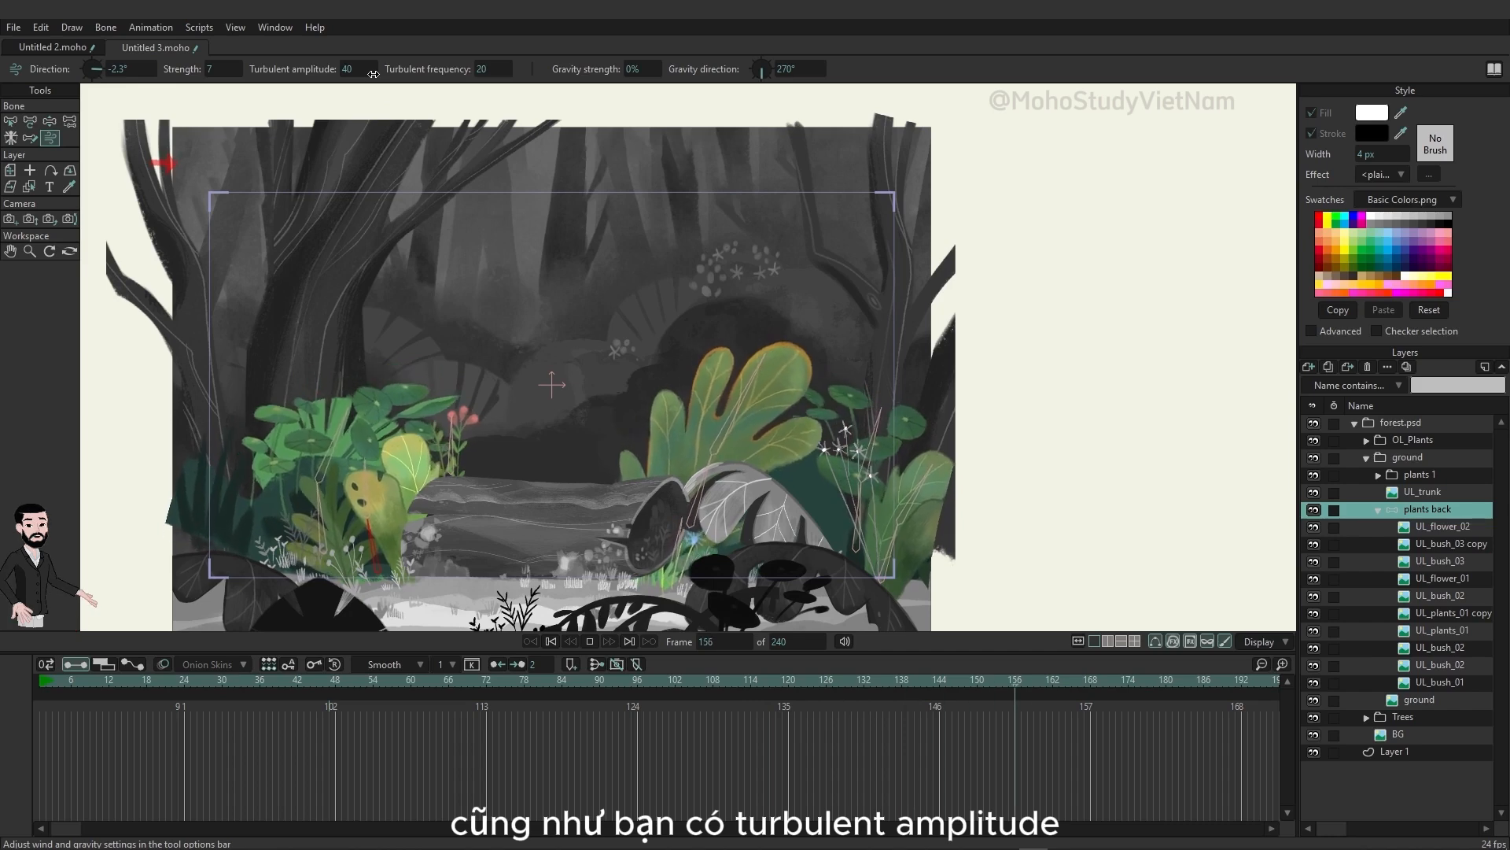
Step: Set the turbulent amplitude to 43, the turbulent frequency to 60 and the gravity strength to 14%
mouse_move(379, 70)
left_mouse_down()
mouse_move(669, 78)
mouse_move(389, 73)
left_mouse_up()
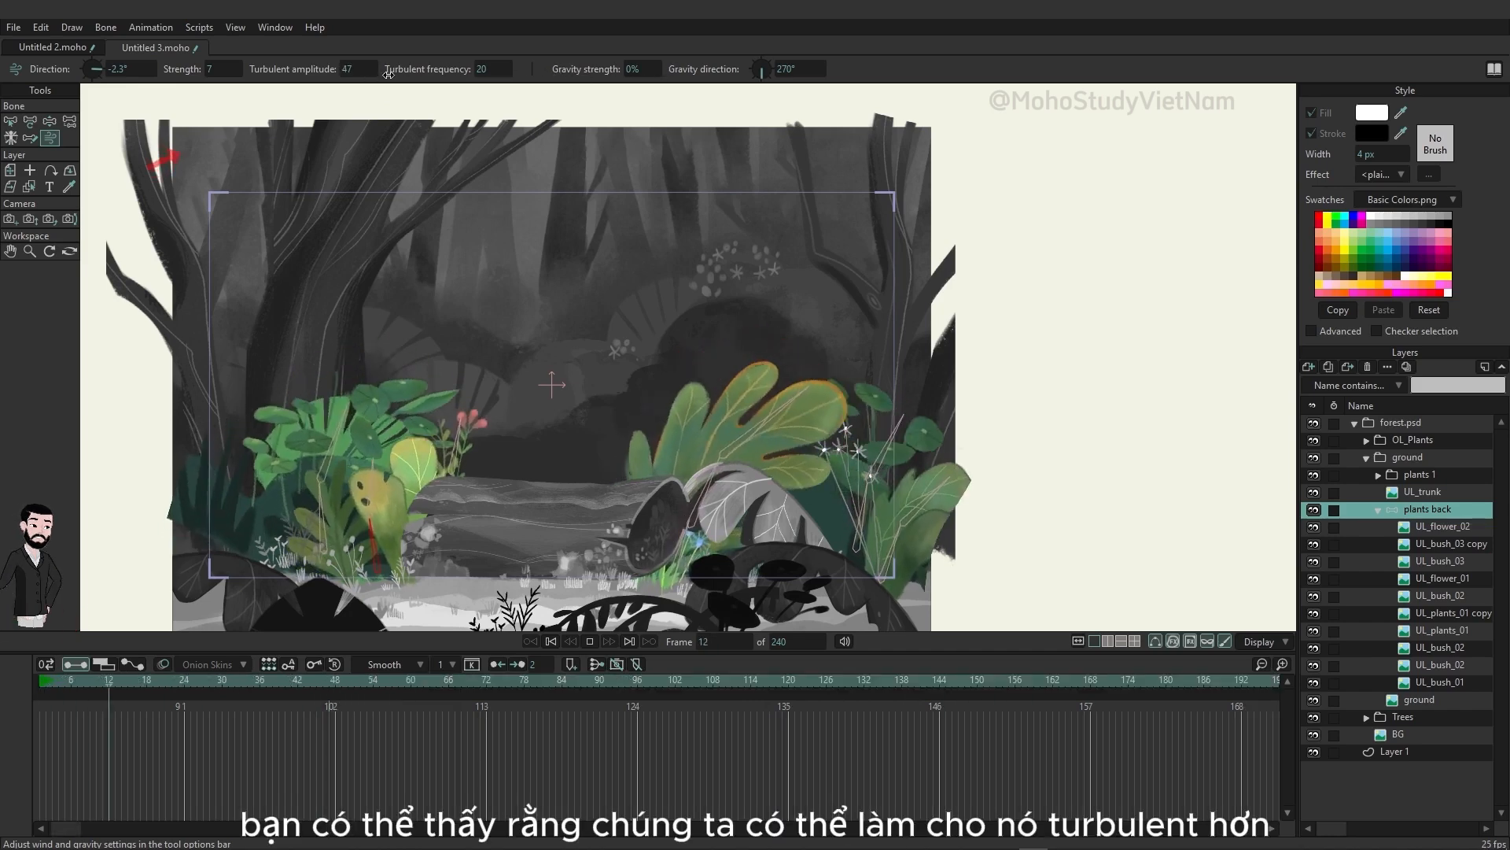
left_click_drag(481, 70, 797, 82)
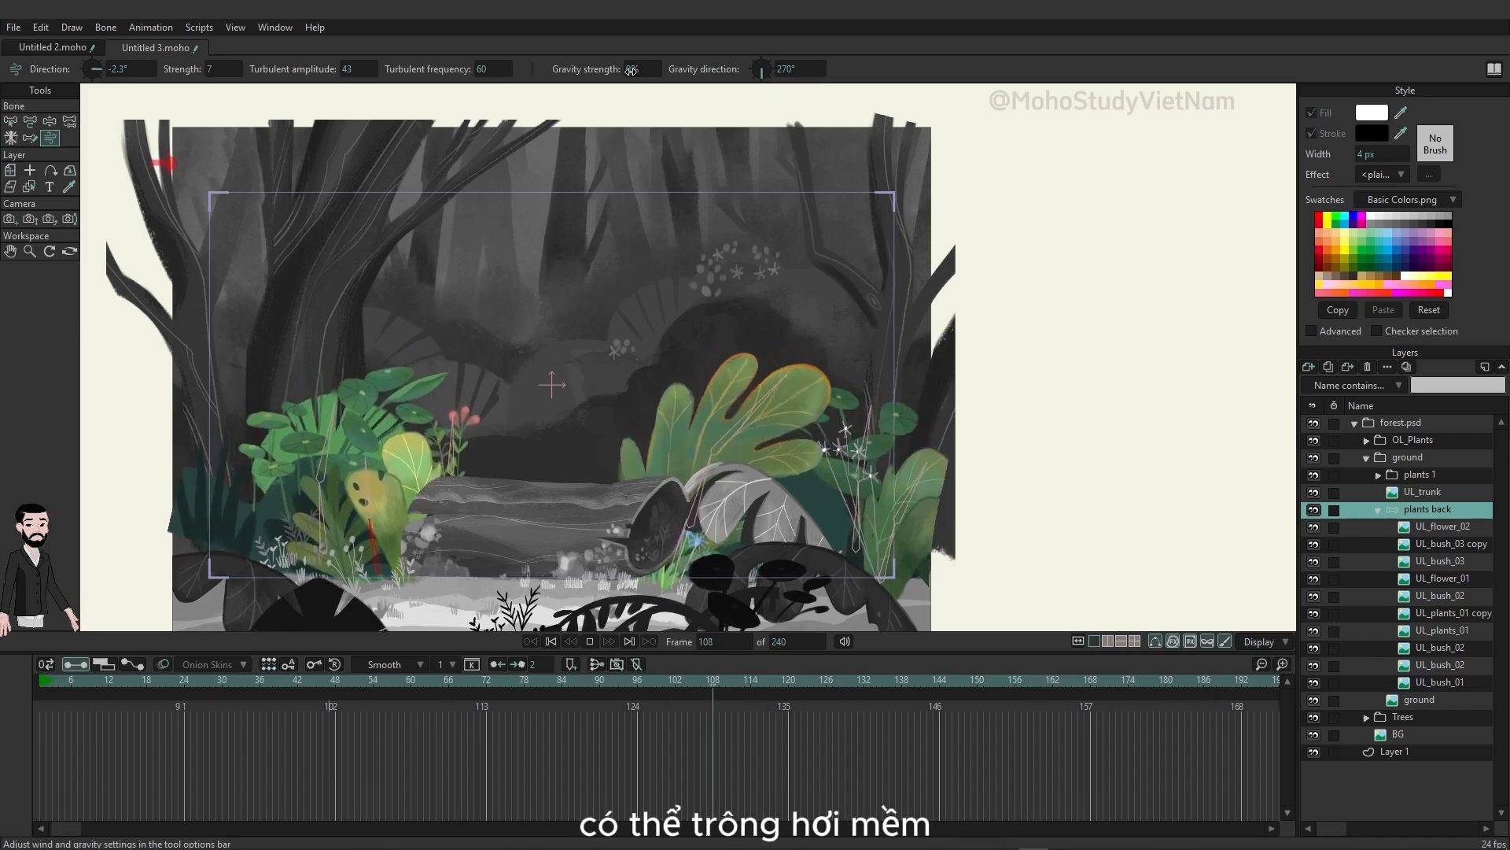
left_click_drag(663, 73, 731, 73)
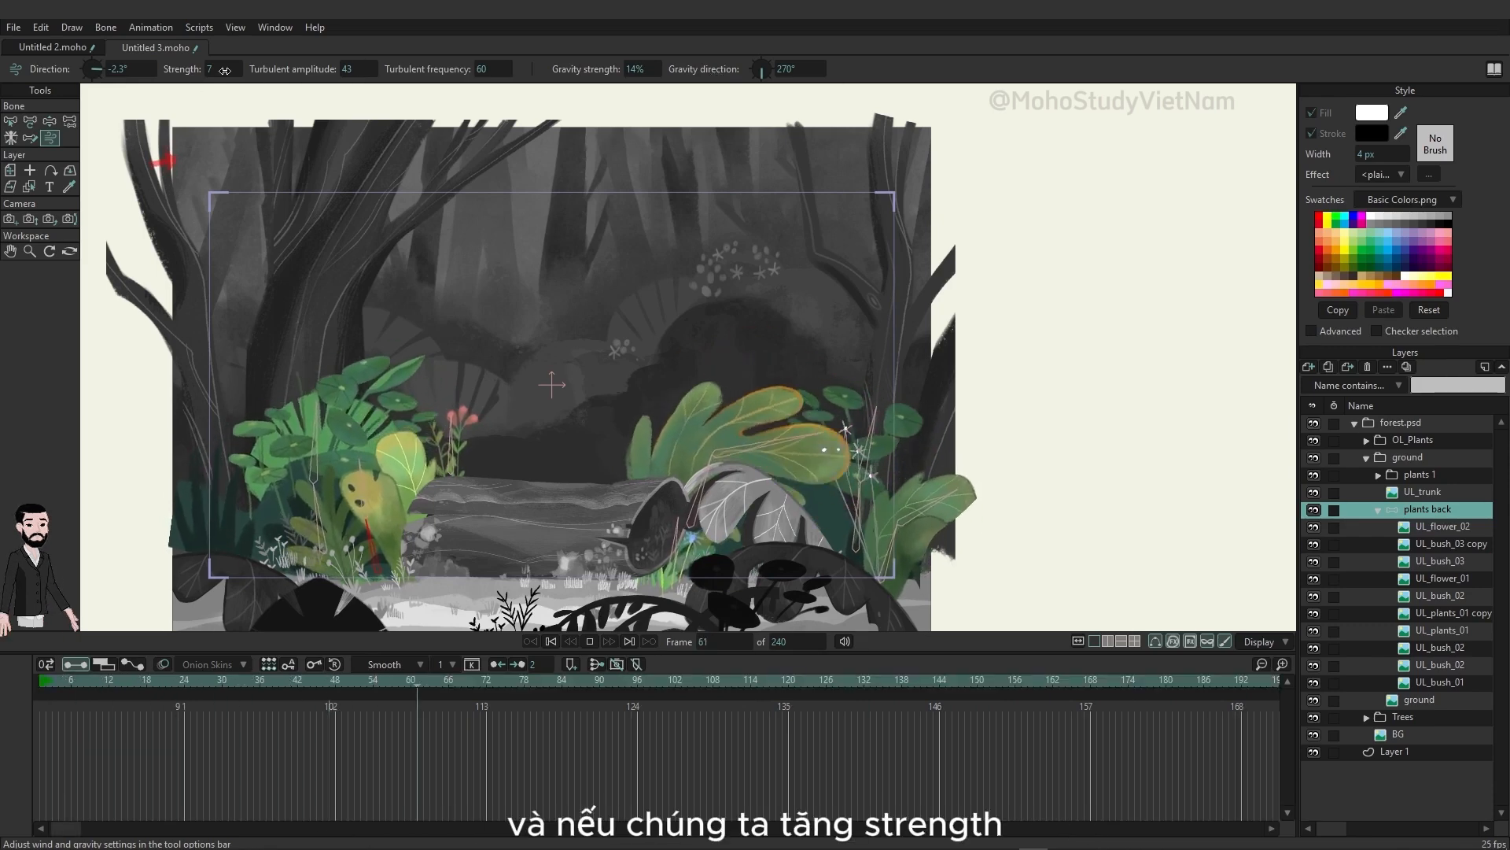
Step: Try a wind strength of 23, and settle on gravity direction 268.8°, wind strength 6 and gravity strength 4%
left_click_drag(221, 69, 323, 59)
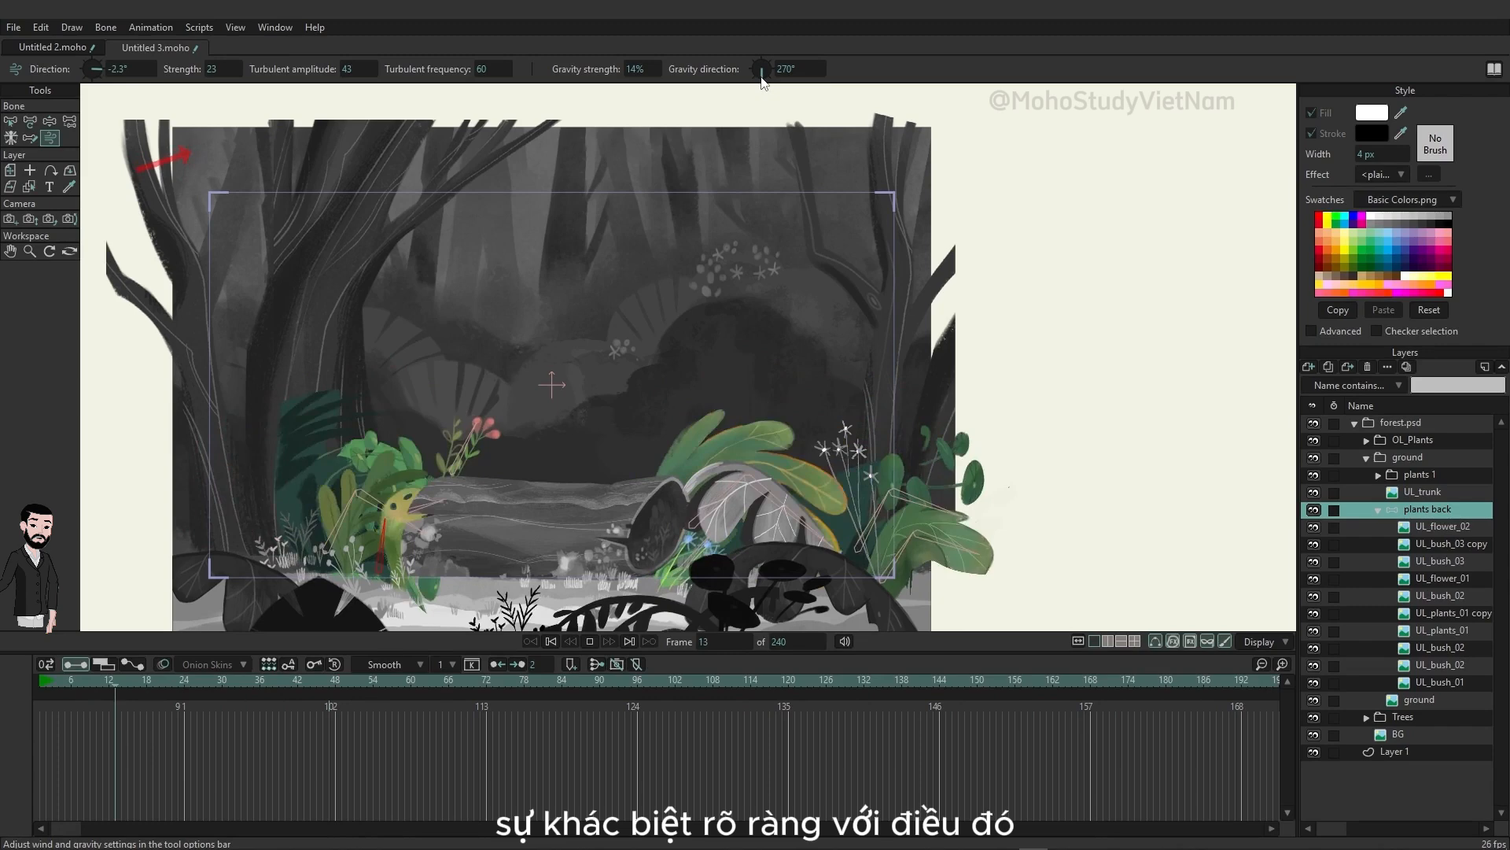
left_click_drag(762, 77, 776, 27)
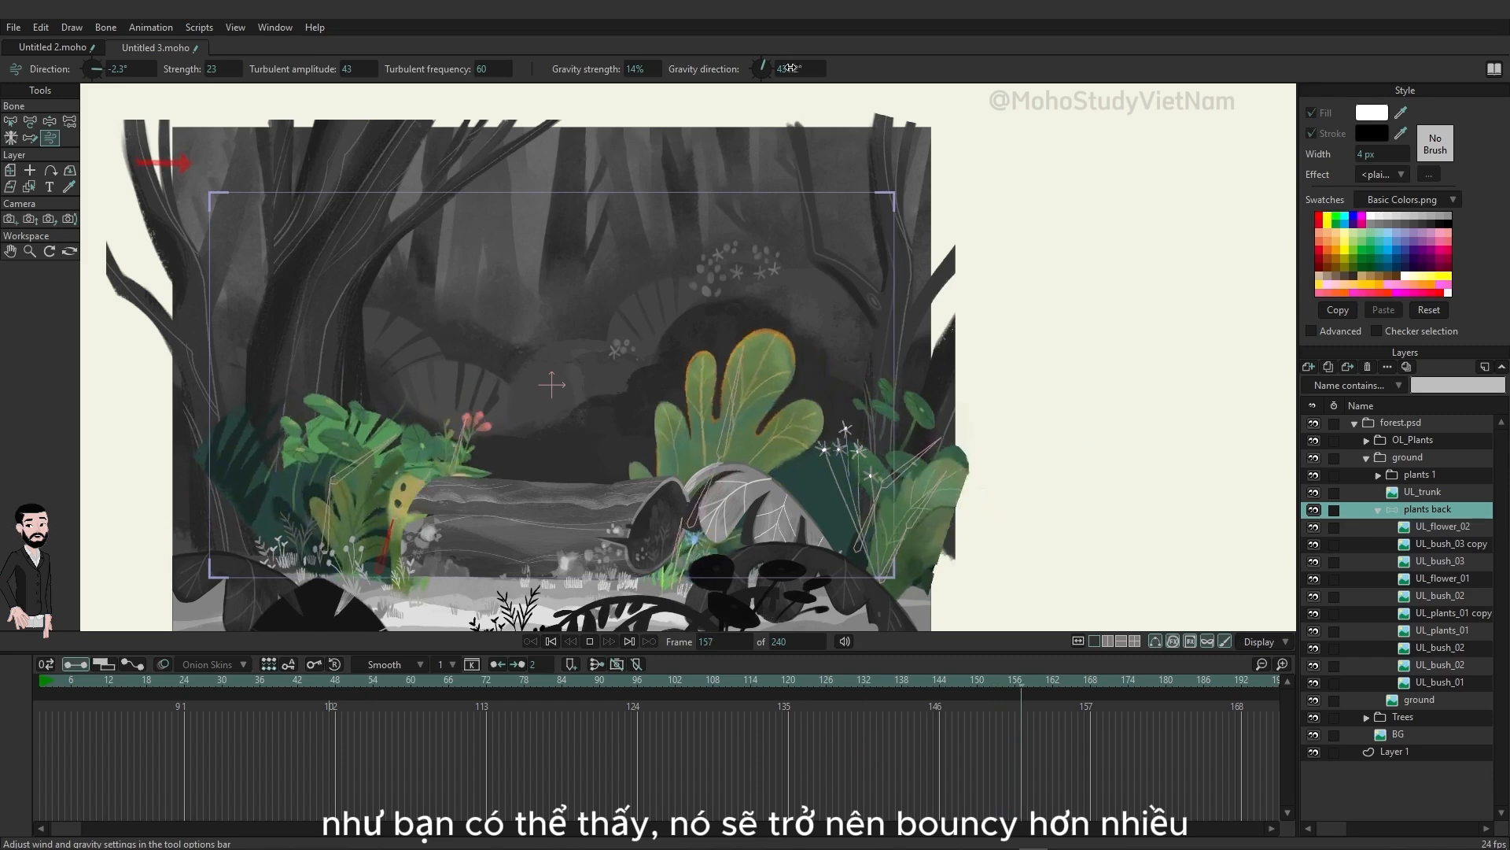
left_click_drag(768, 70, 759, 108)
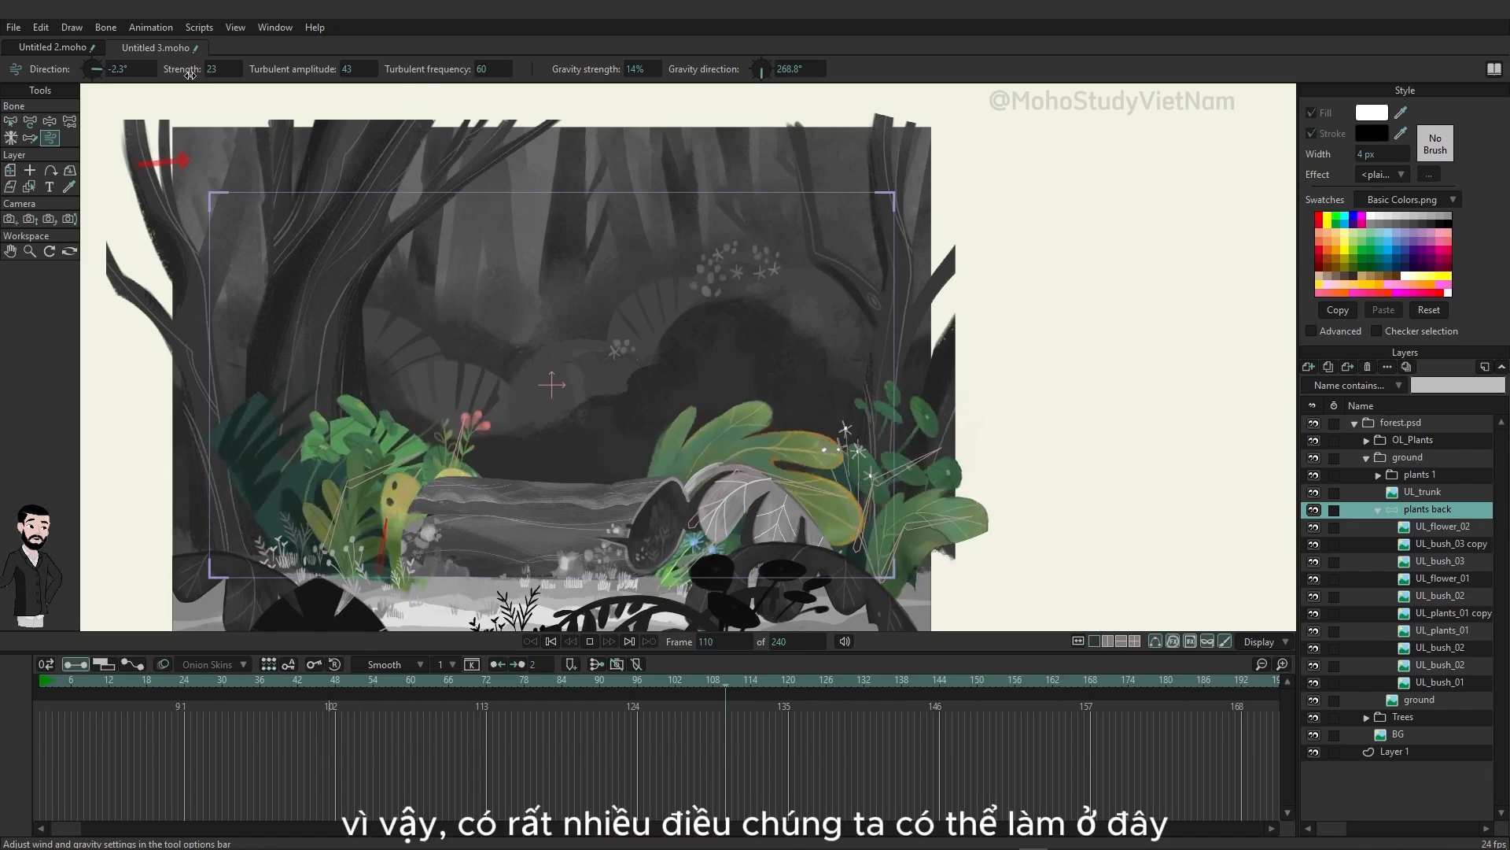
left_click_drag(191, 69, 124, 71)
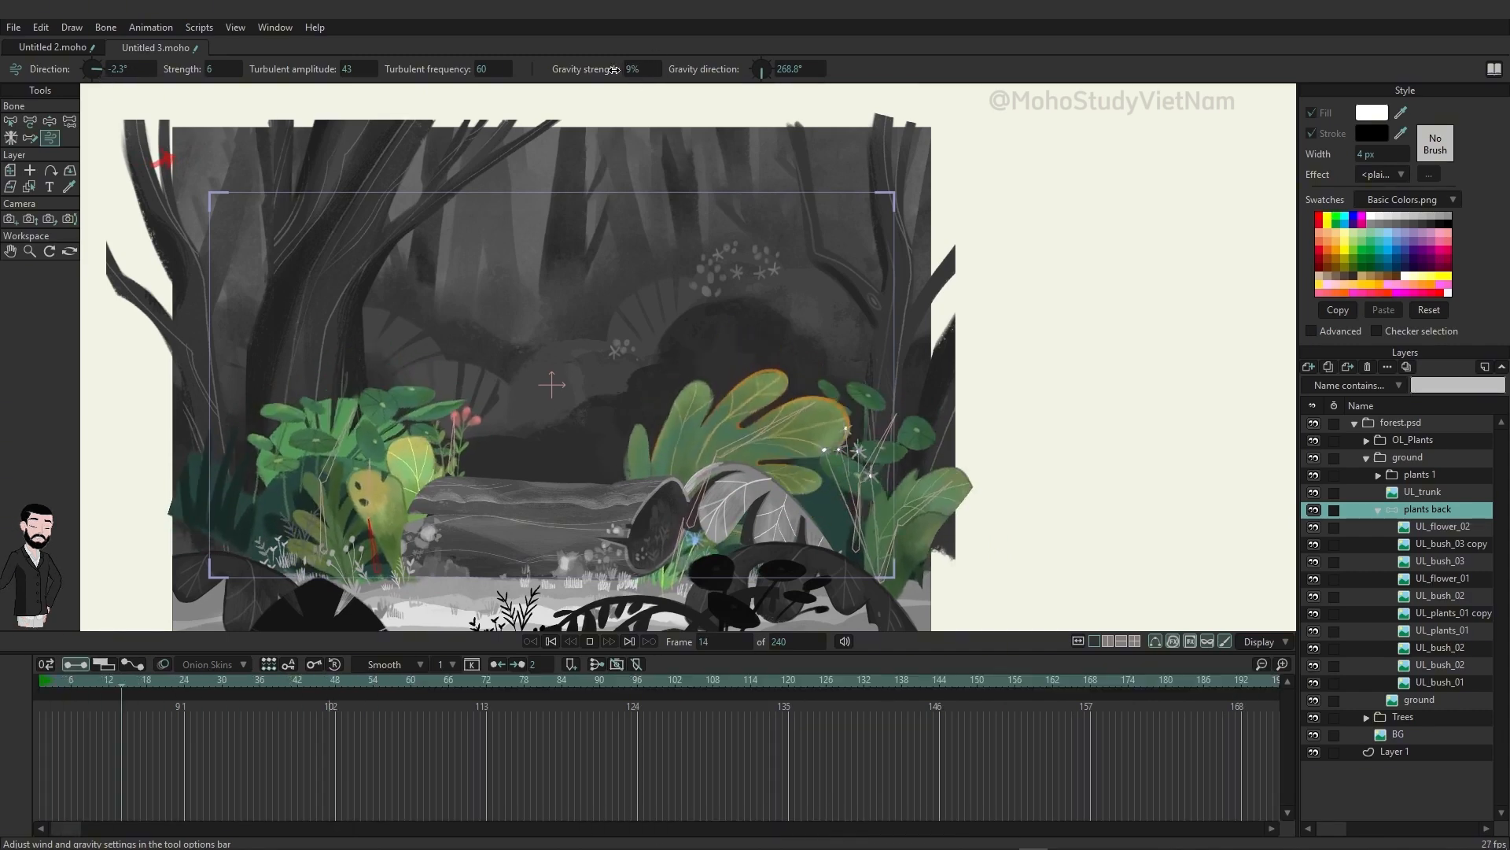
left_click_drag(612, 70, 599, 71)
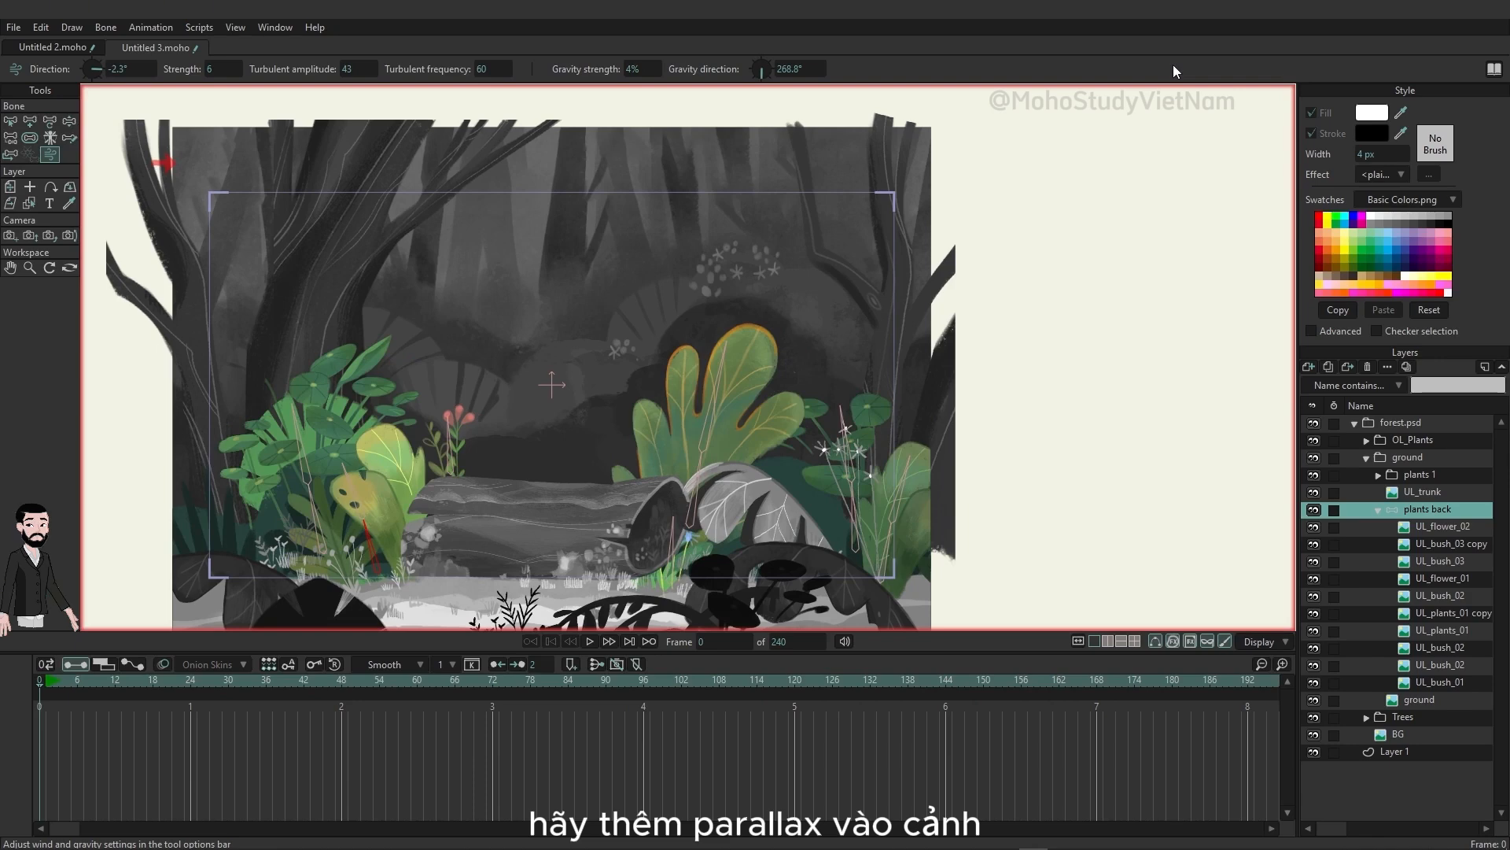
Step: Turn off the fading of unselected layers and select the forest.psd group
left_click(1282, 641)
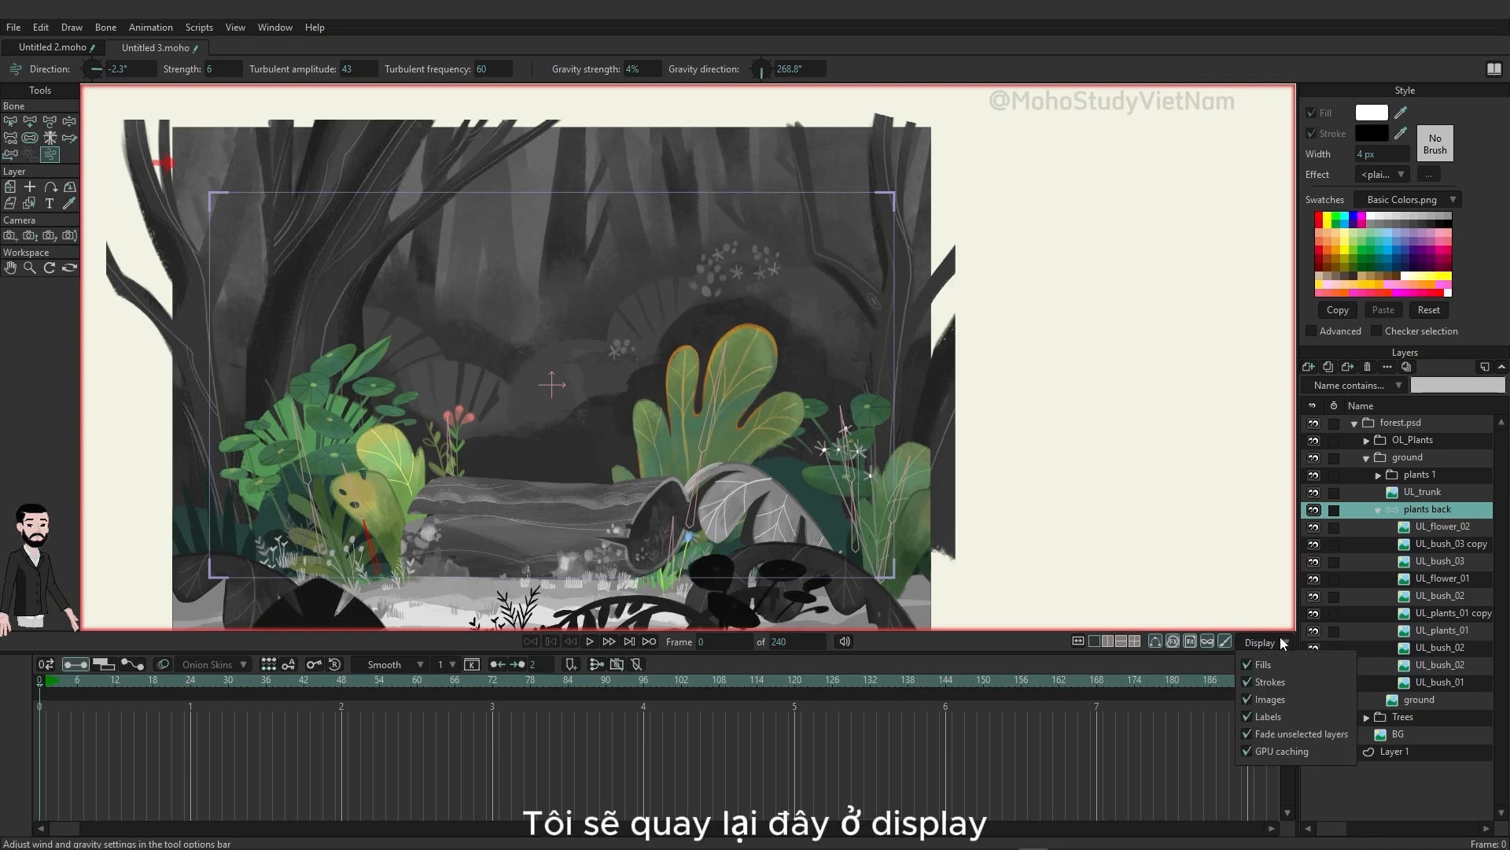
left_click(1251, 734)
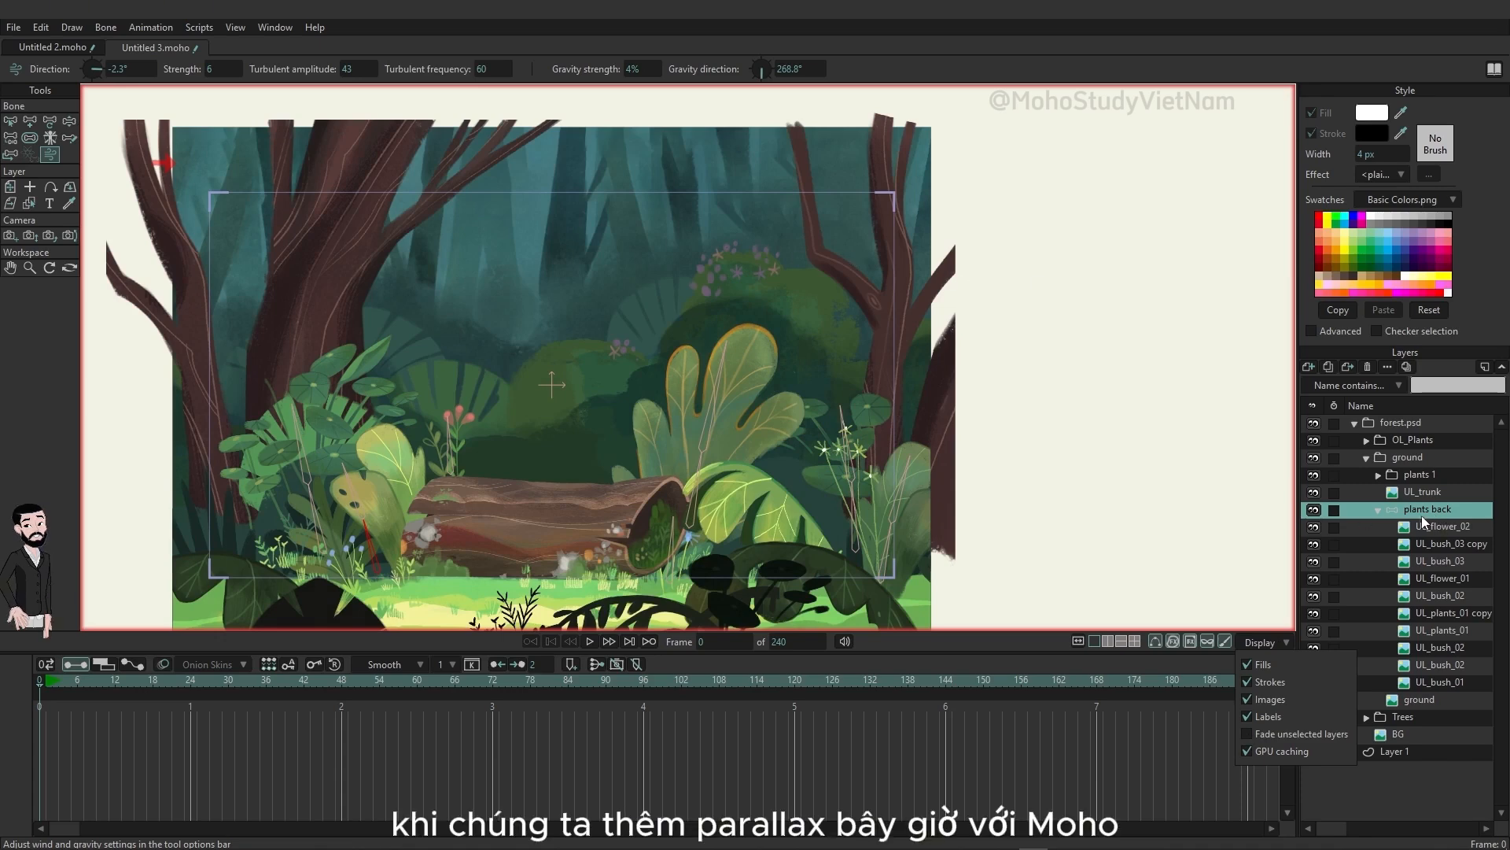
left_click(1408, 426)
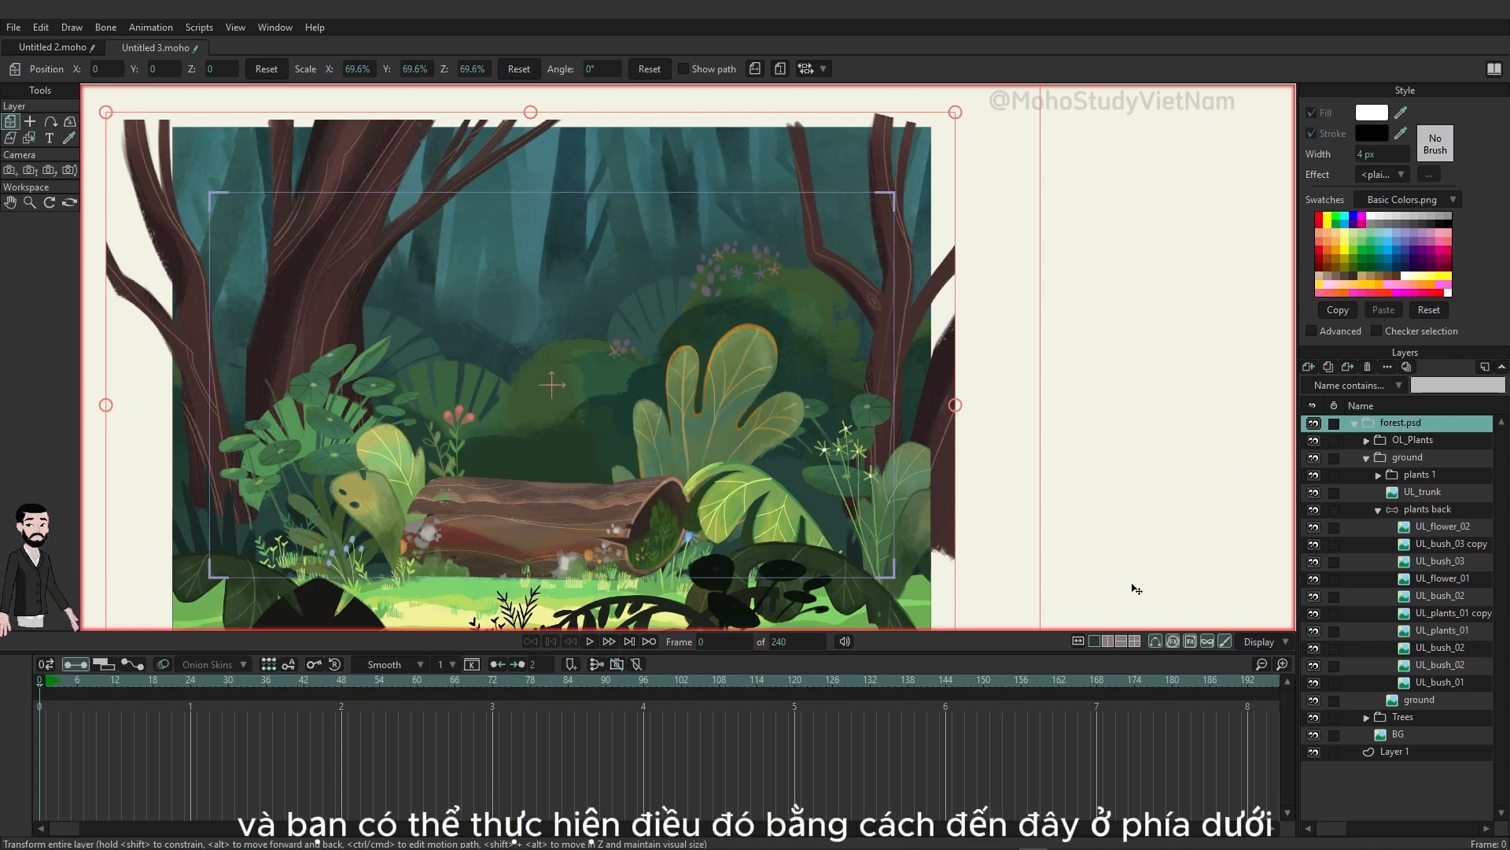
Step: Split the workspace into two side-by-side views and orbit the second one to see the scene's layers at an angle in 3D
left_click(1108, 641)
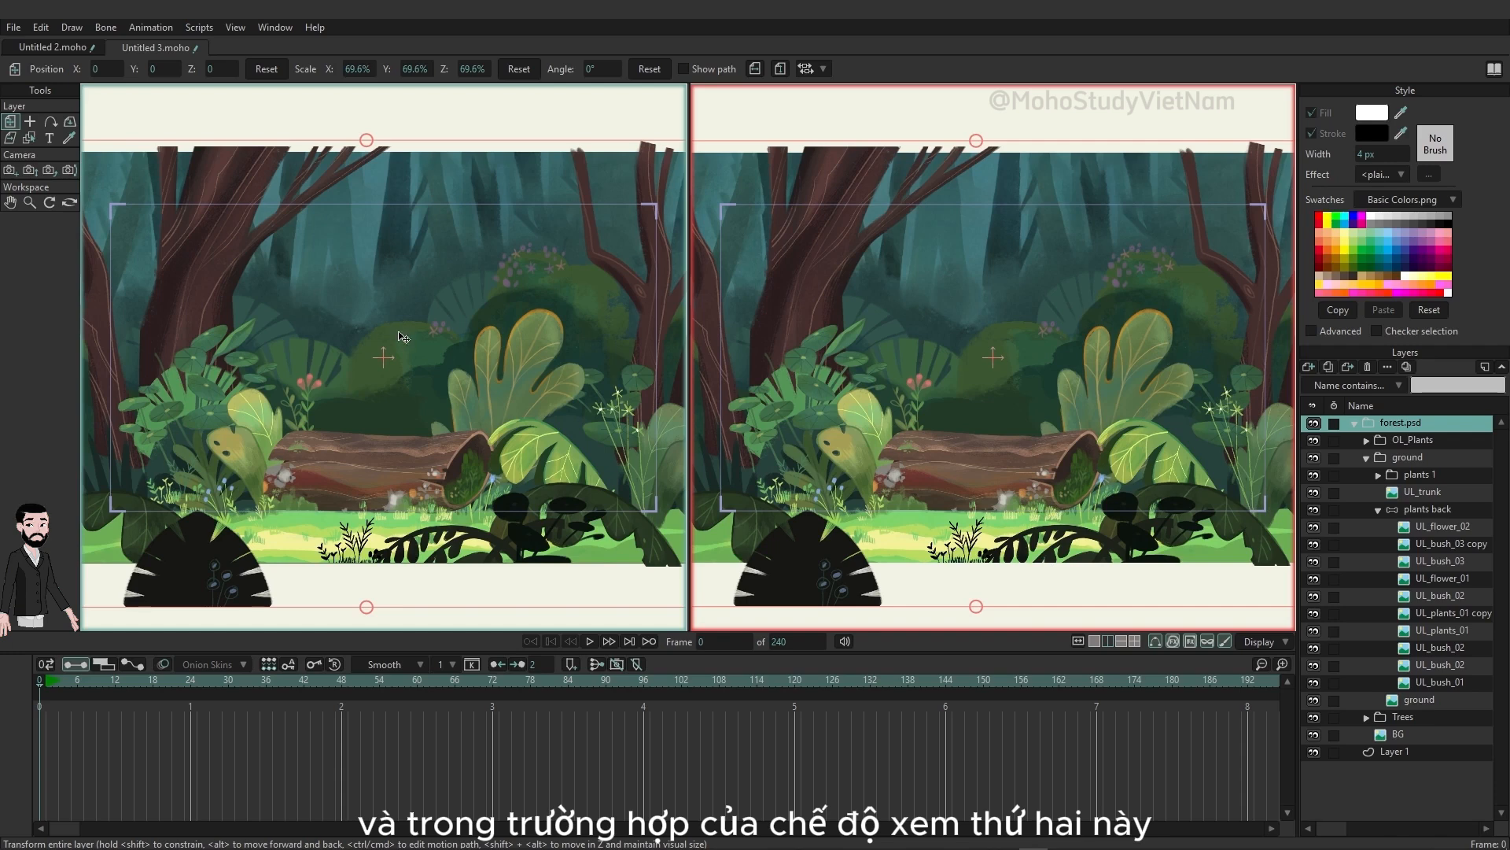
left_click(70, 203)
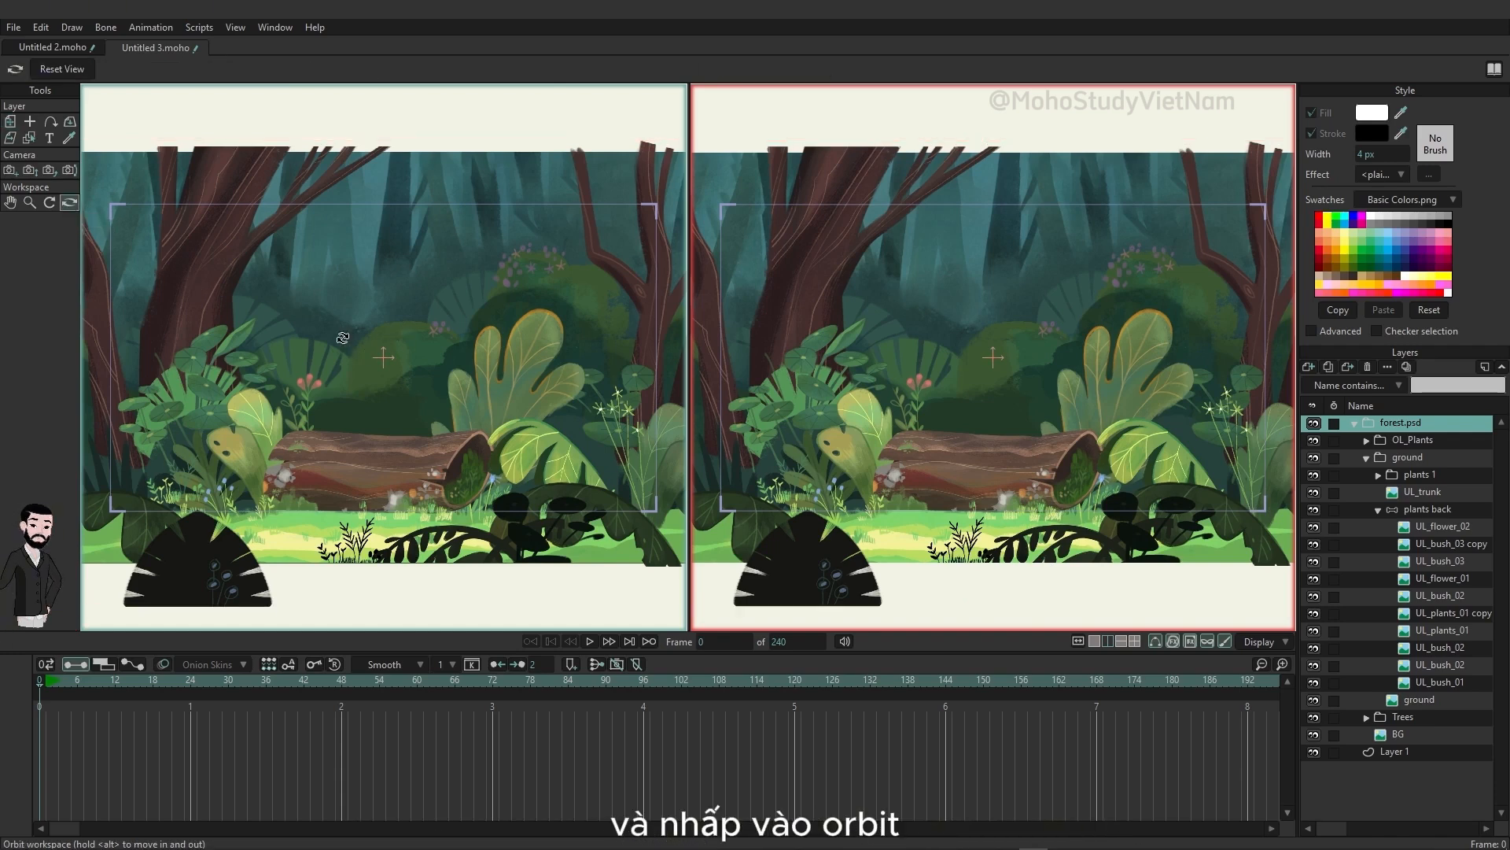
left_click_drag(1028, 425, 812, 386)
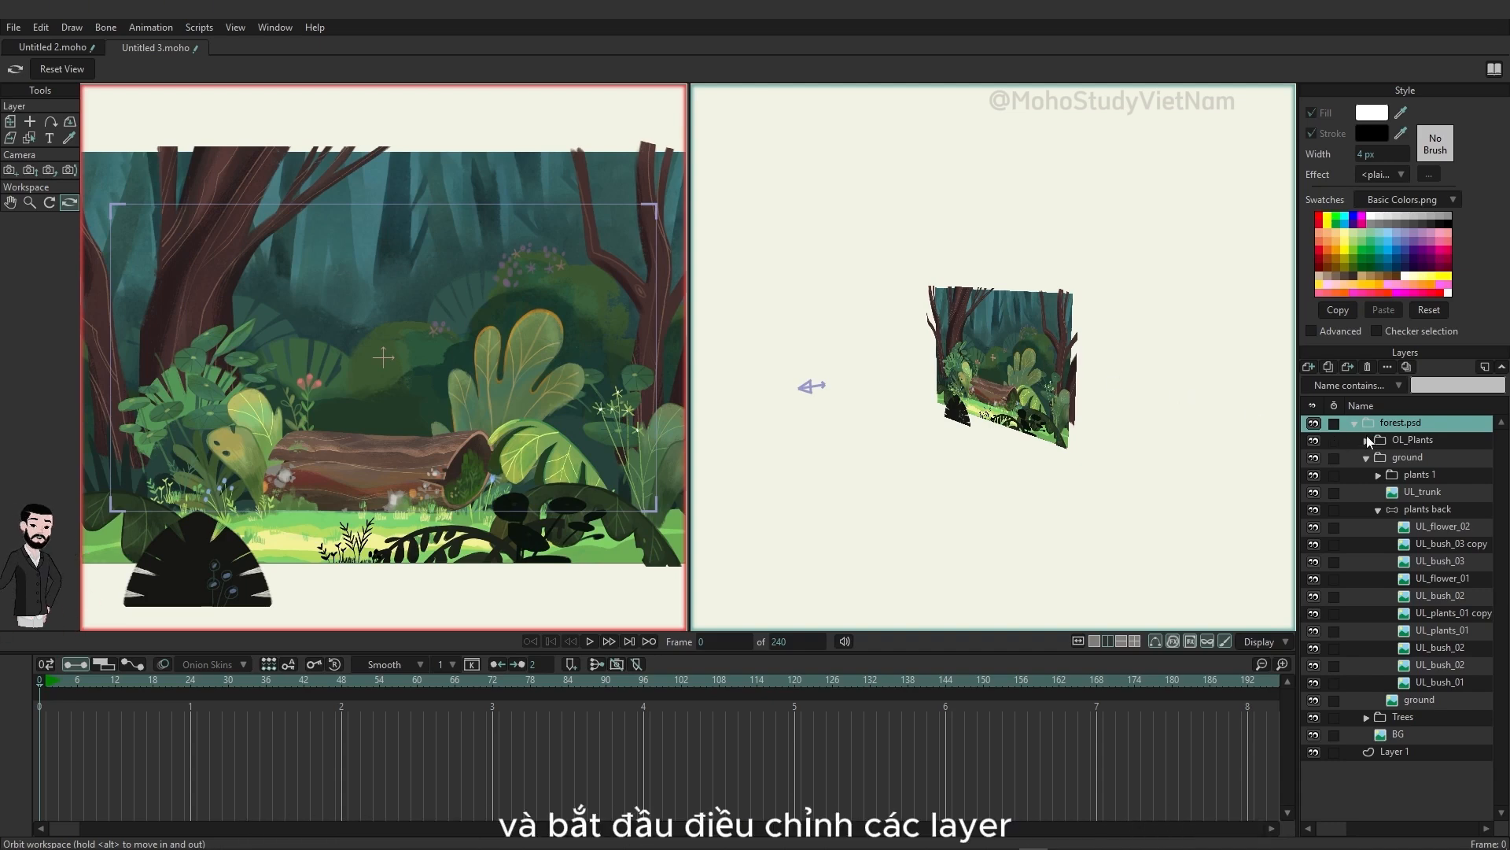
Step: Collapse the ground group and select the OL_Plants group with the Transform Layer tool
left_click(1367, 457)
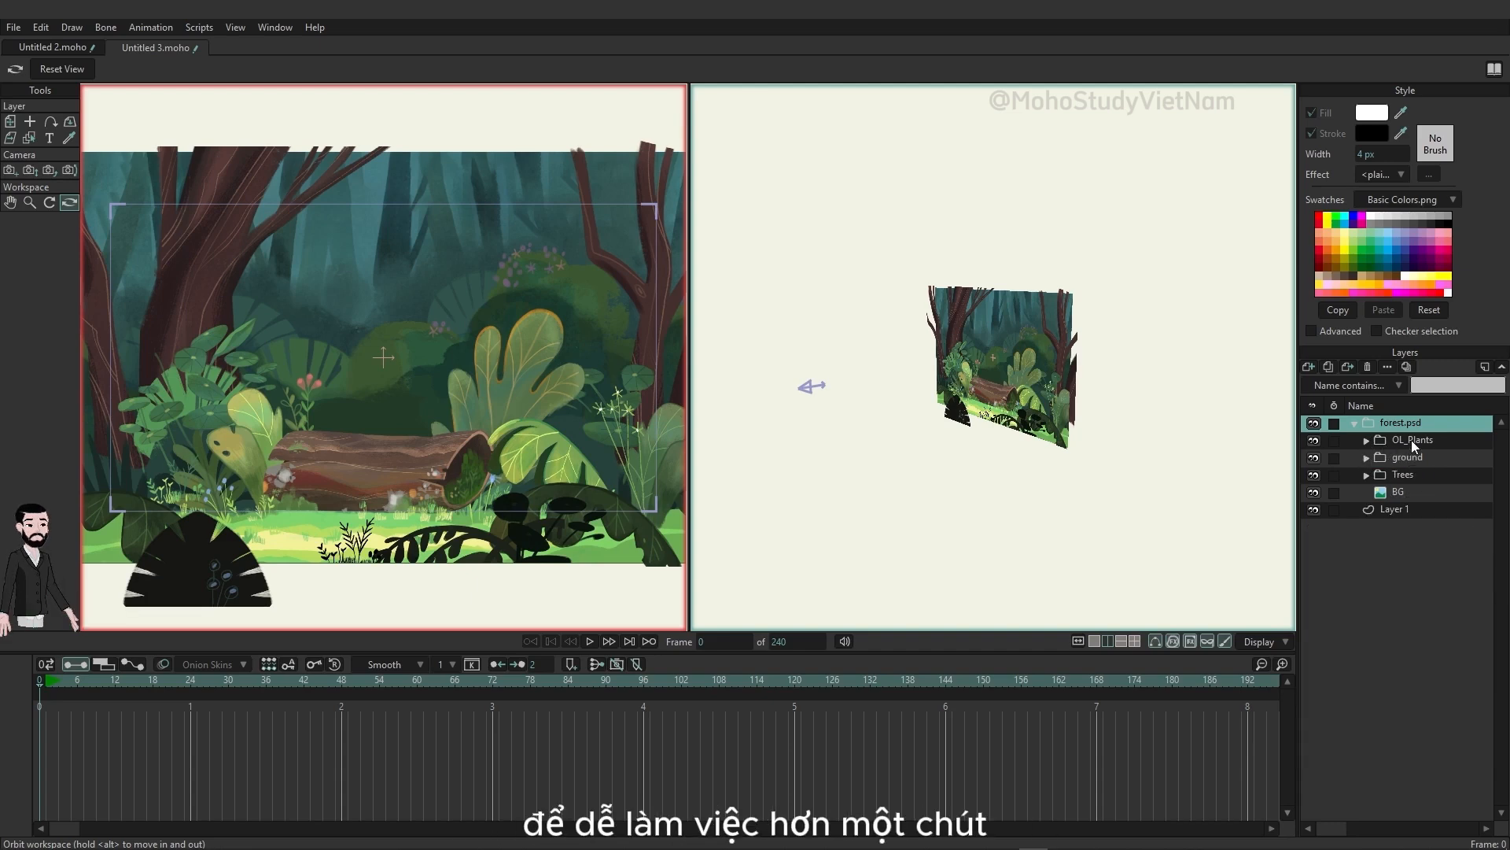
left_click(1366, 440)
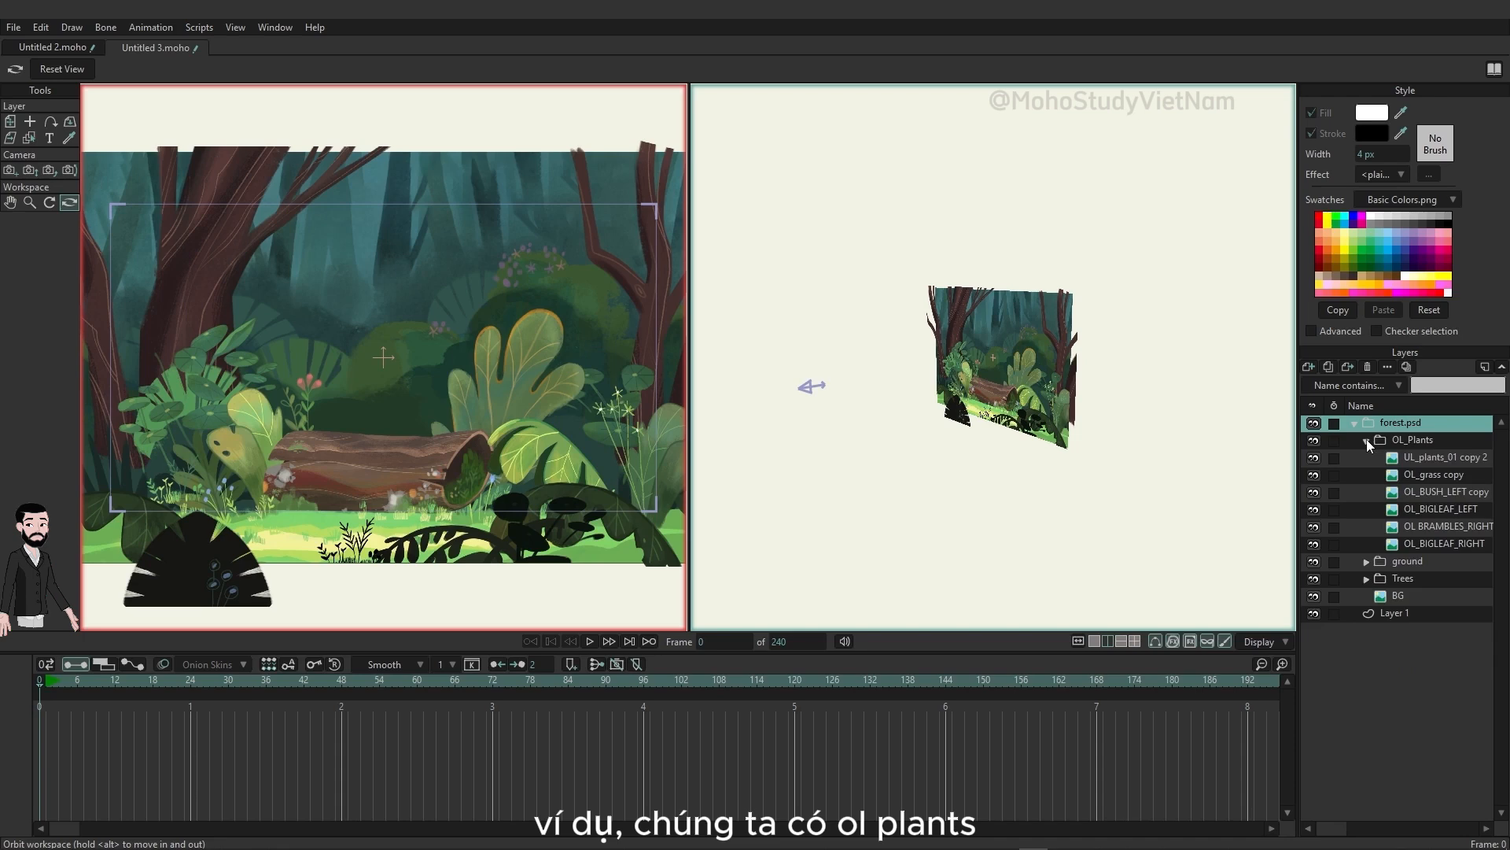
left_click(1367, 440)
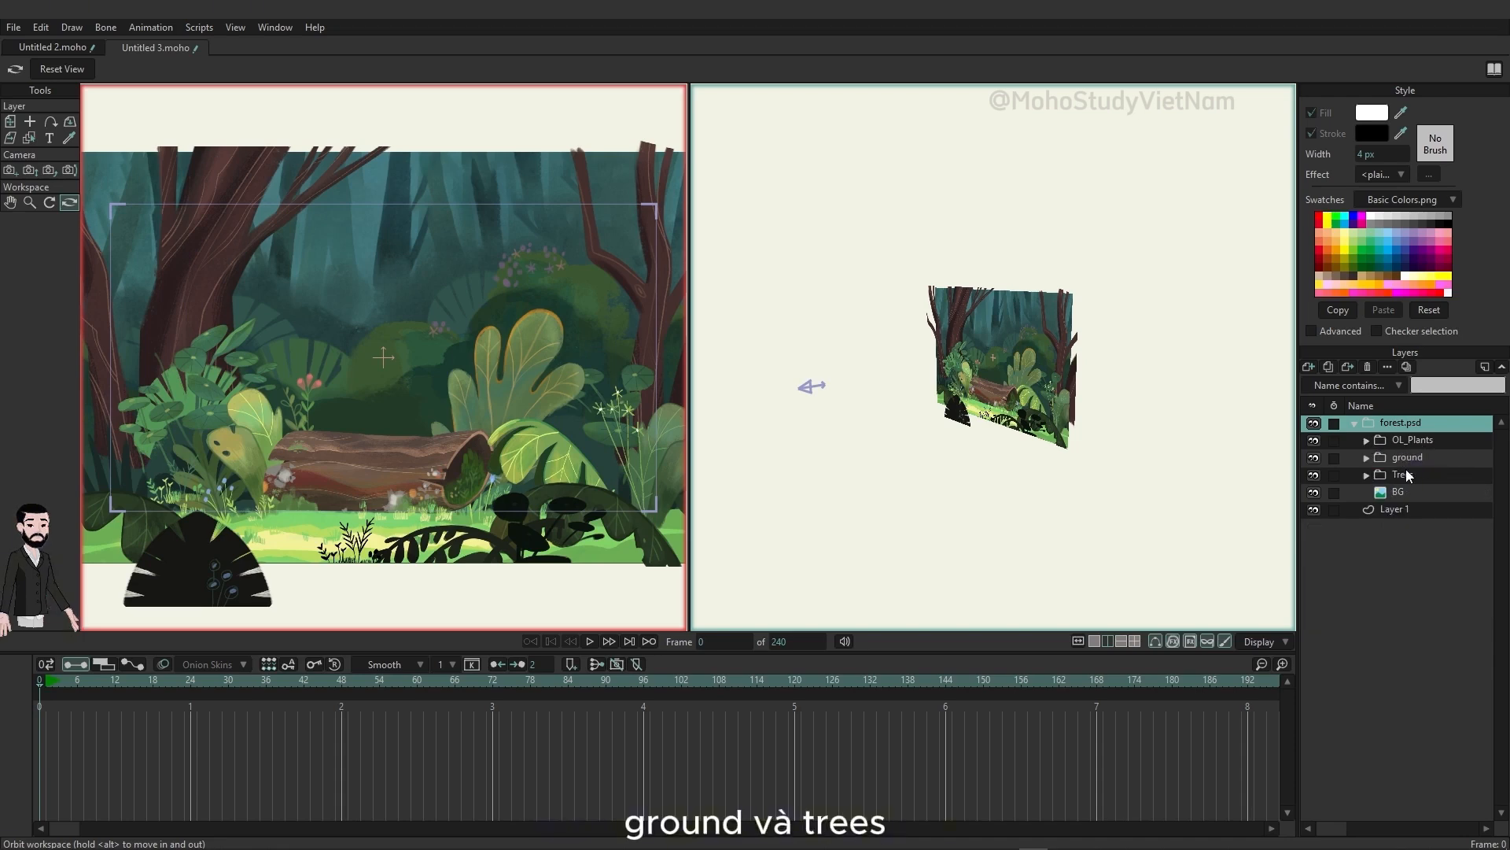
left_click(1422, 443)
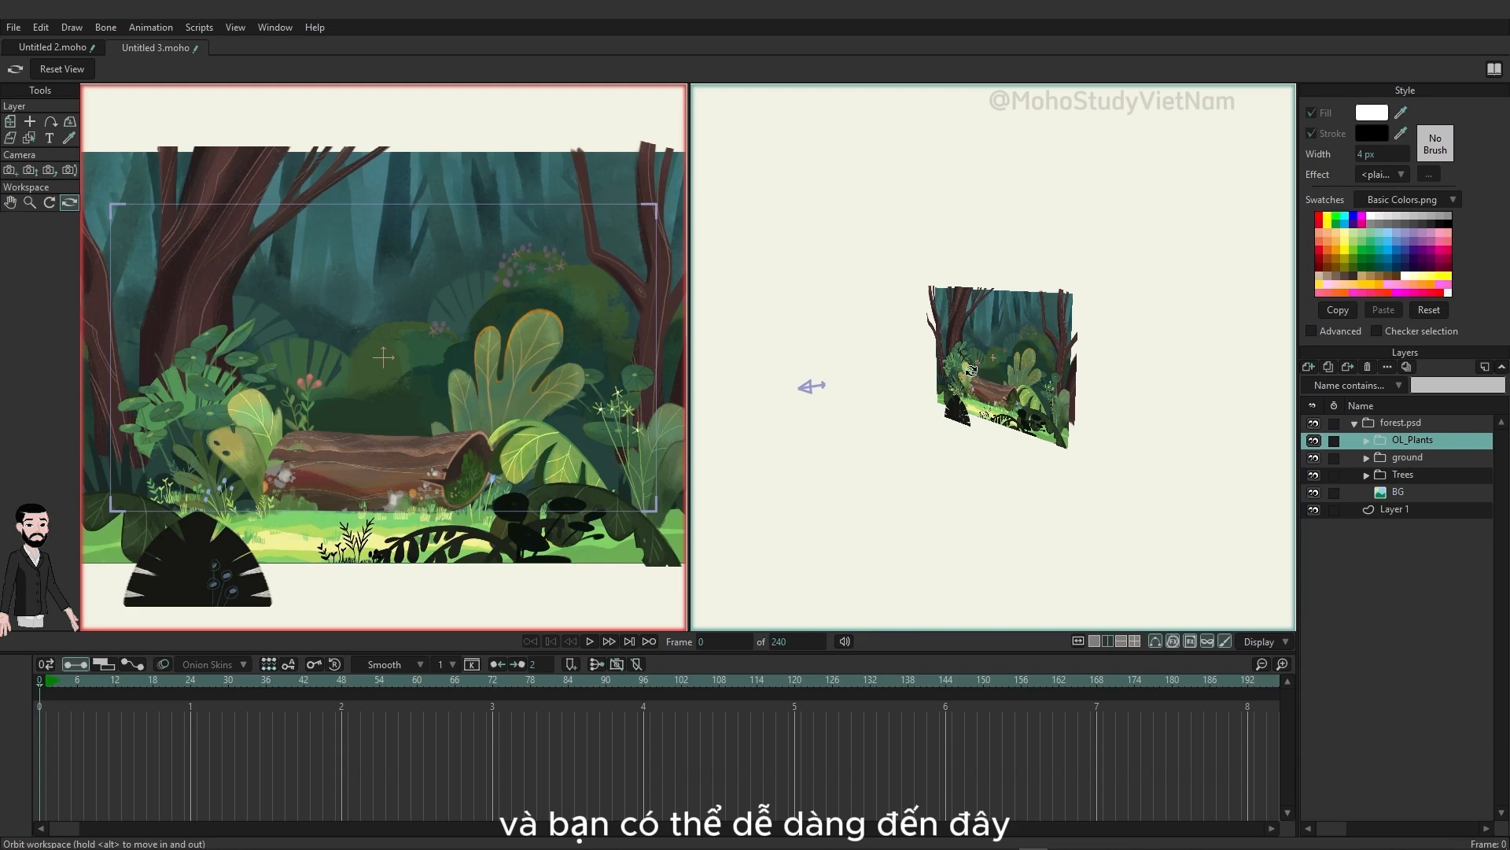
left_click(9, 122)
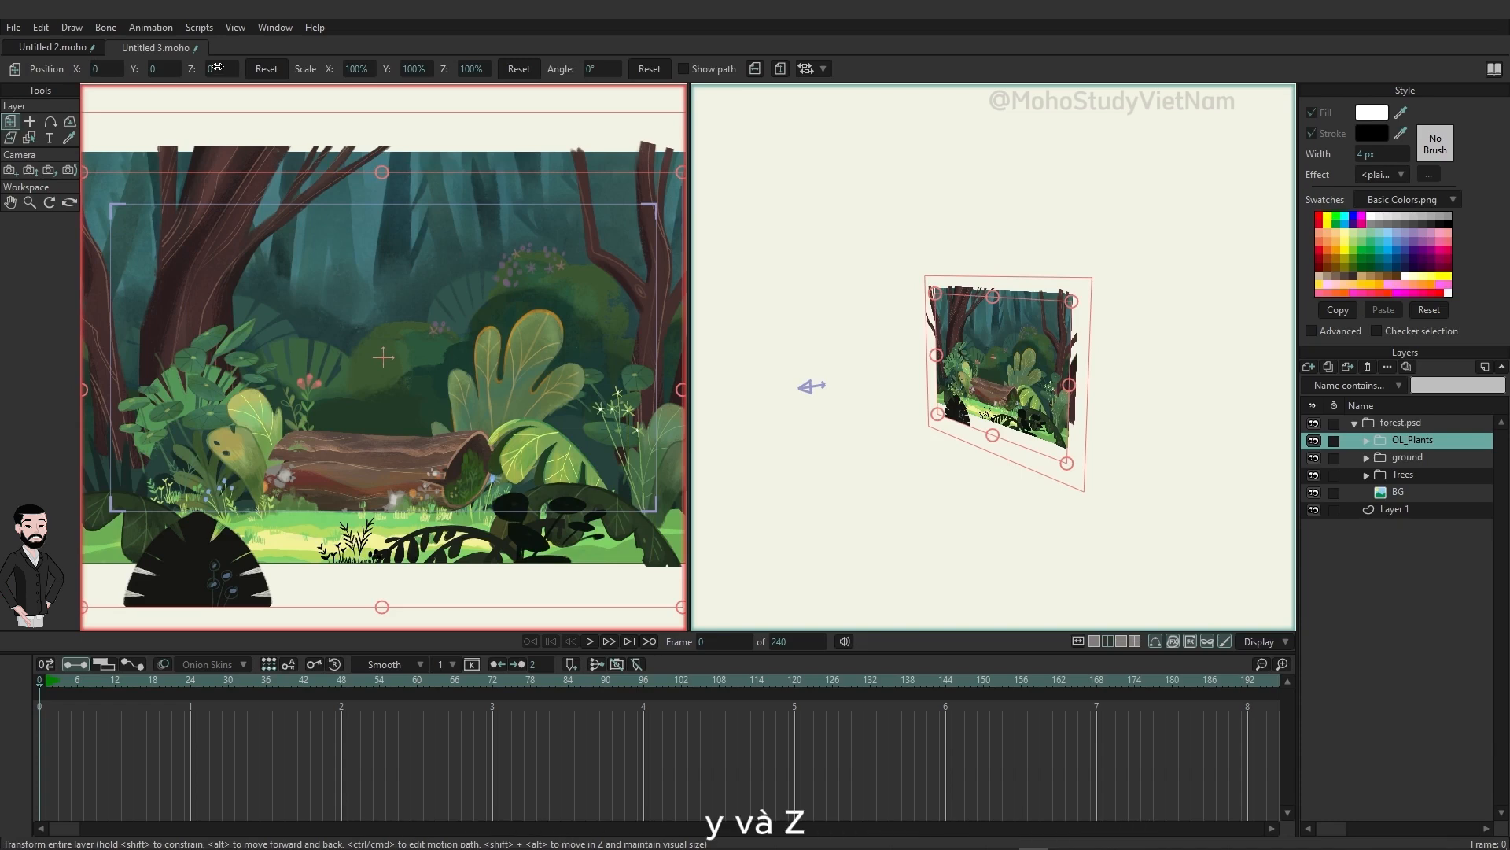
Step: Try Z 1.75 on OL_Plants, reset its position, and bring the group forward to Z 2.1238 while maintaining its visual size
left_click_drag(218, 68, 275, 88)
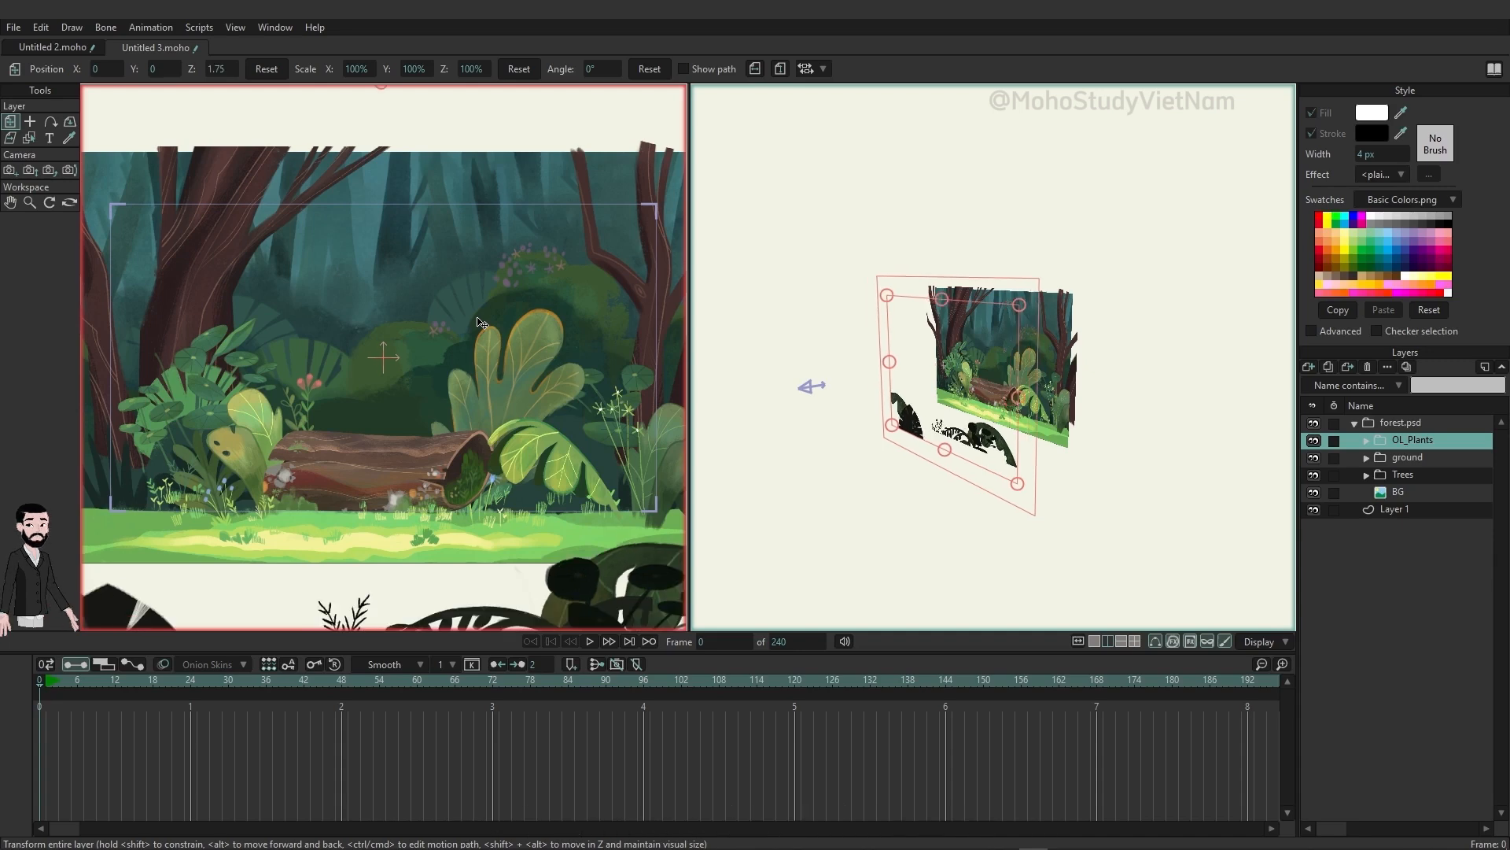
left_click(266, 69)
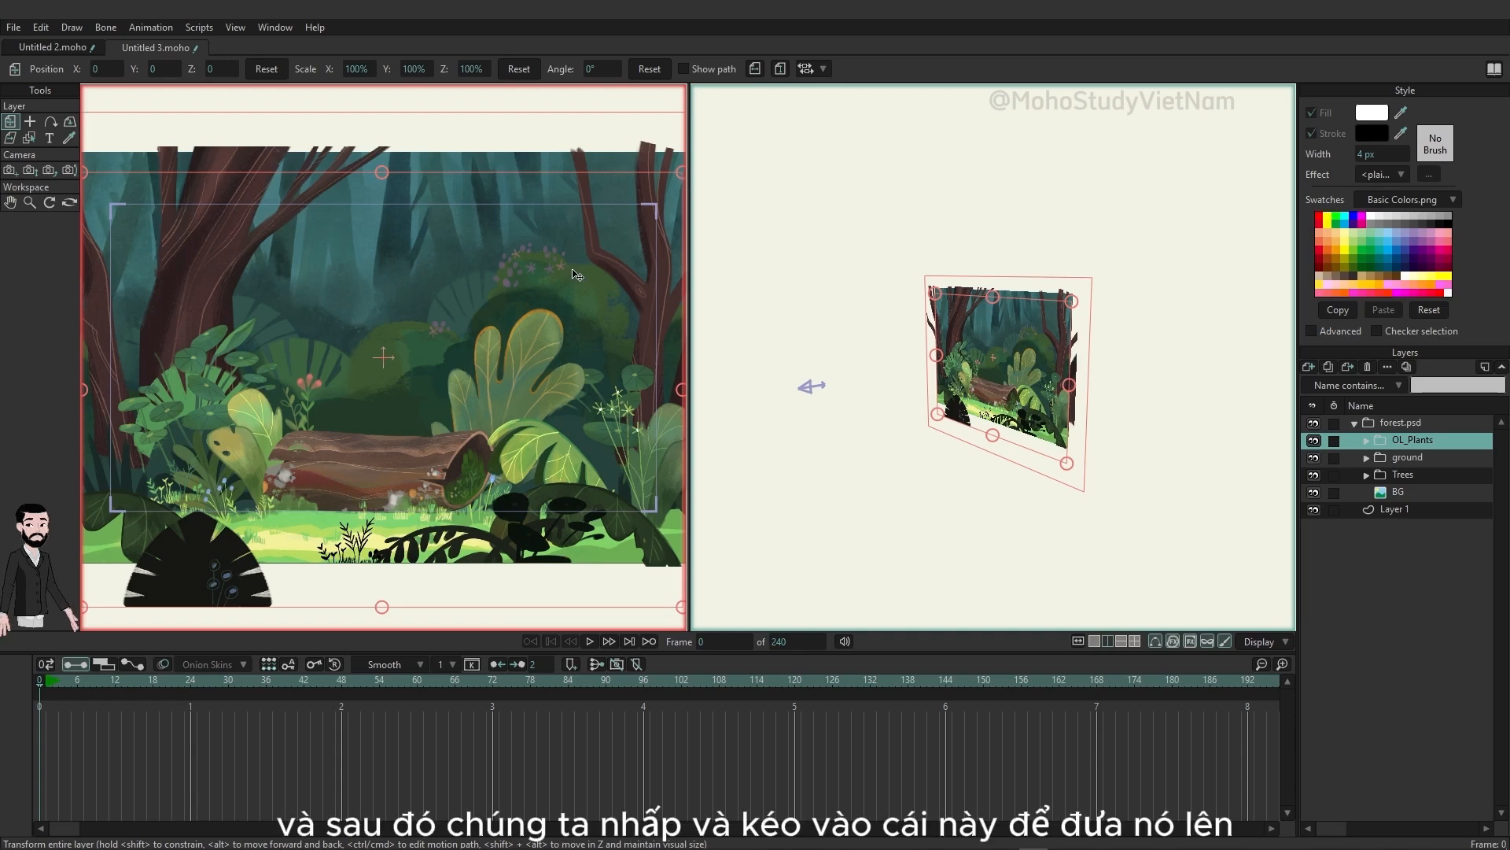
left_click_drag(506, 405, 364, 507)
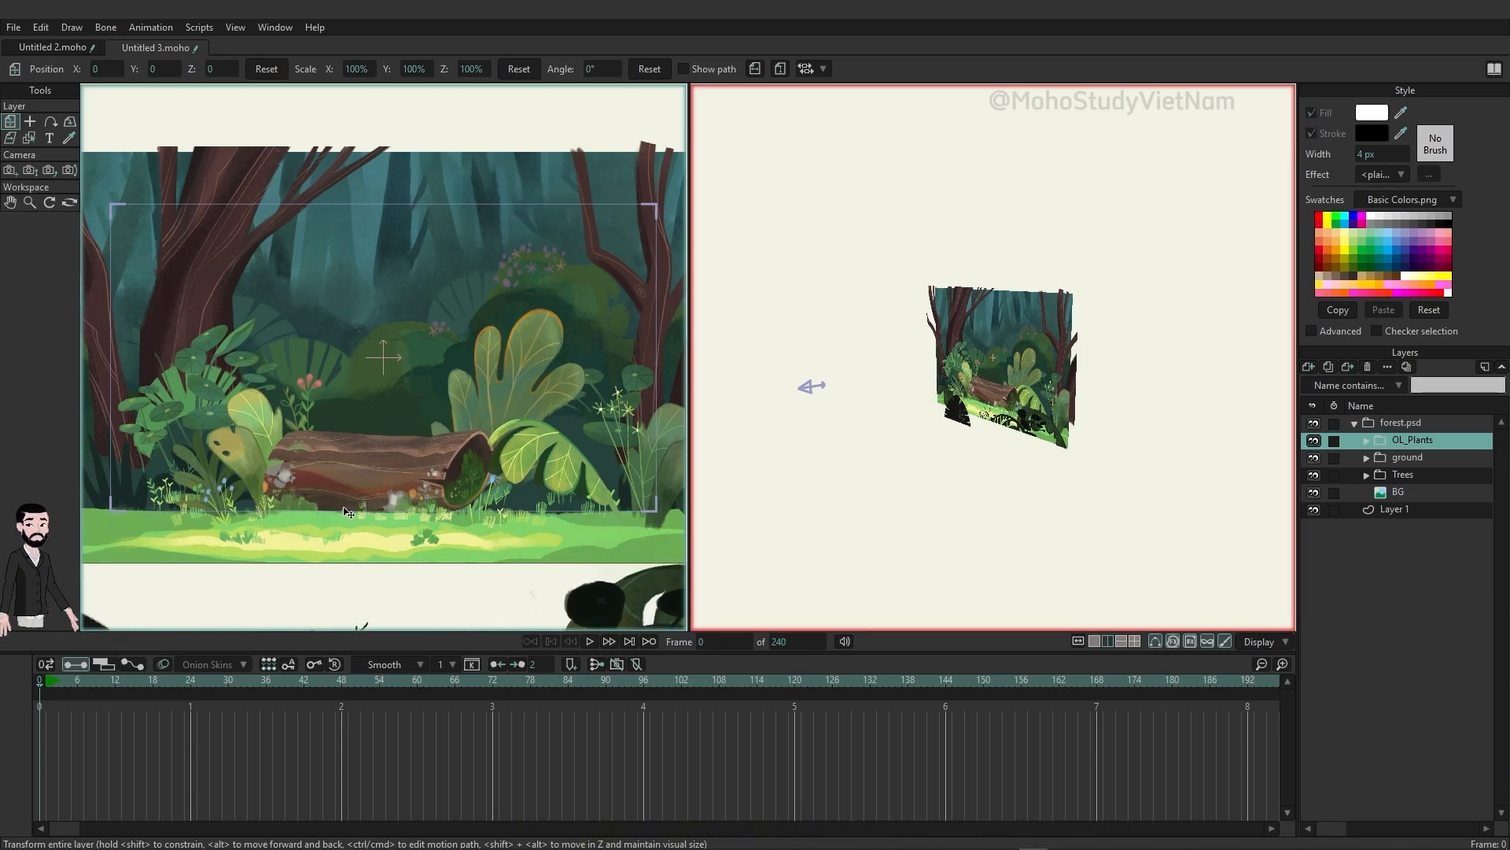
left_click_drag(344, 508, 338, 503)
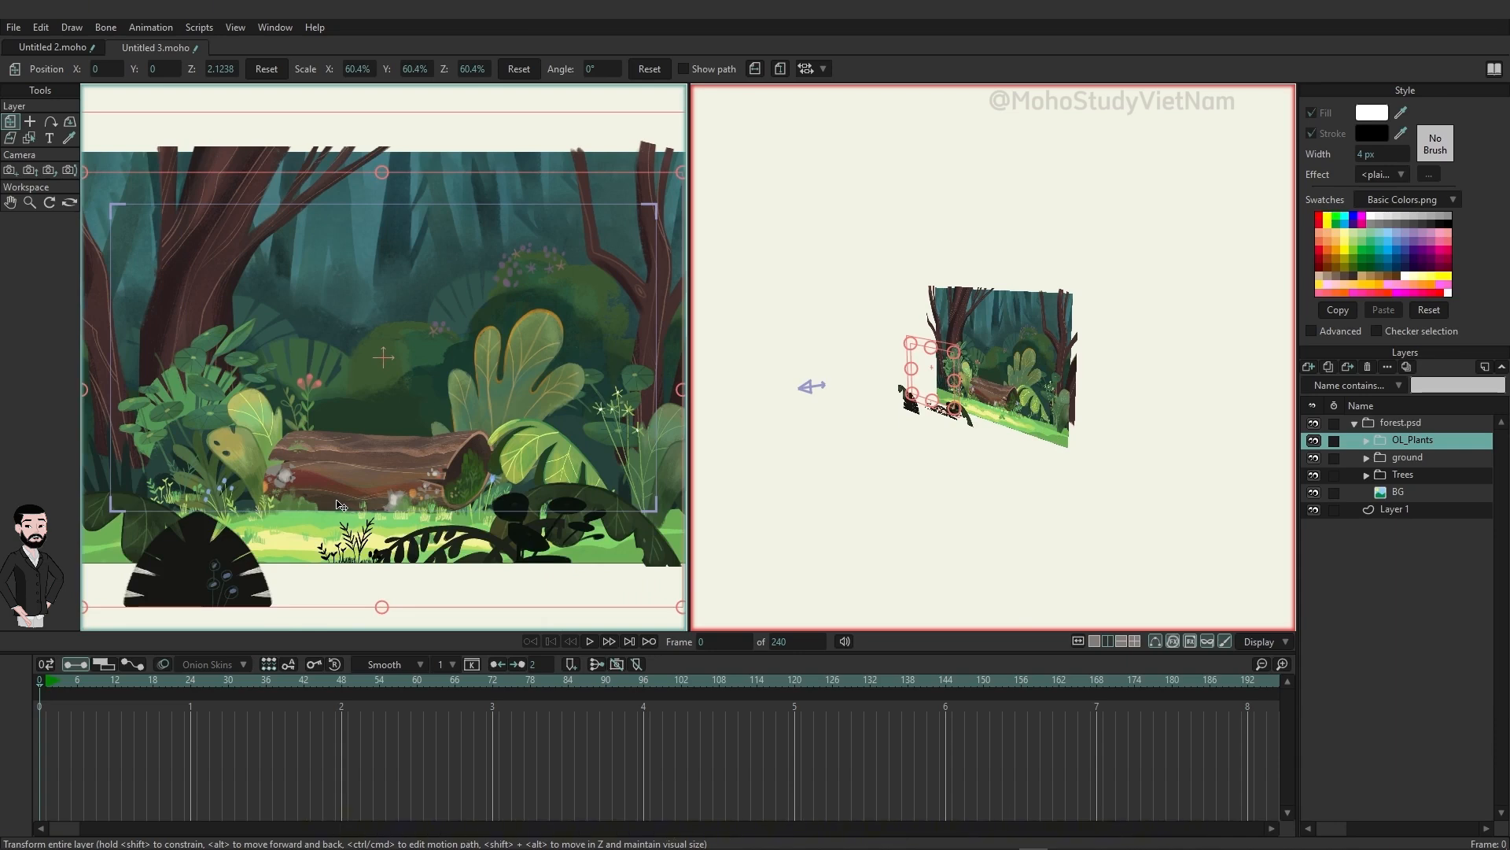
left_click(69, 202)
left_click_drag(1119, 388, 1100, 411)
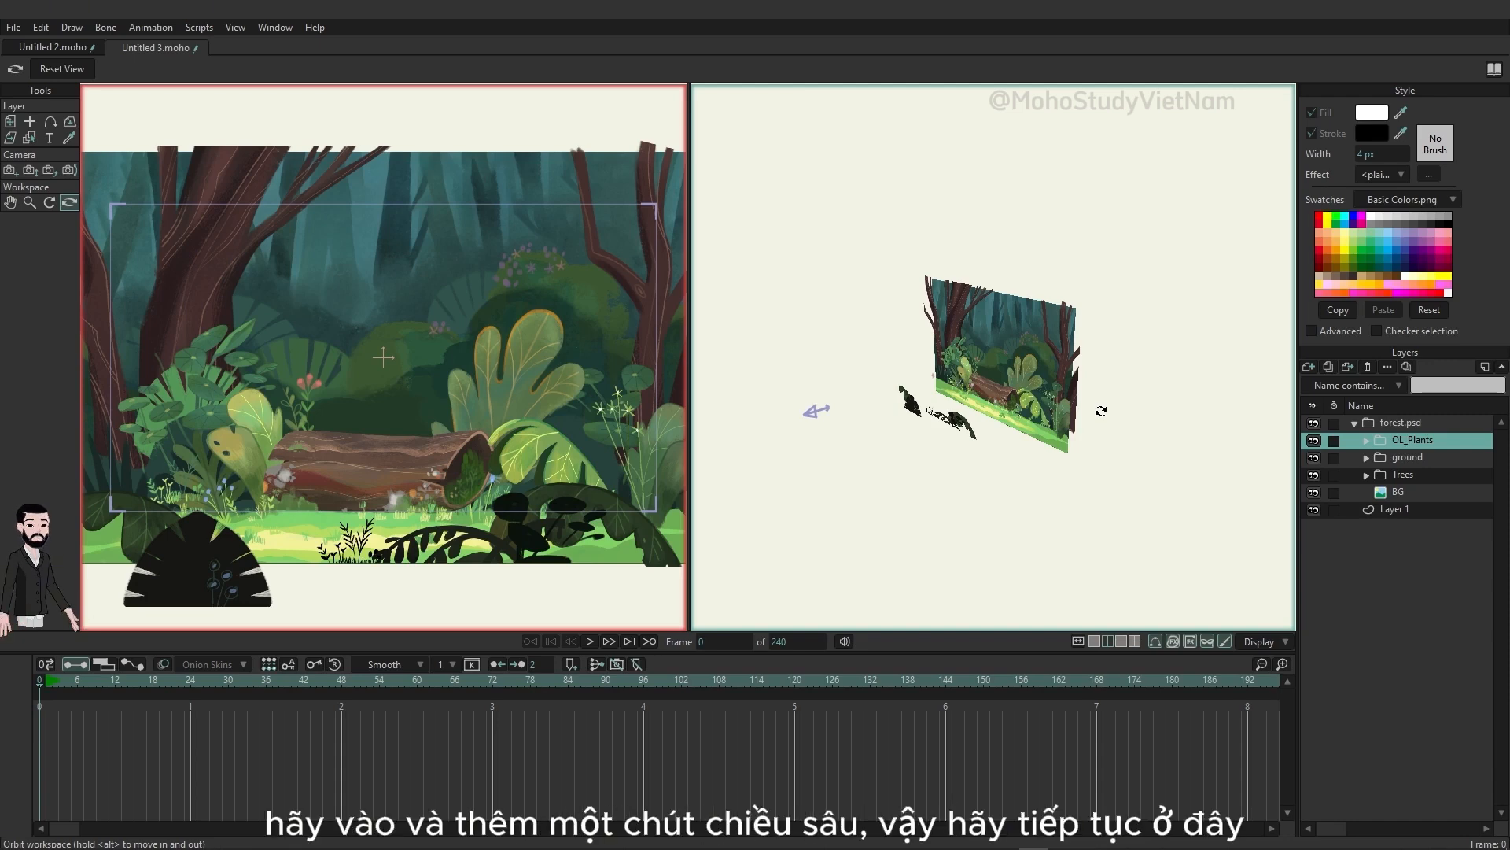
Step: Expand the ground group, collapse plants back inside it, and show the transform values of OL_Plants for comparison
left_click(1369, 458)
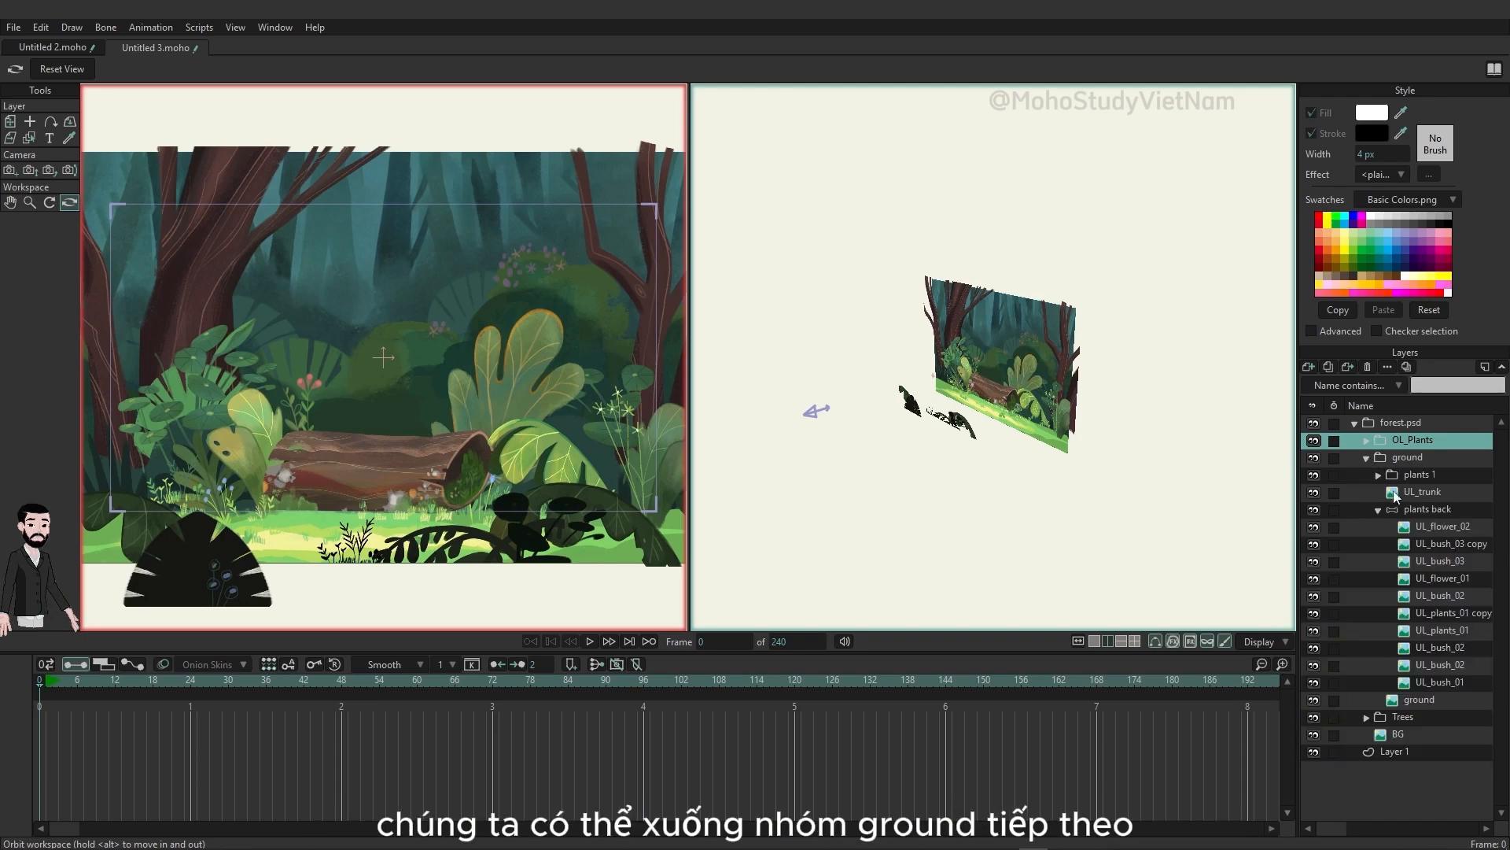
left_click(1379, 510)
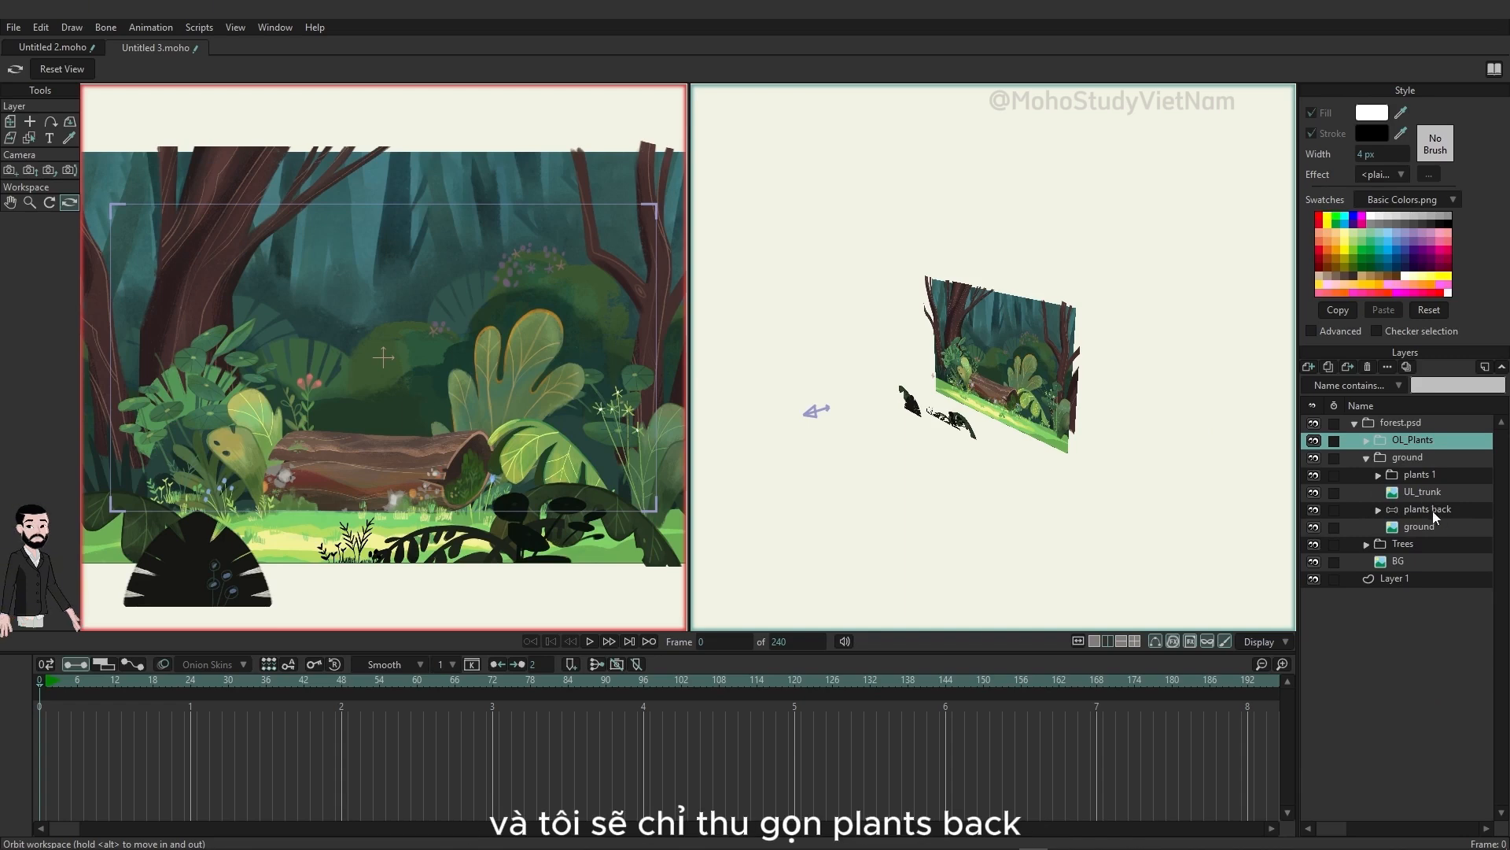
left_click(1419, 475)
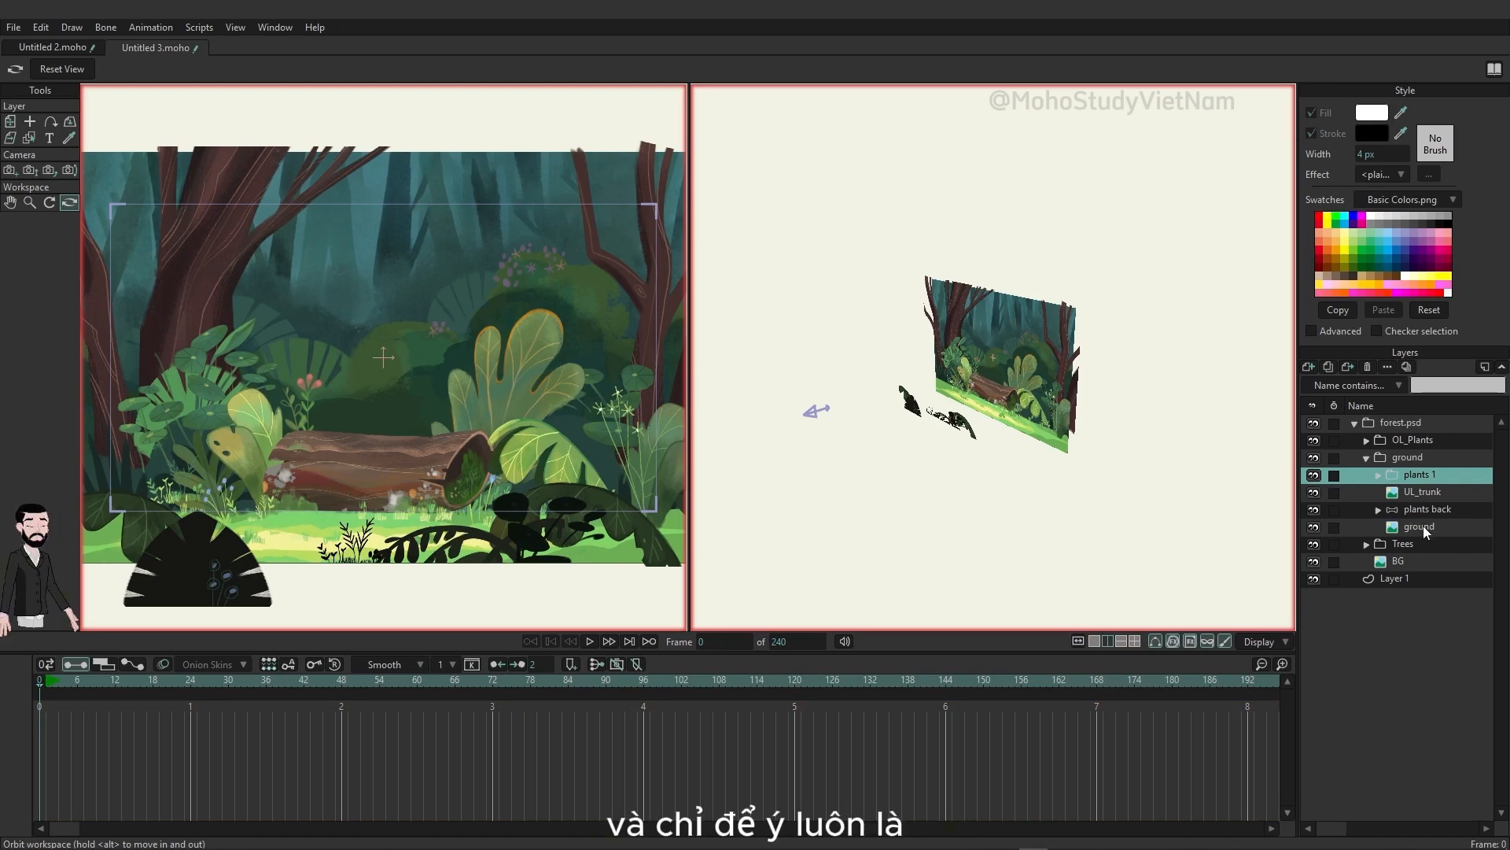
left_click(1405, 439)
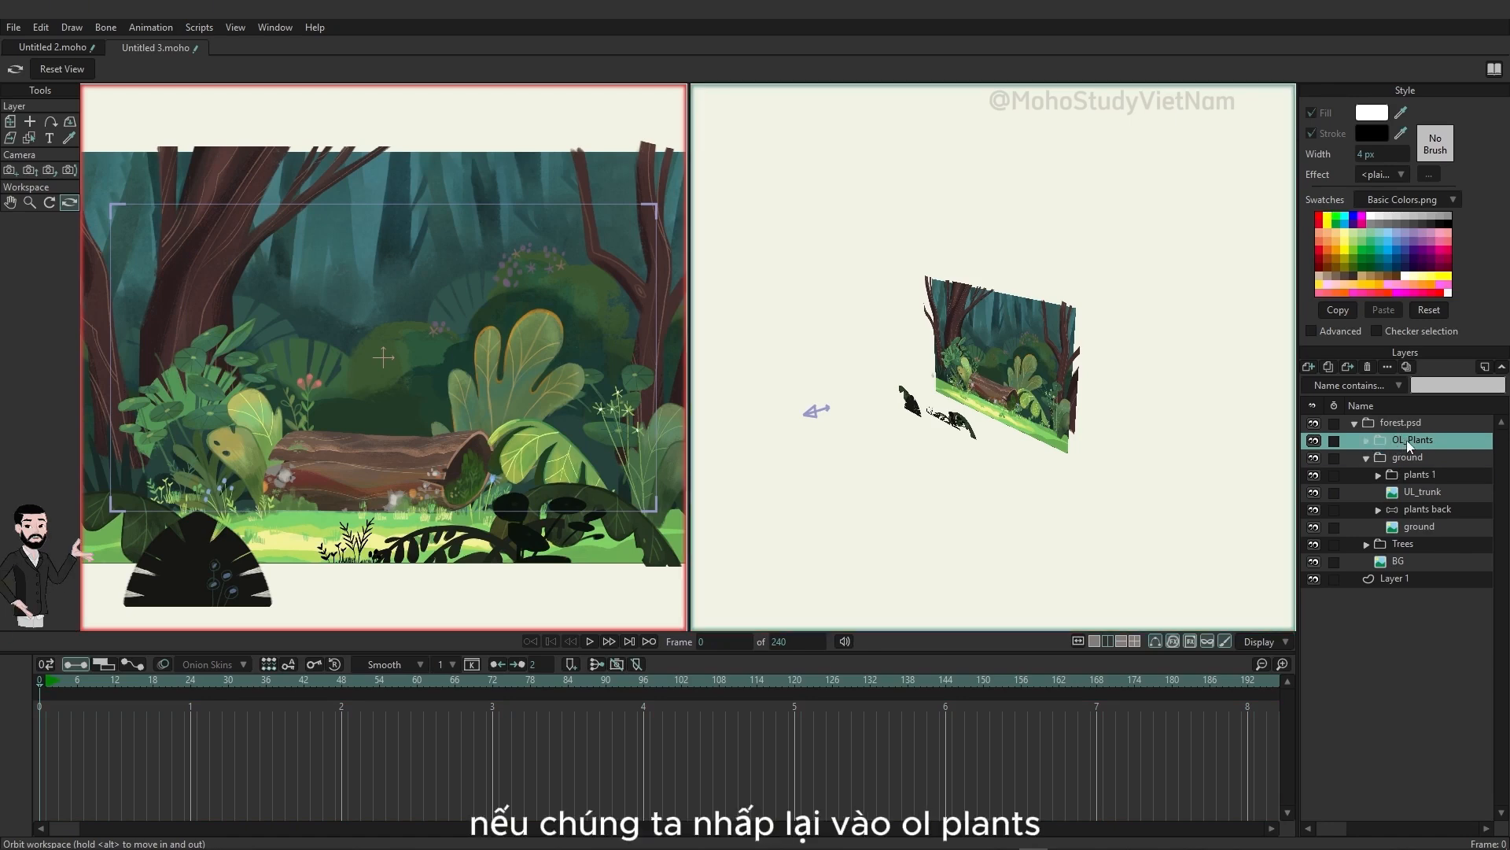
left_click(11, 123)
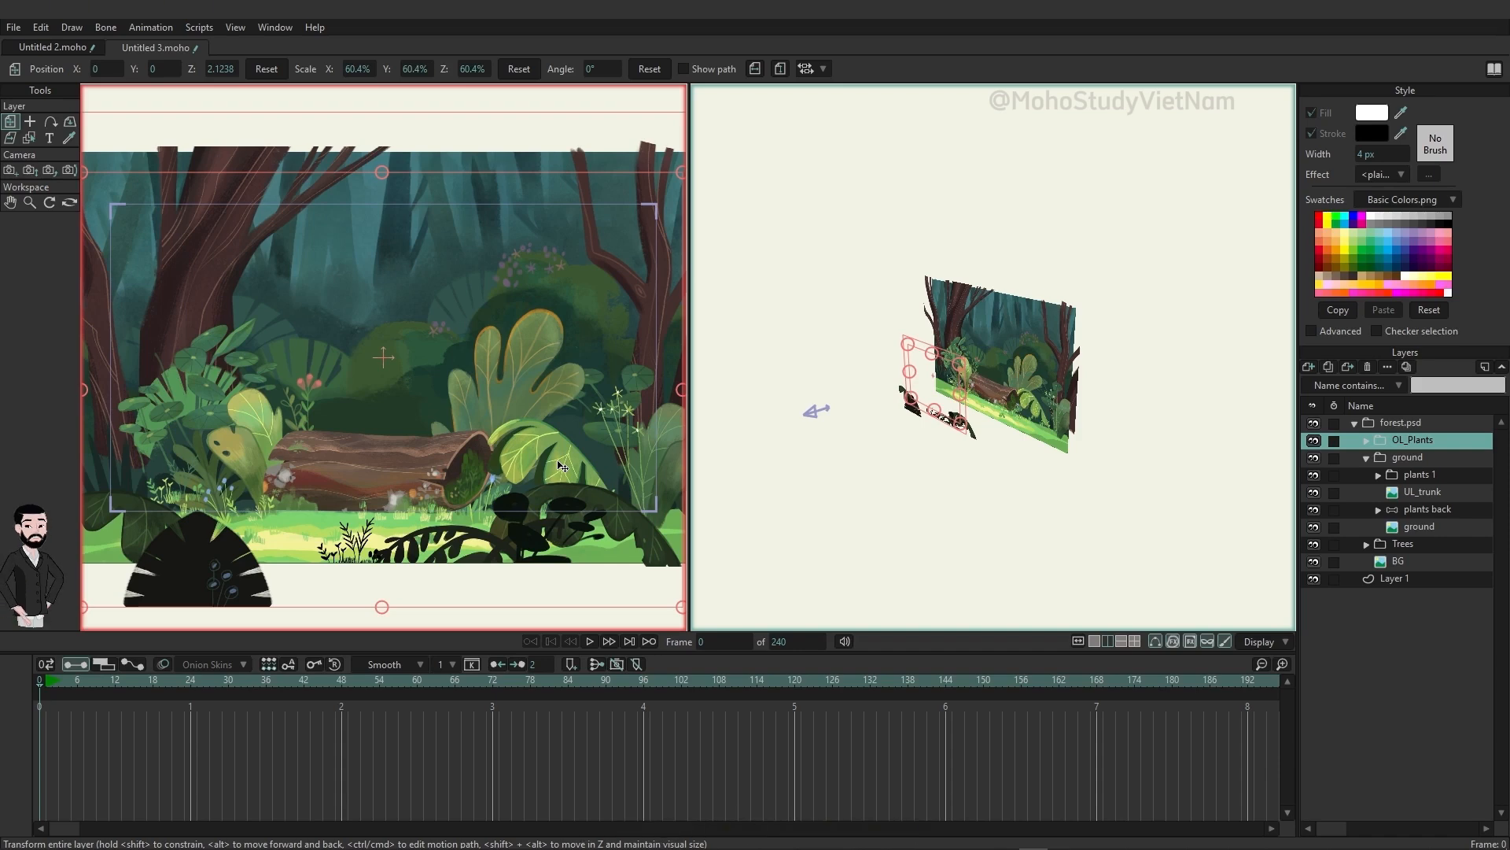
Step: Bring the plants 1 group forward to about Z 1.67 while maintaining its visual size, and check its depth in the orbited view
left_click(1418, 474)
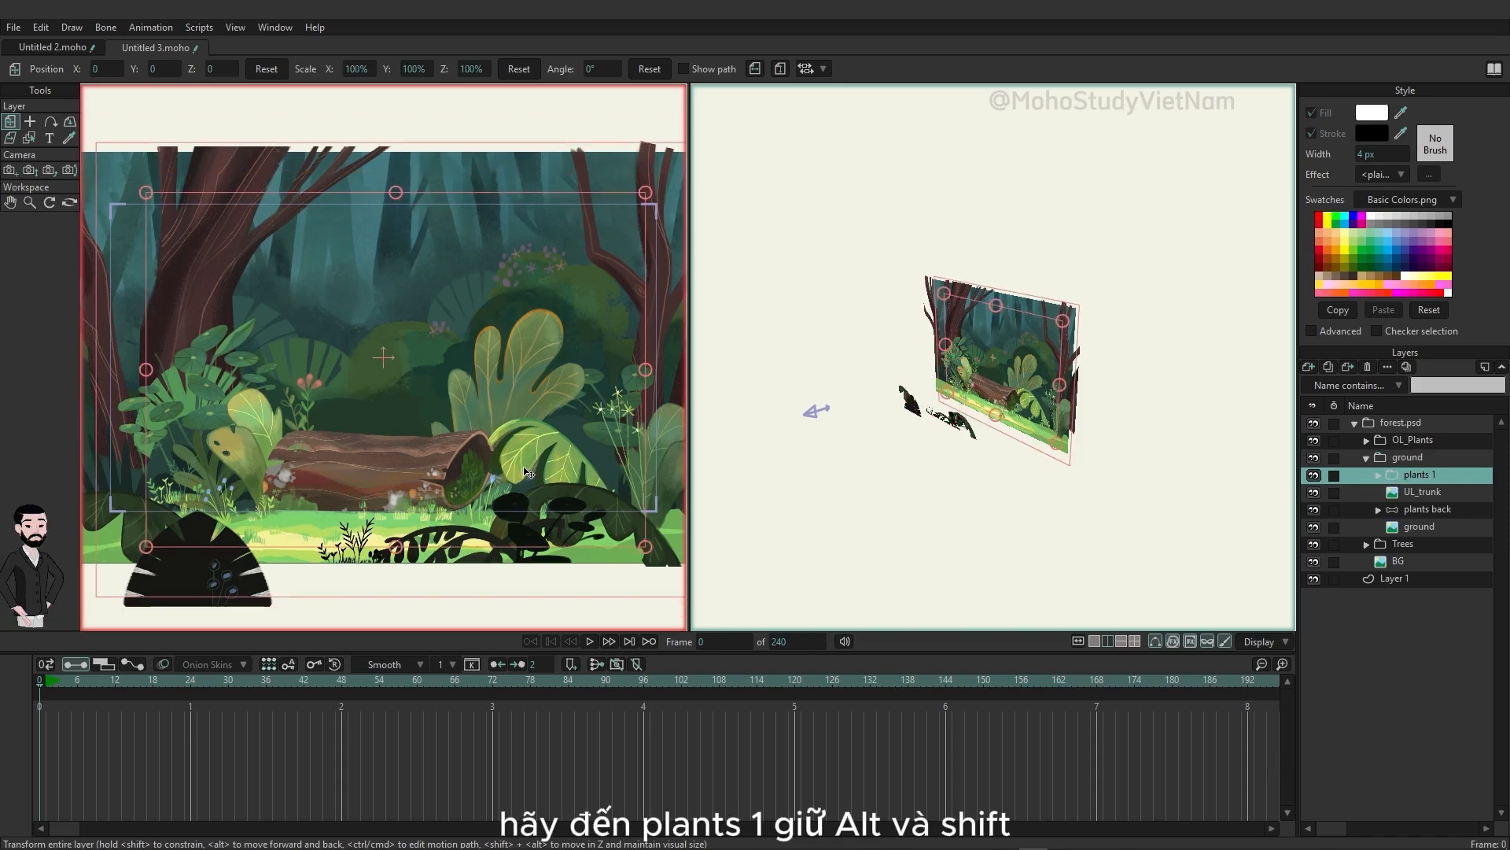
left_click_drag(546, 449, 520, 485)
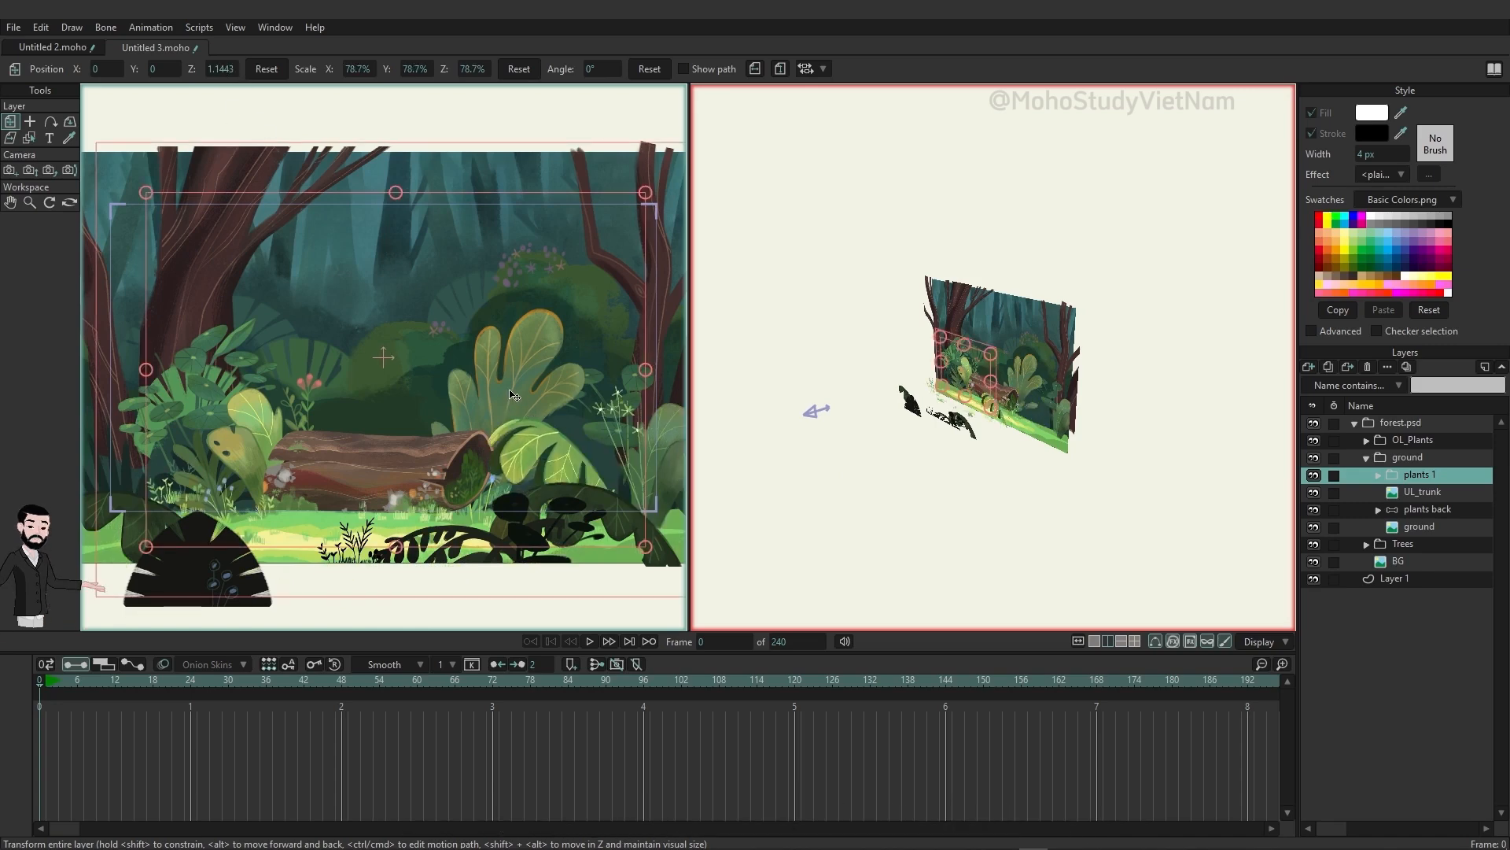
left_click_drag(511, 391, 479, 383)
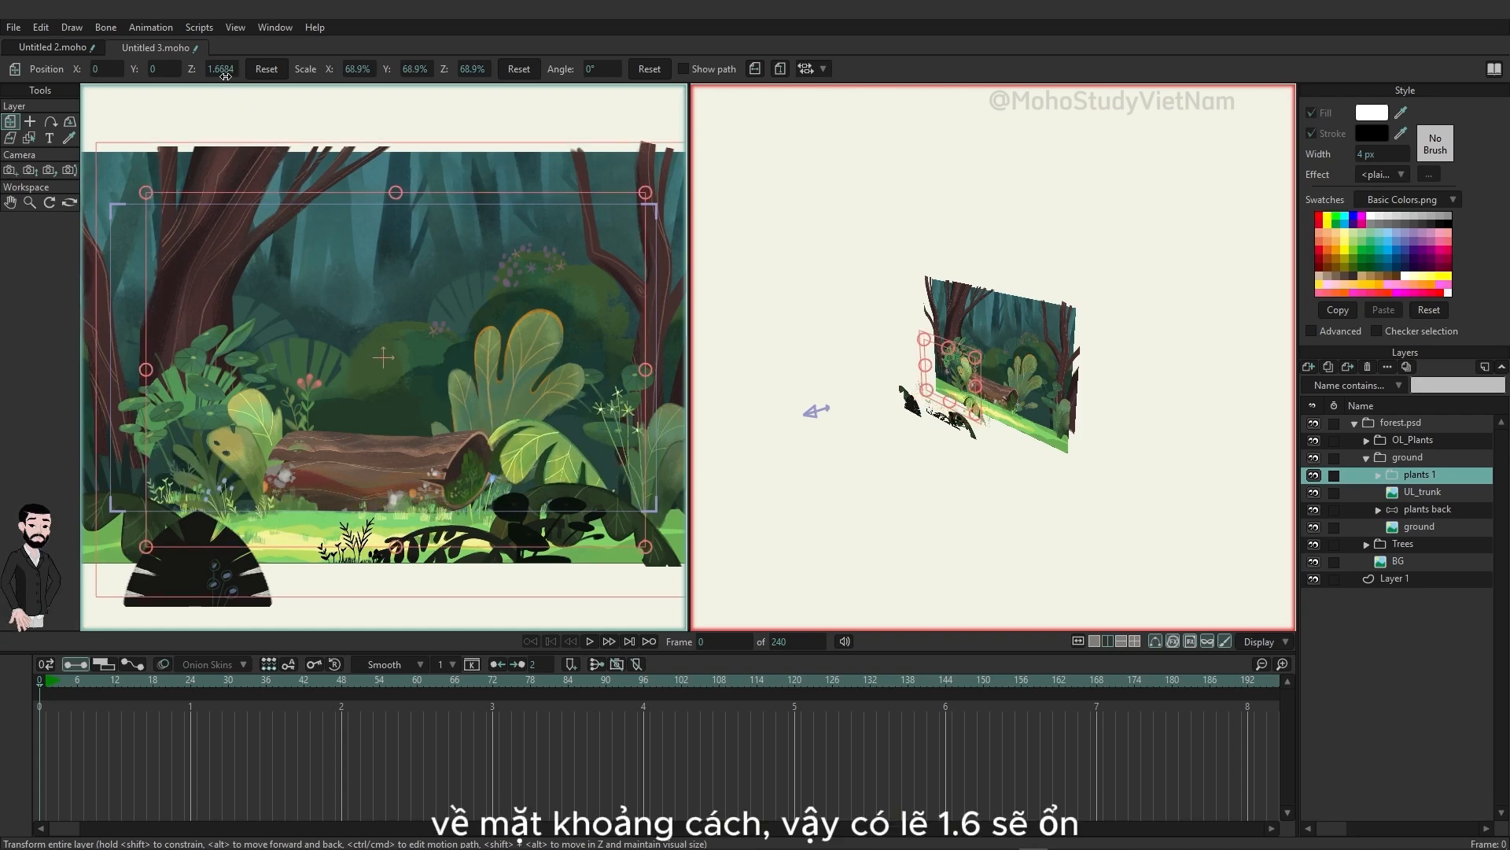
left_click(69, 202)
left_click_drag(1039, 464, 1095, 481)
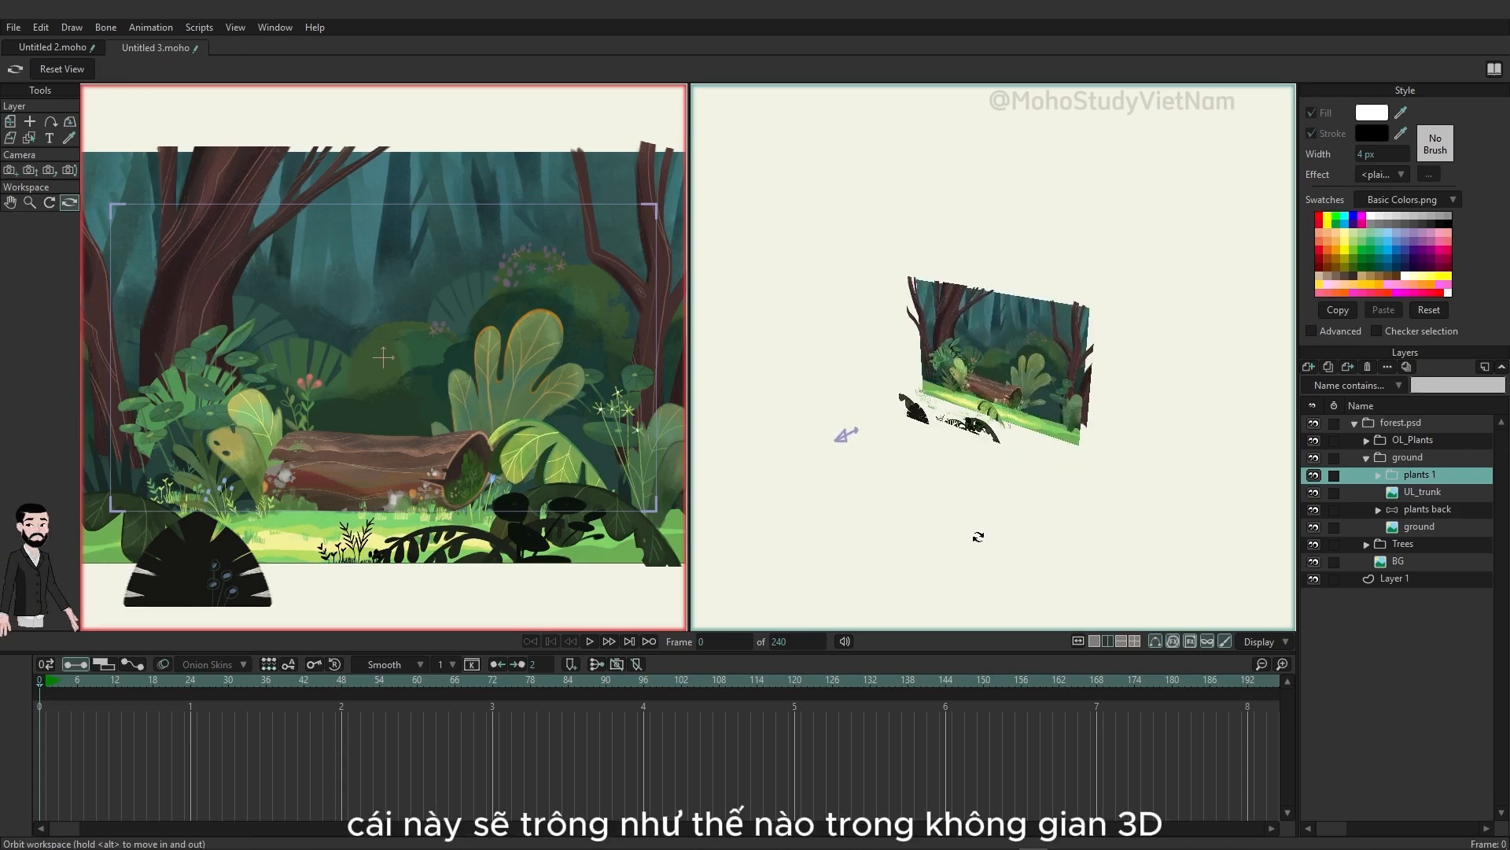
Step: Push the plants back group away from the camera at 128.8% scale, maintaining its visual size, and check the depth from the side
left_click(1439, 493)
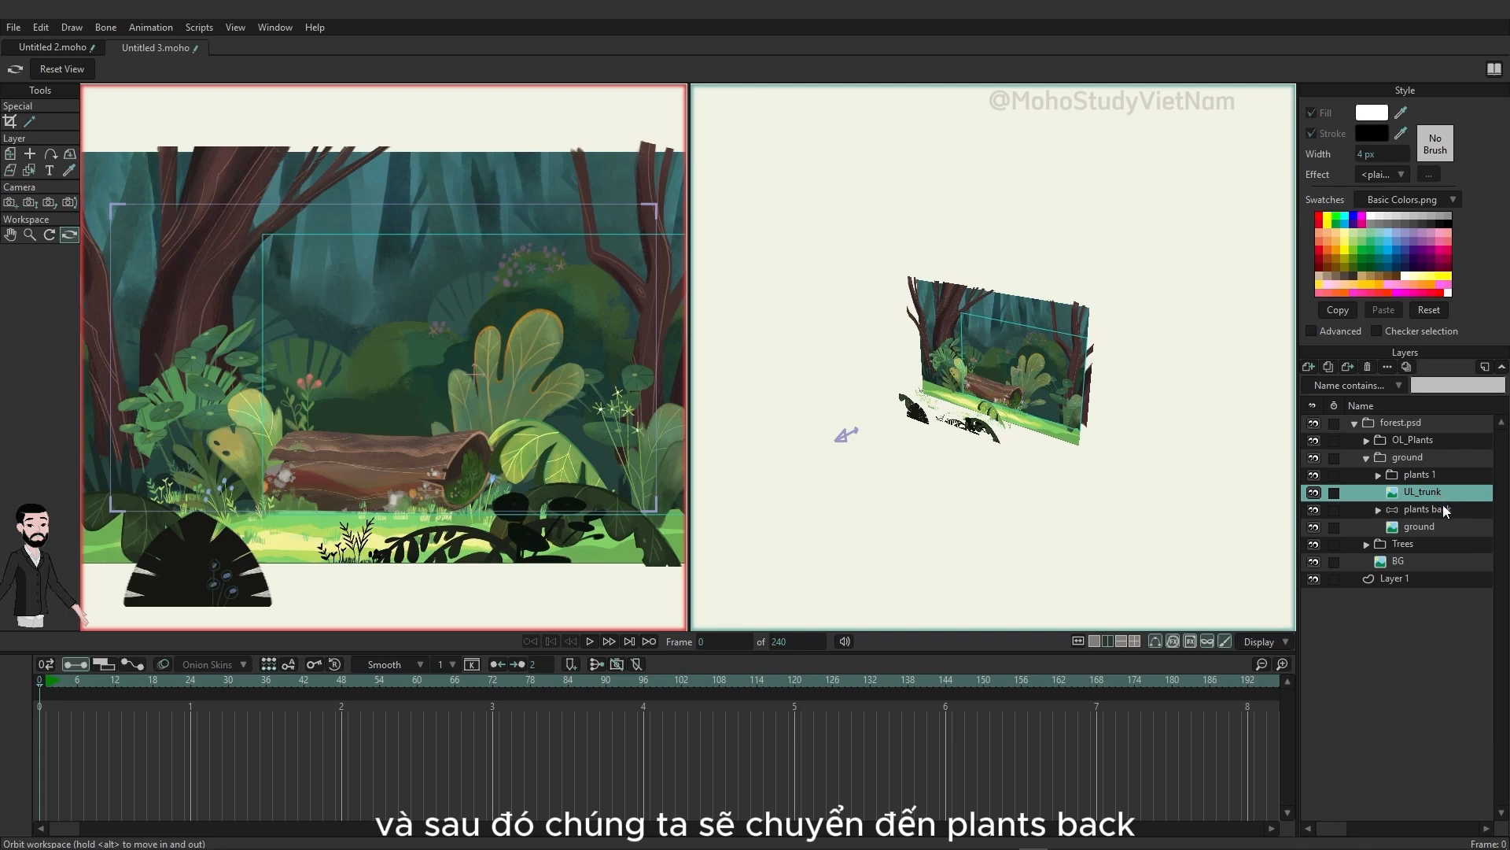
left_click(1445, 510)
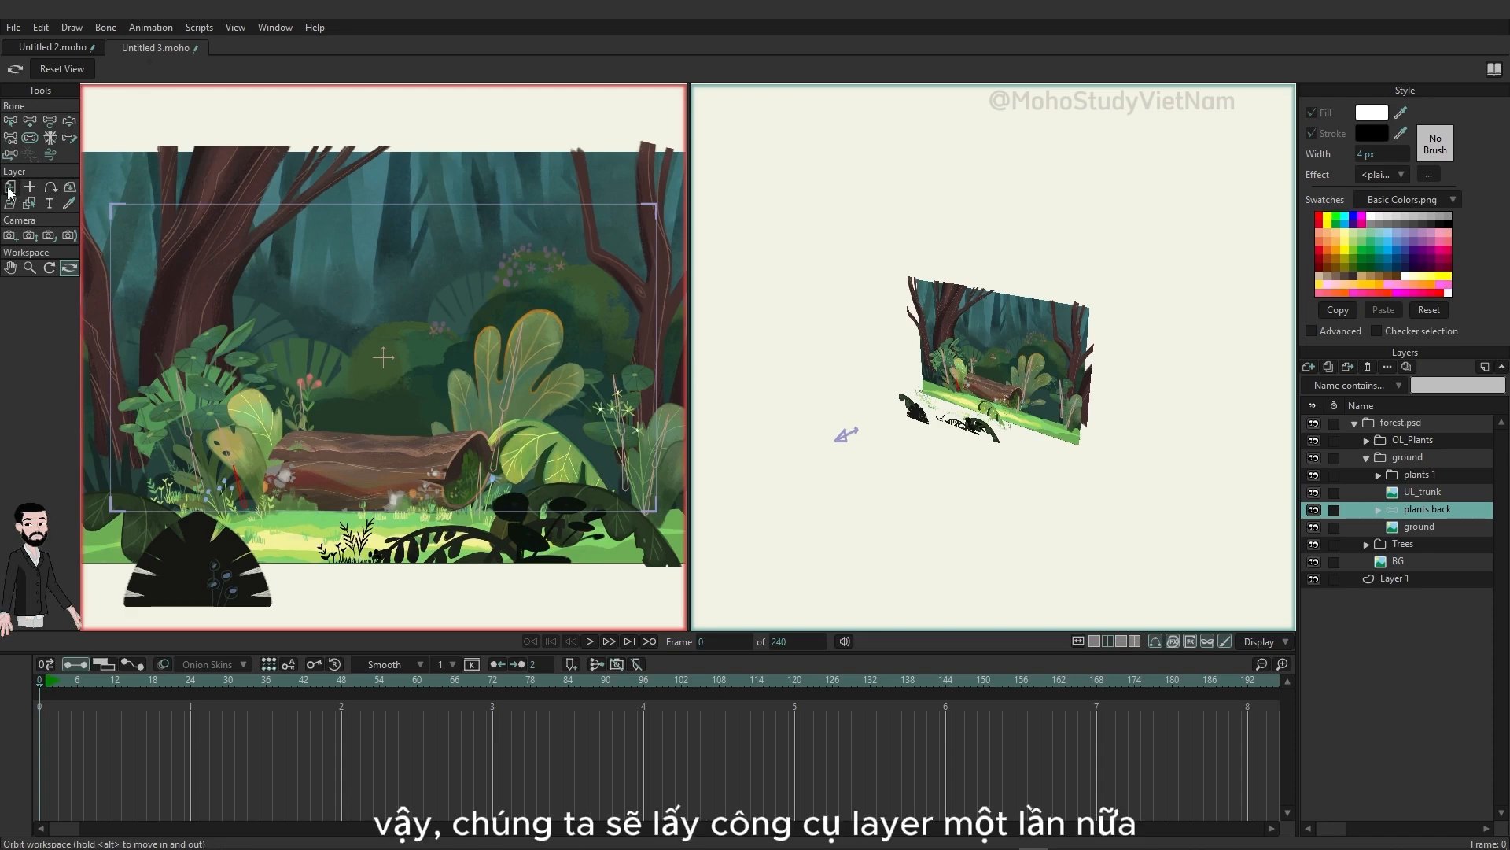
key("m")
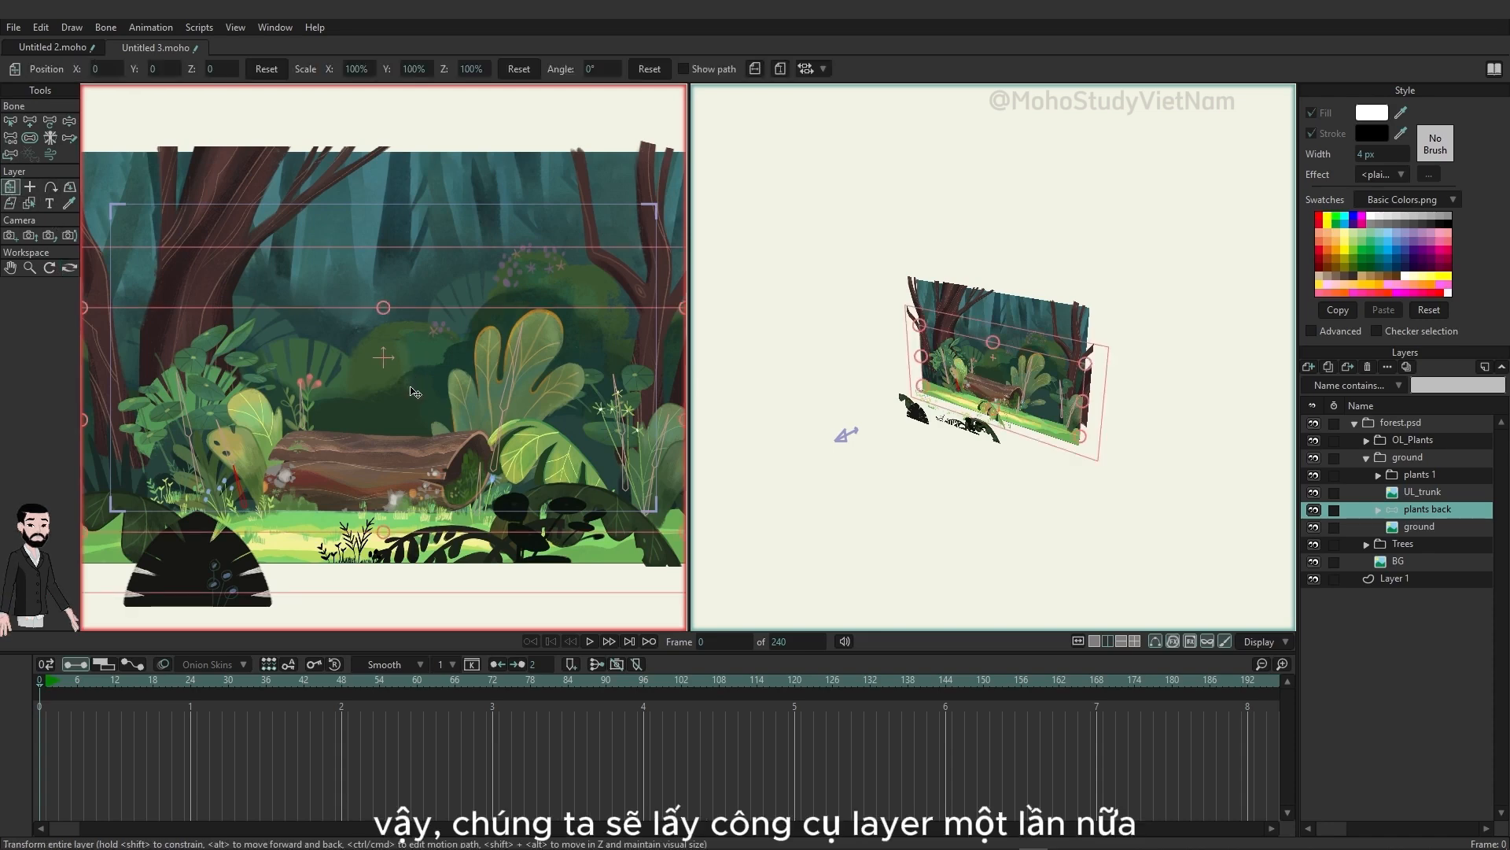
left_click_drag(410, 388, 365, 370)
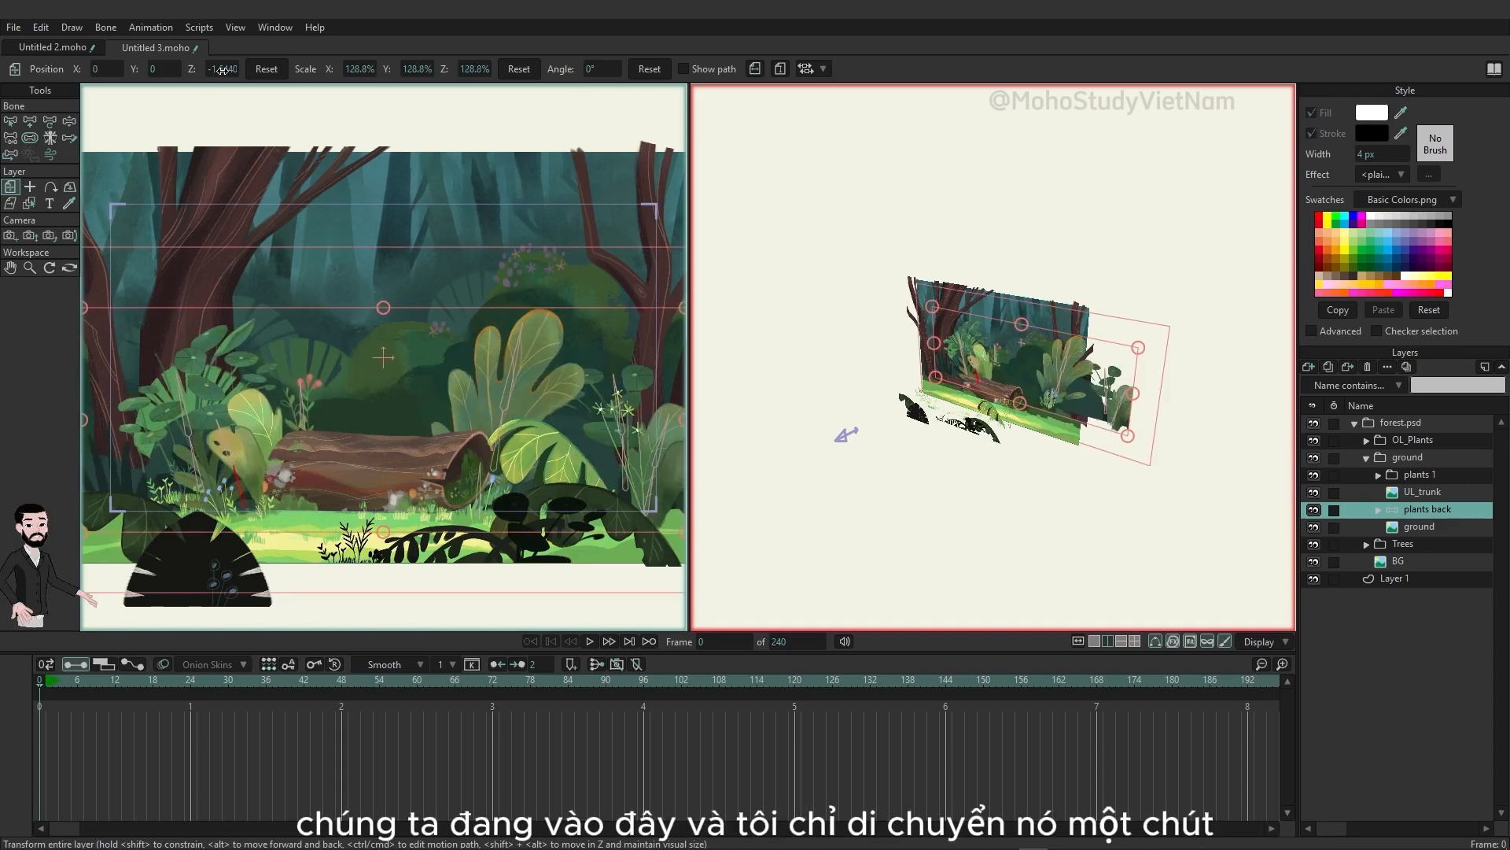
left_click(70, 268)
left_click_drag(904, 409, 989, 402)
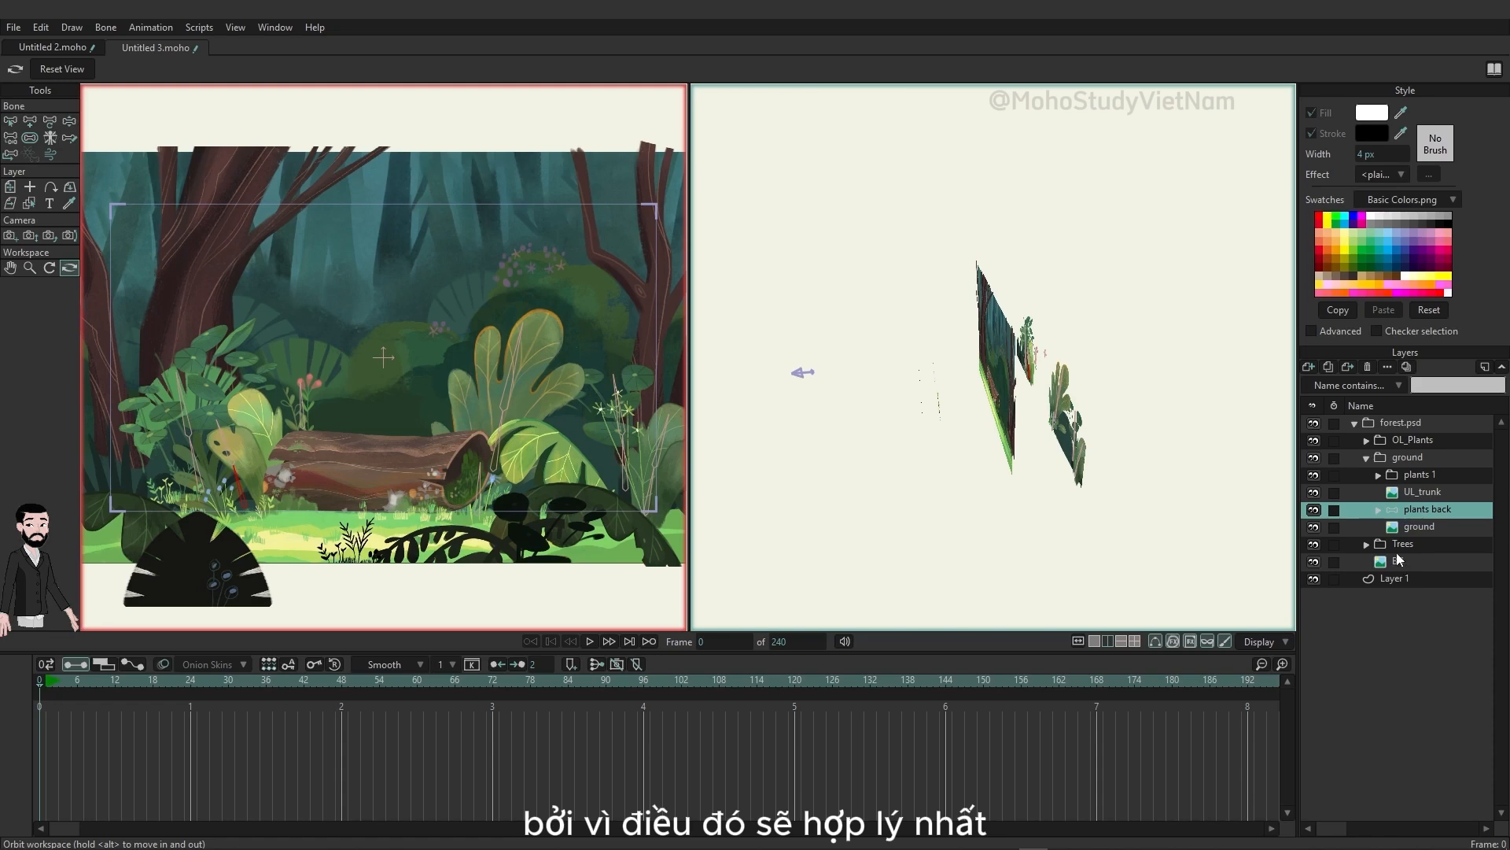
Step: Push the Trees group back to Z -1.7703 and the BG layer to Z -4.4653, maintaining their visual sizes
left_click(1367, 550)
left_click(1314, 545)
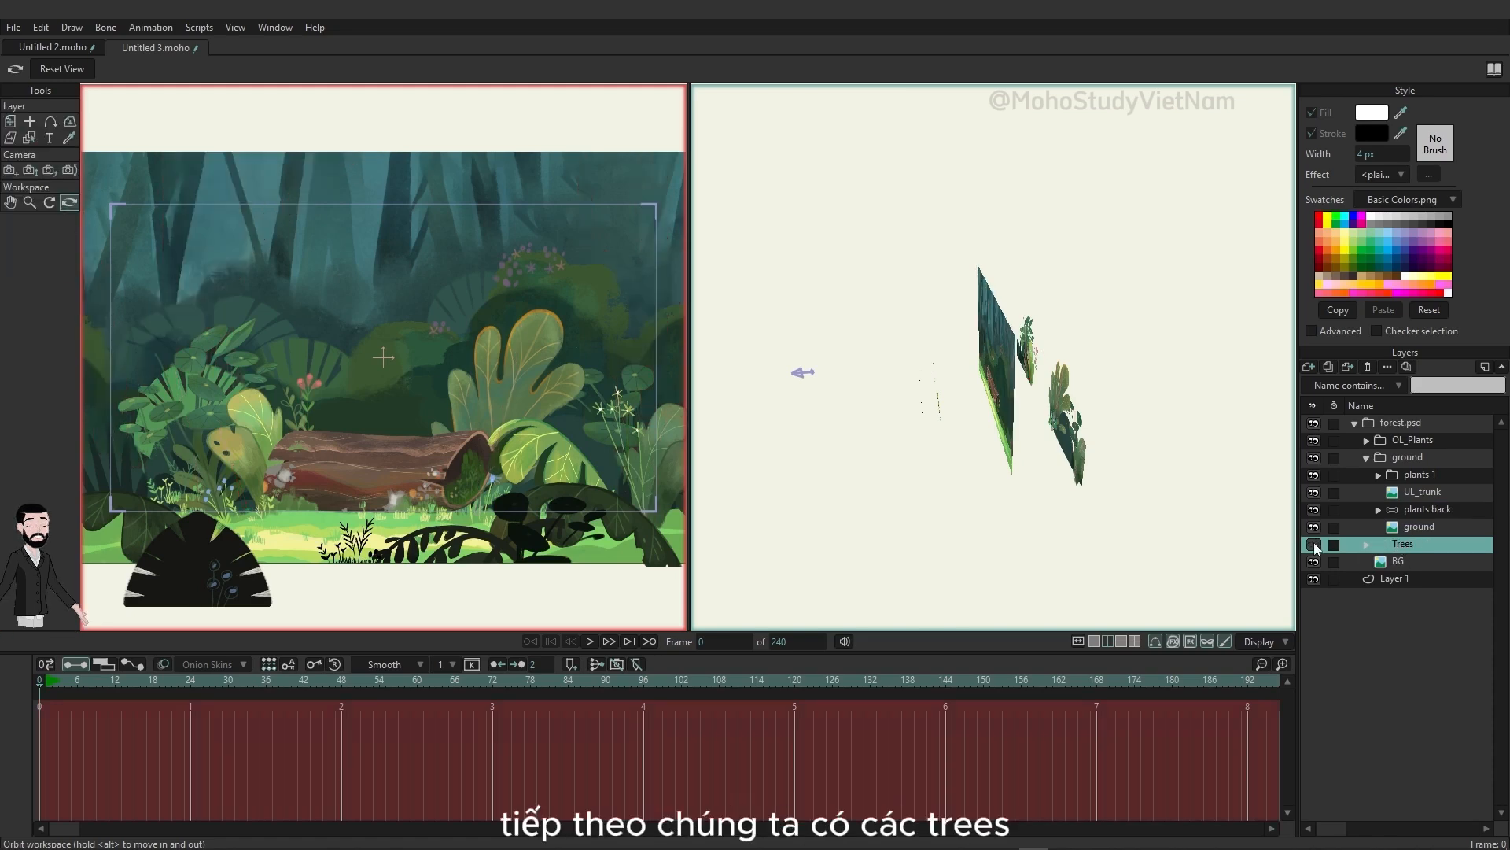
left_click(1315, 544)
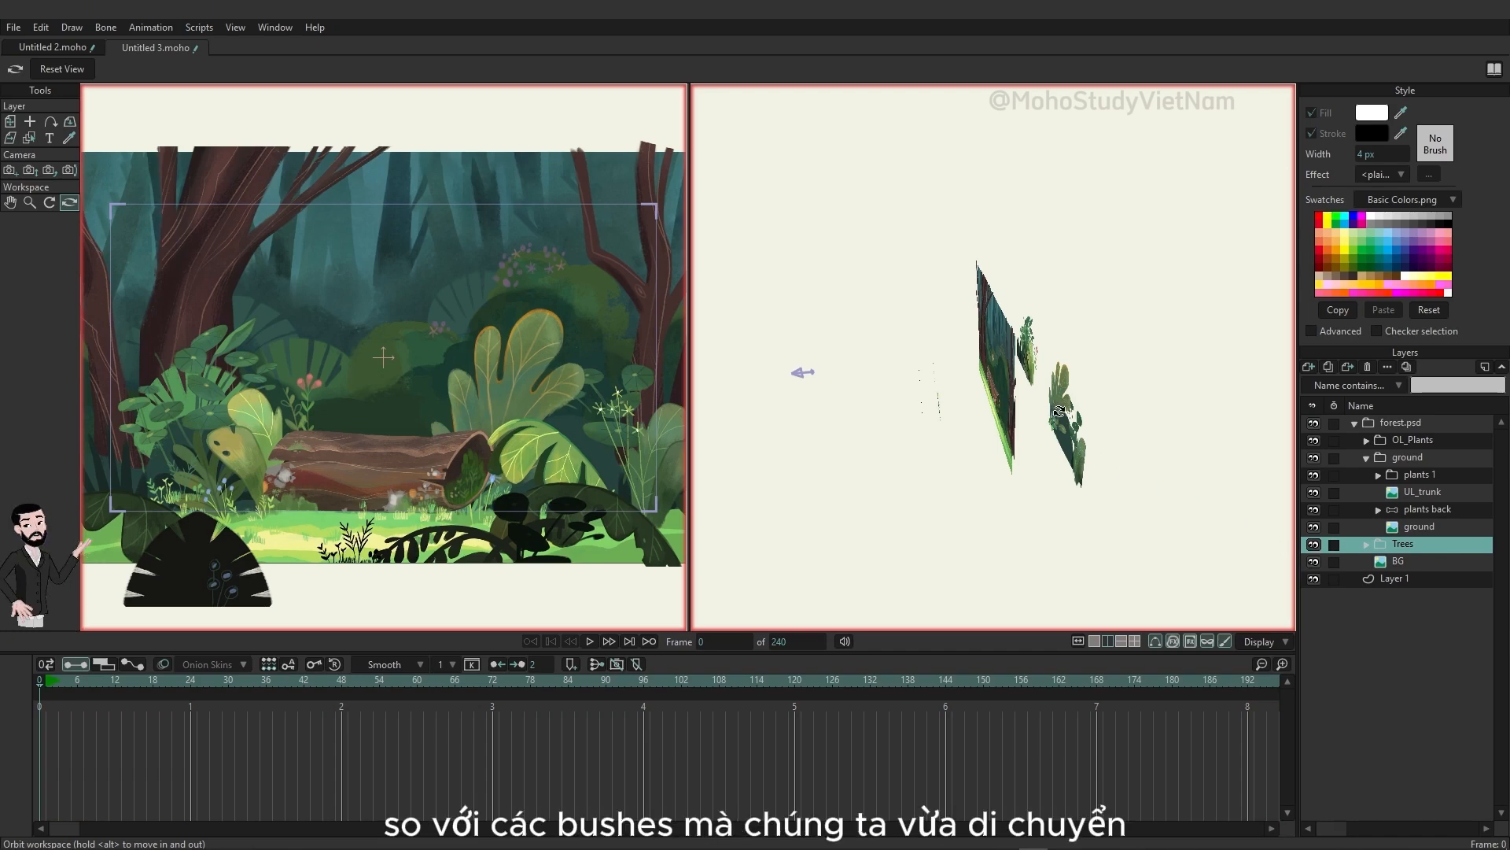
left_click(10, 122)
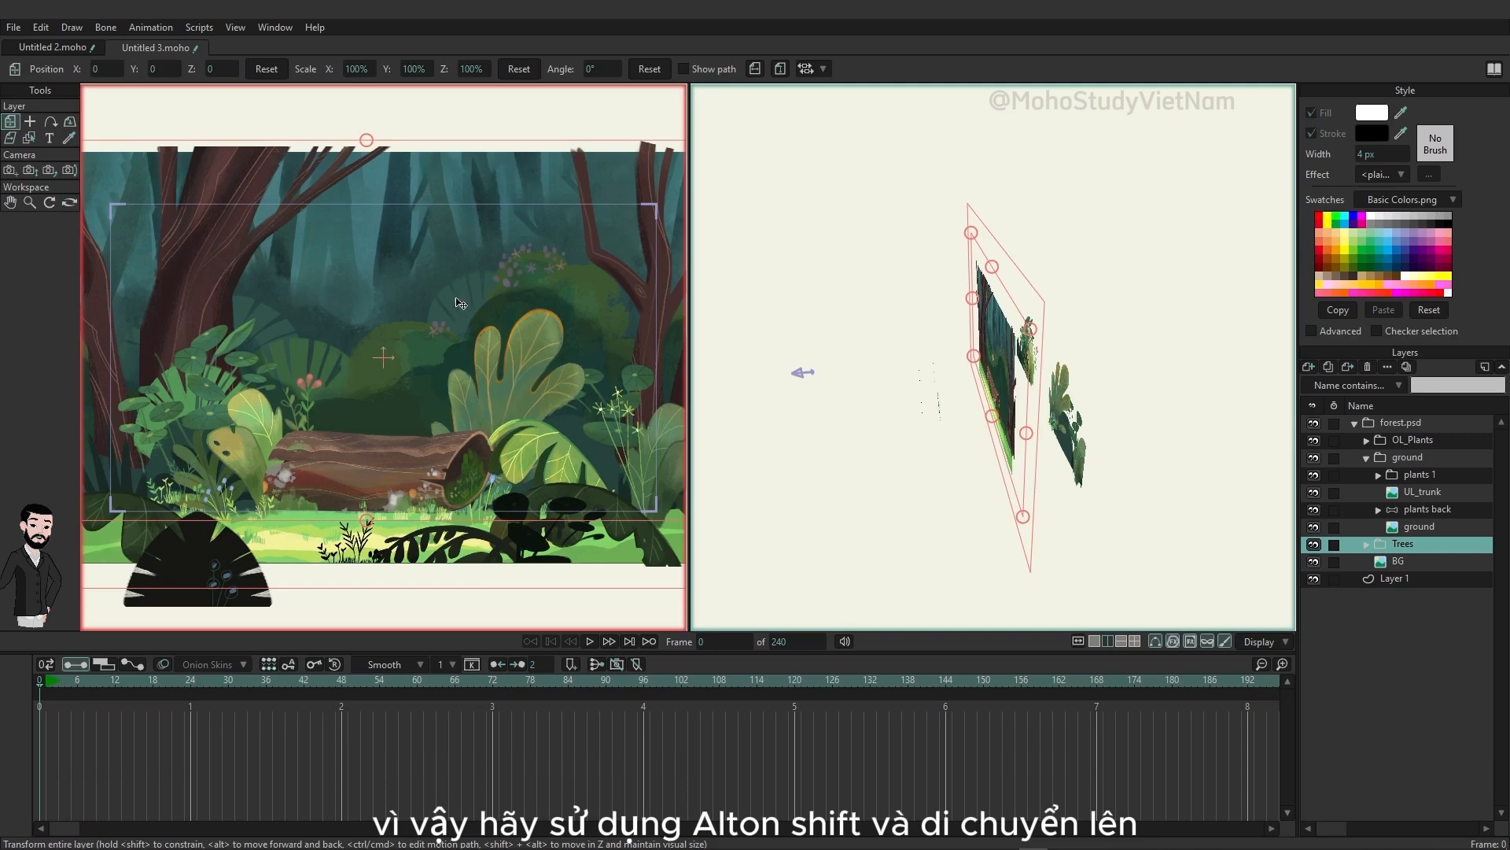
left_click_drag(465, 320, 445, 334)
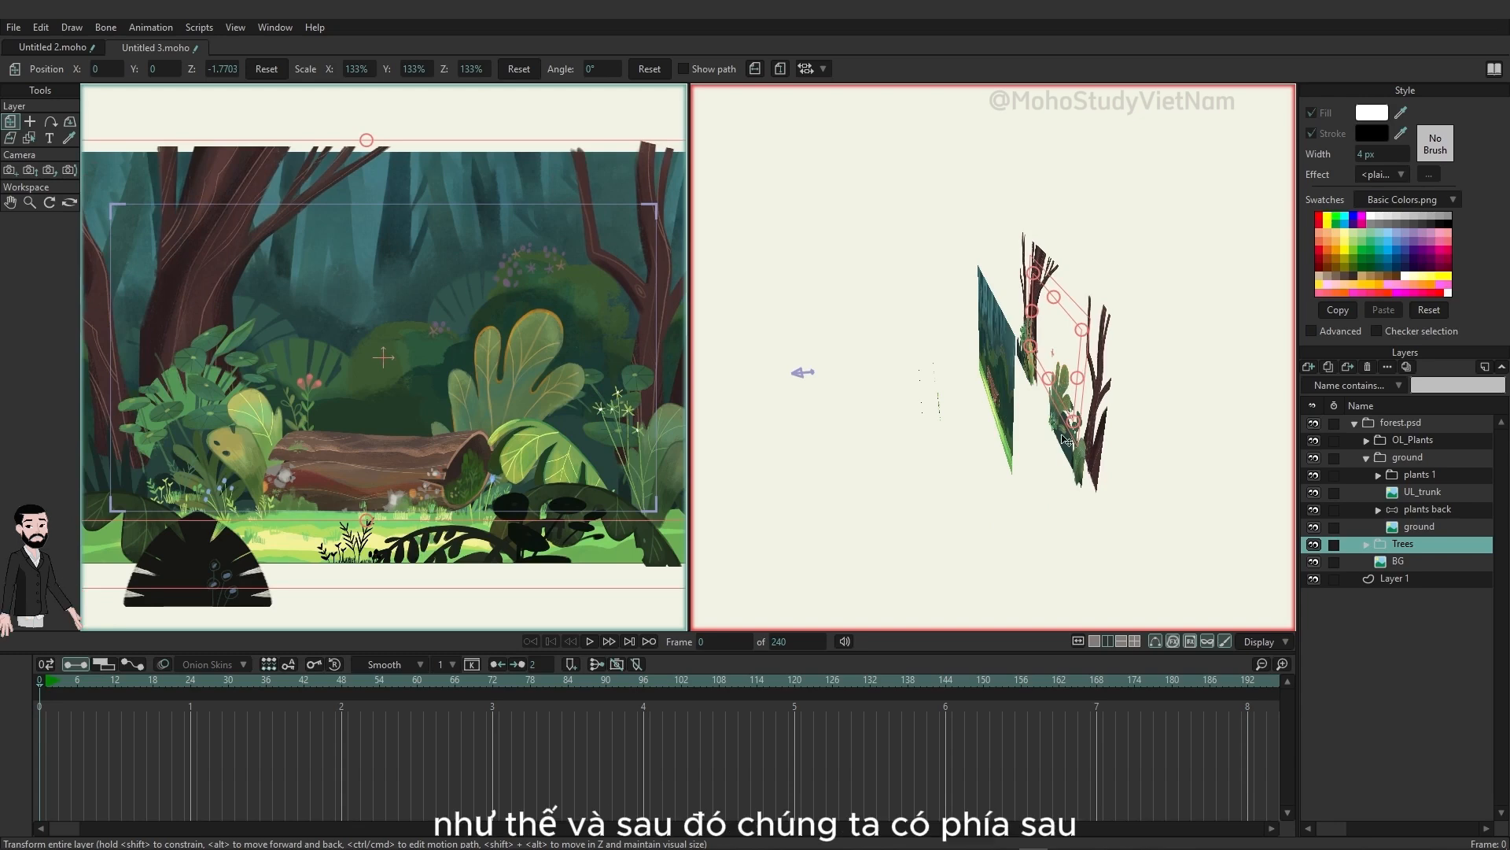
left_click(1400, 565)
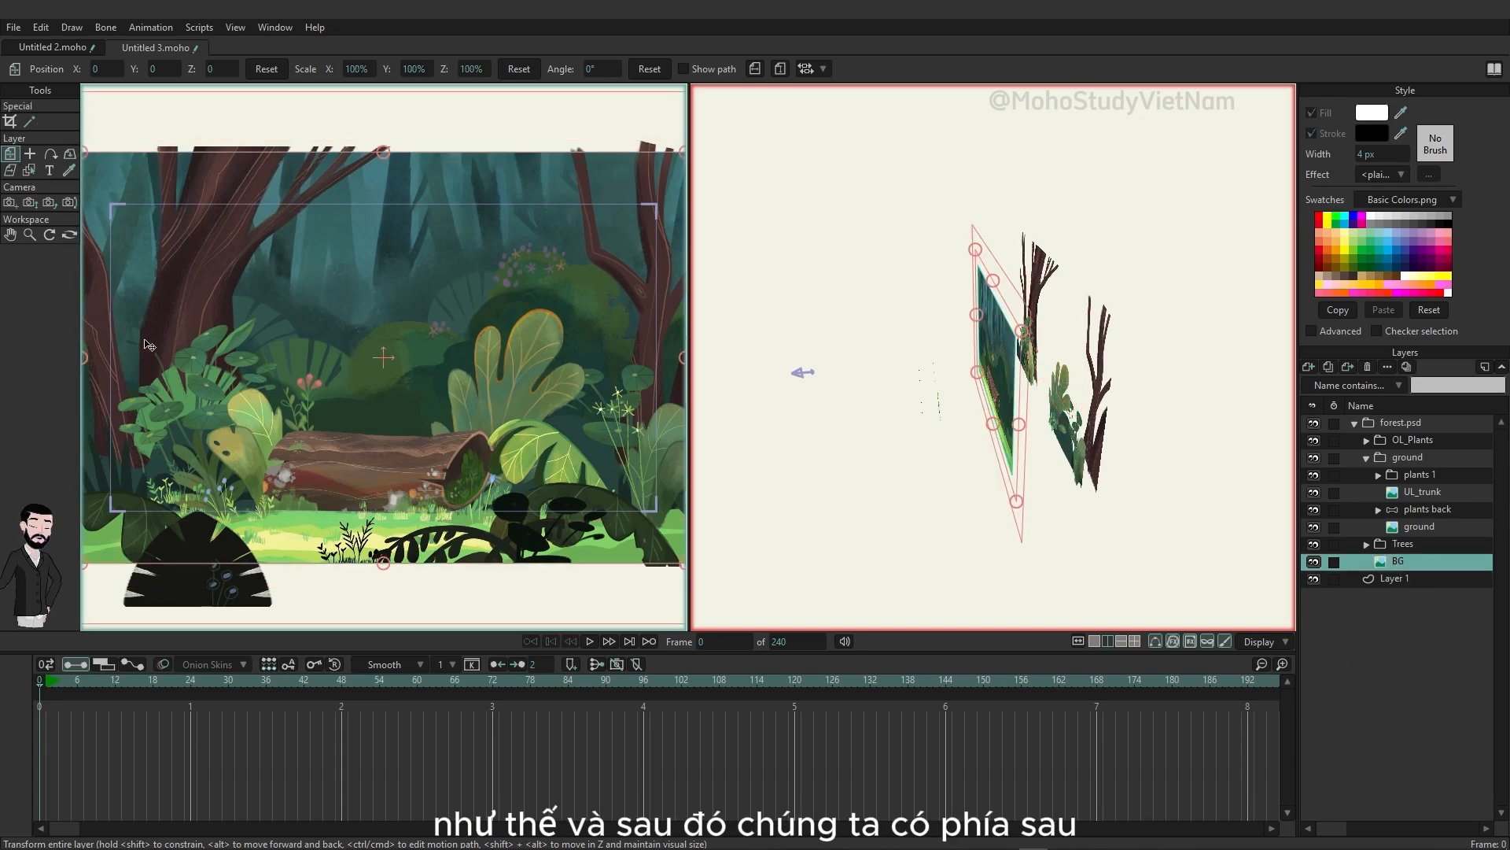
left_click_drag(408, 418, 380, 394)
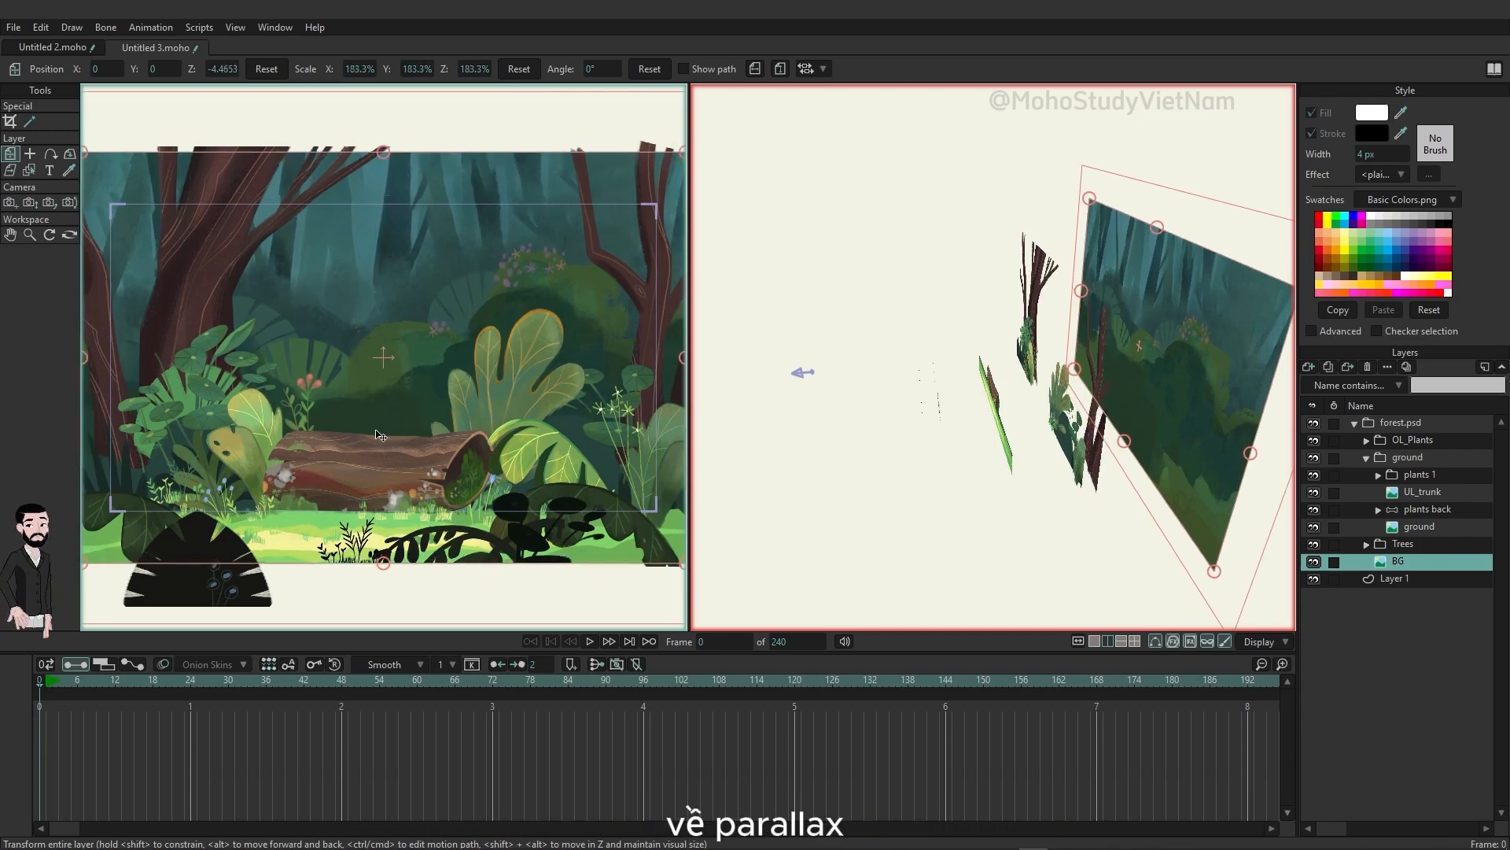
Step: Return to a single view and track the camera sideways at frame 96 to about X -0.0959, Y -0.0224
left_click(1093, 640)
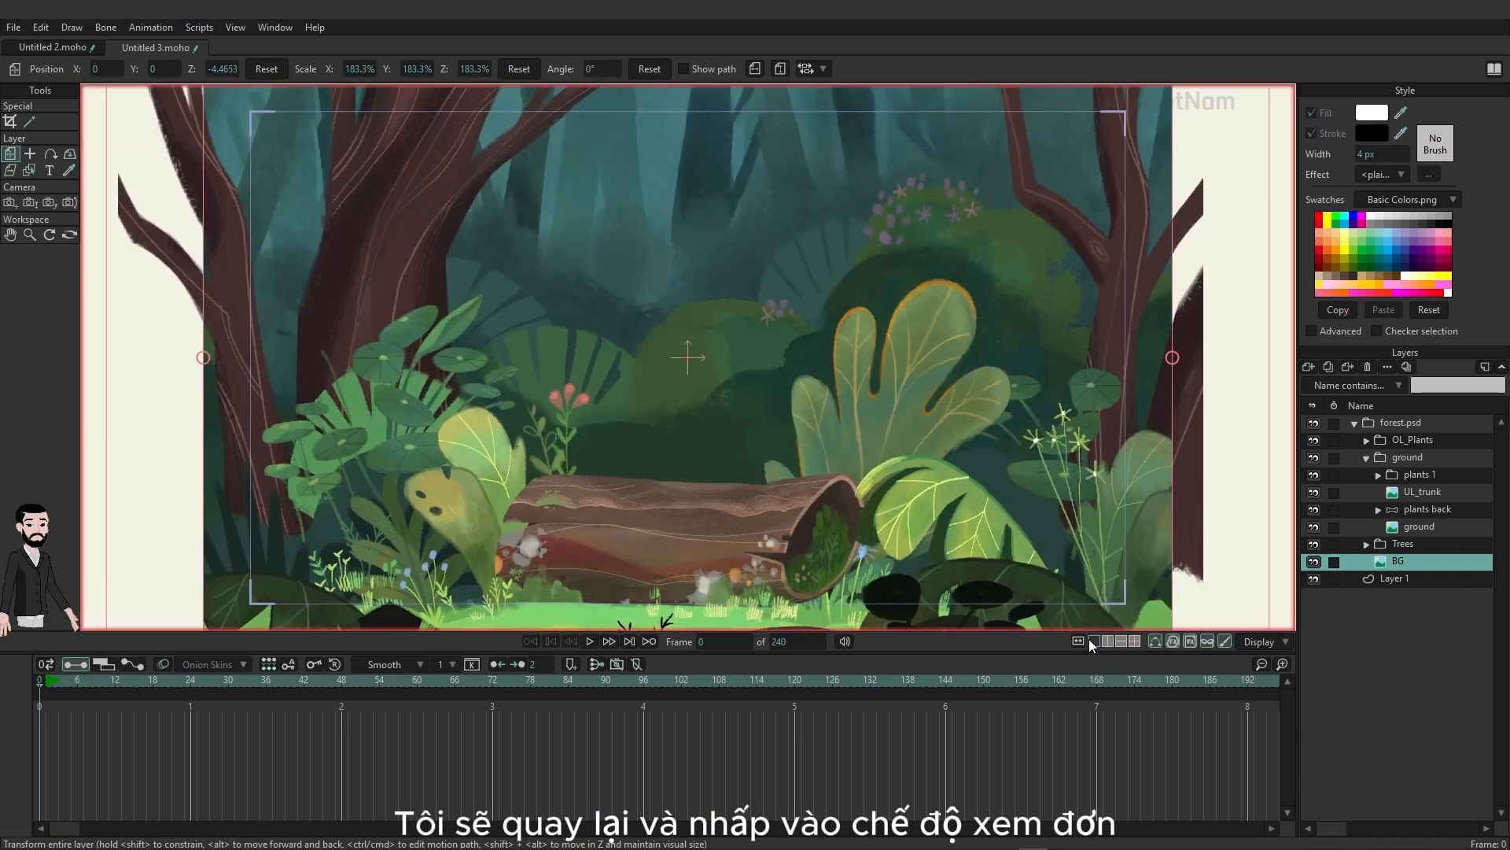
left_click(11, 203)
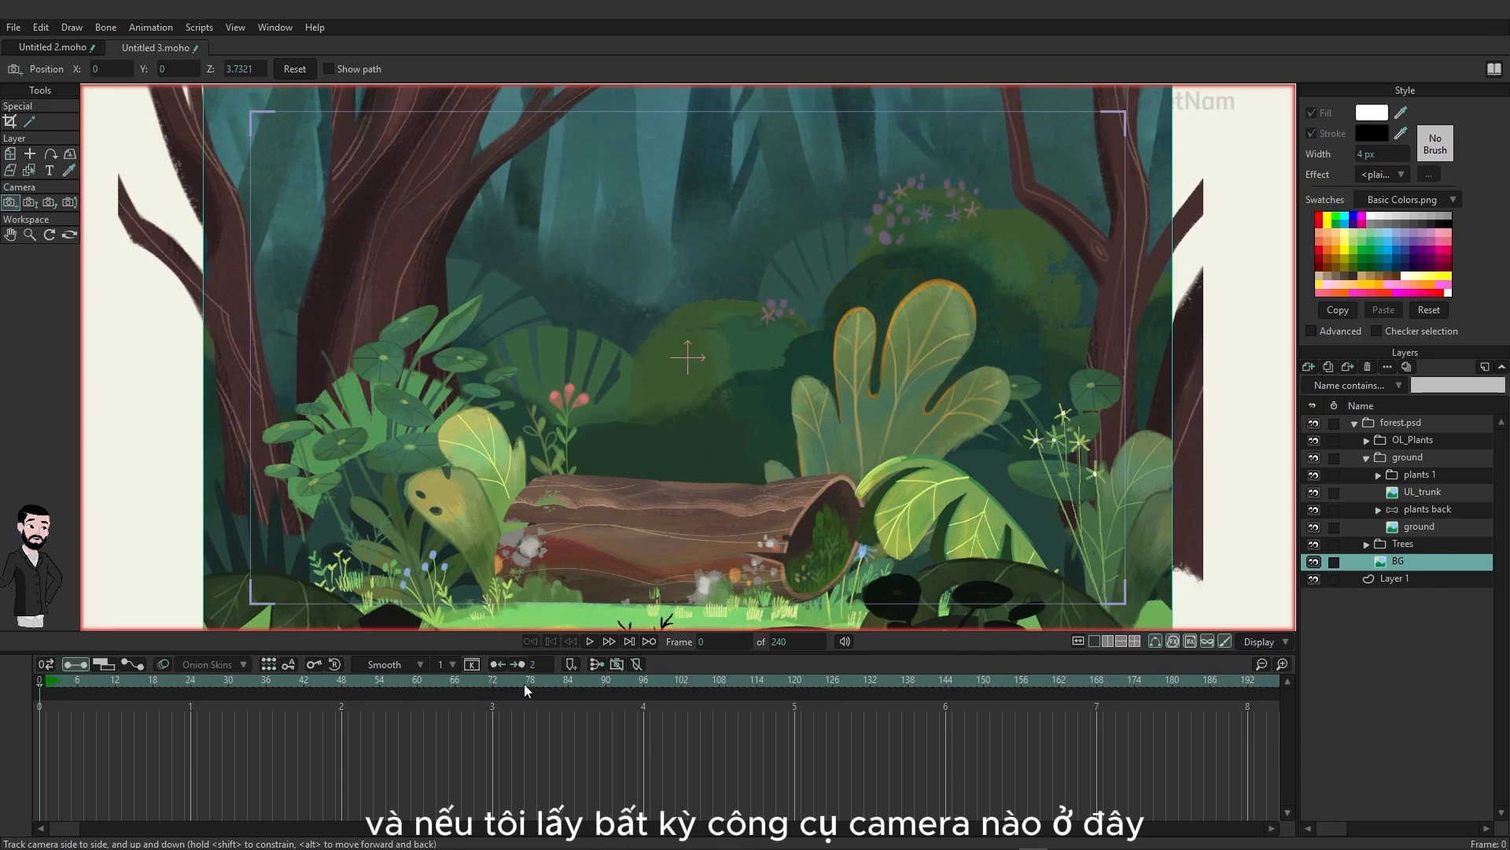
left_click(644, 680)
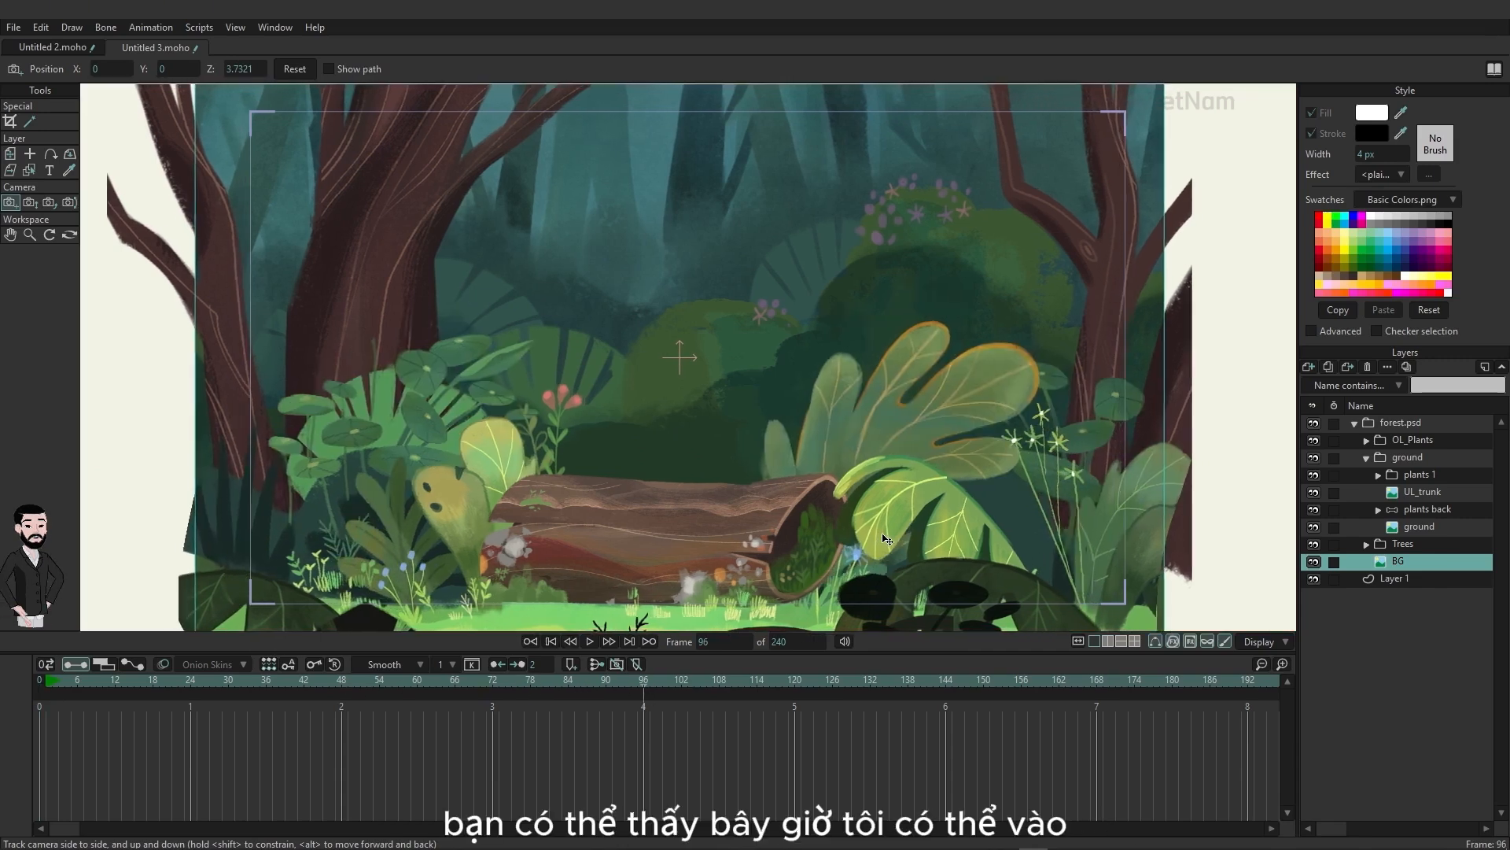
left_click_drag(884, 539, 925, 535)
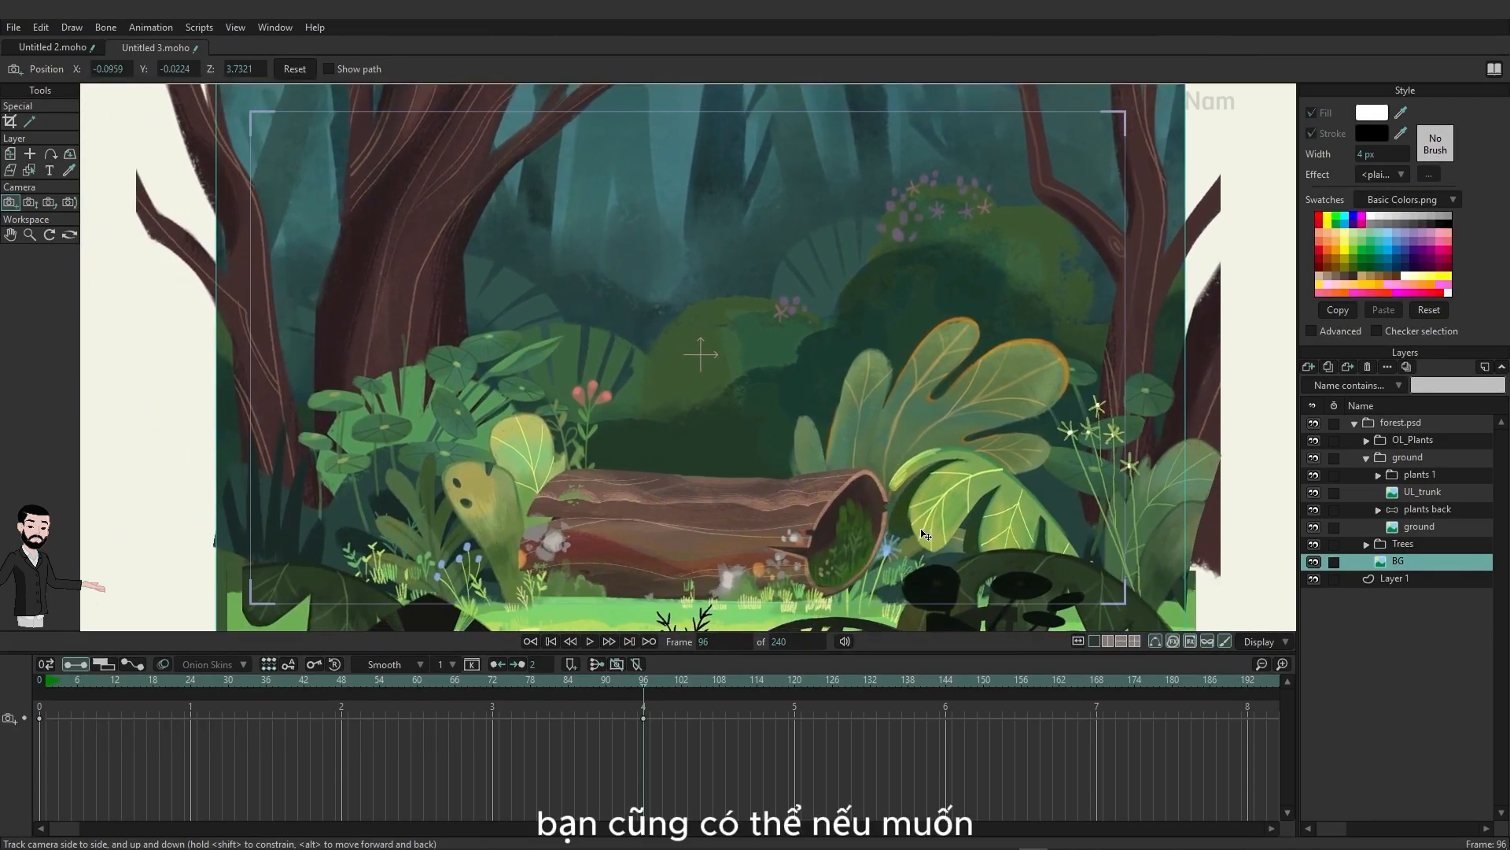
Step: Push the camera in and reframe on the log at frame 96, at about X -0.0352, Y -0.3325, Z 2.2299
left_click_drag(743, 486, 273, 242)
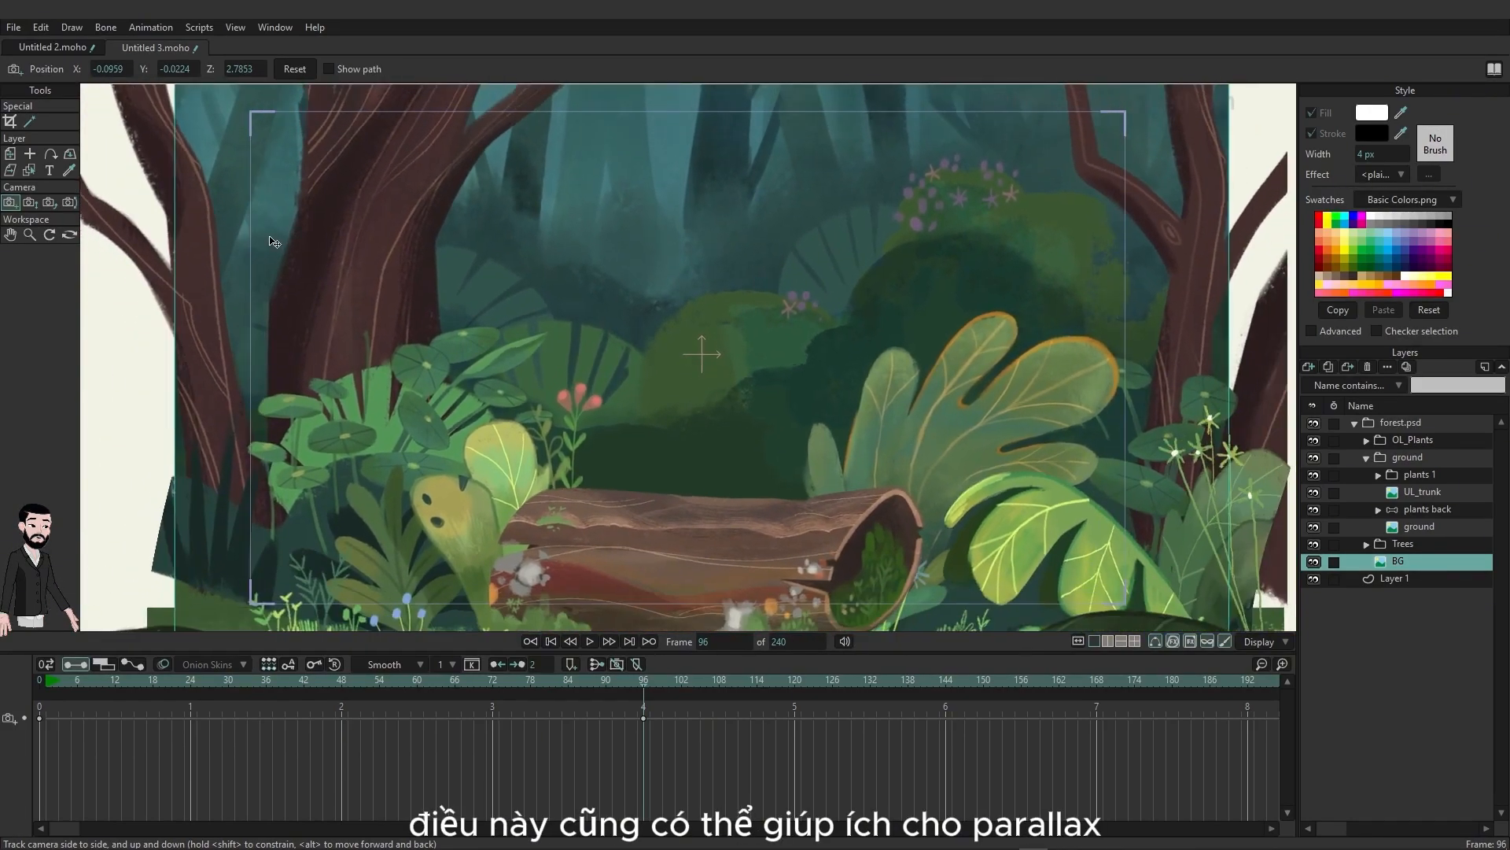
left_click_drag(541, 366, 228, 126)
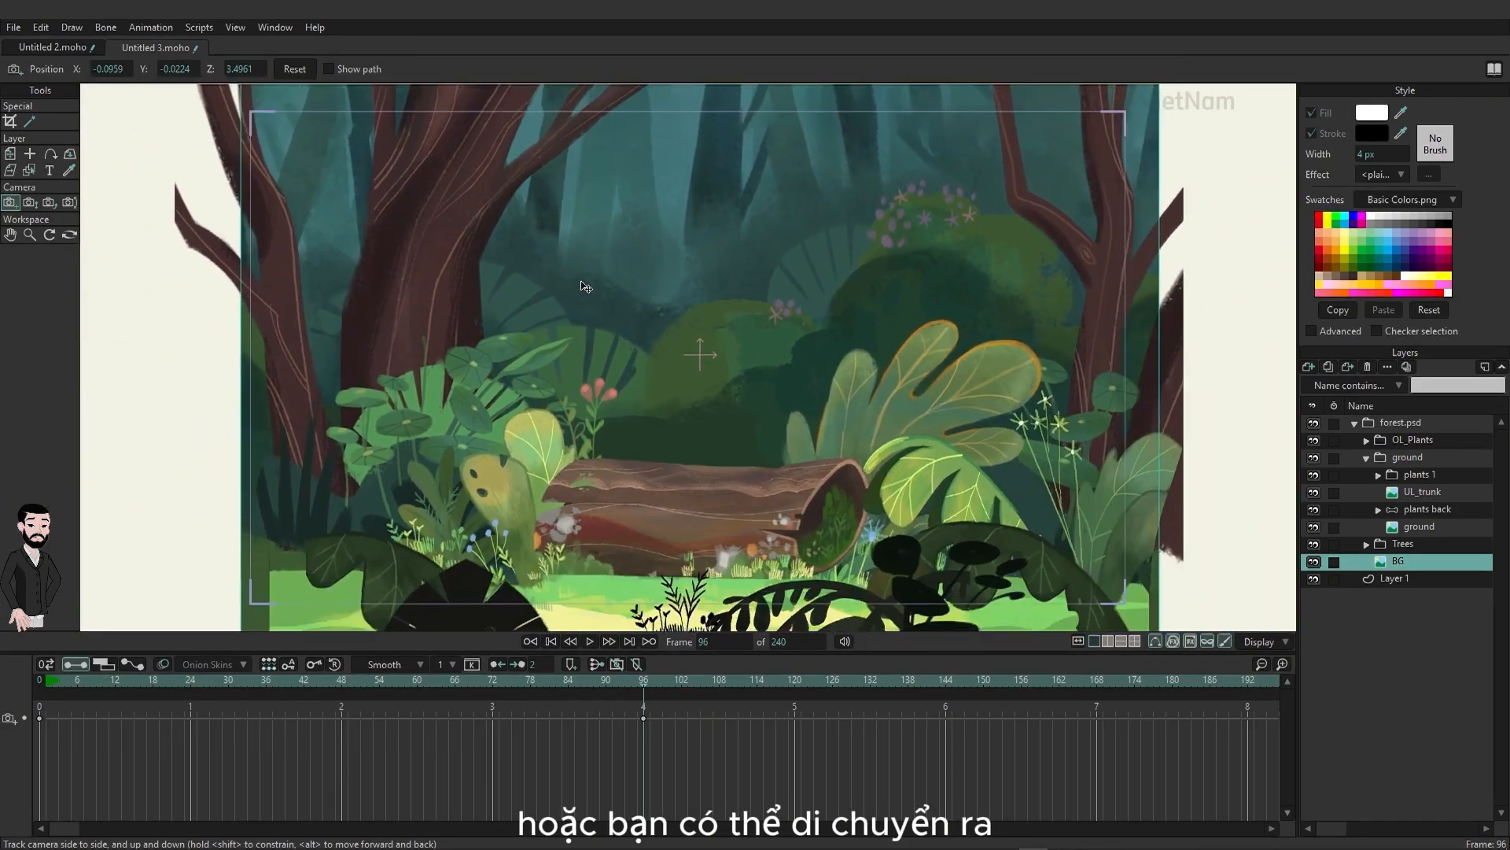
left_click_drag(694, 473, 768, 563)
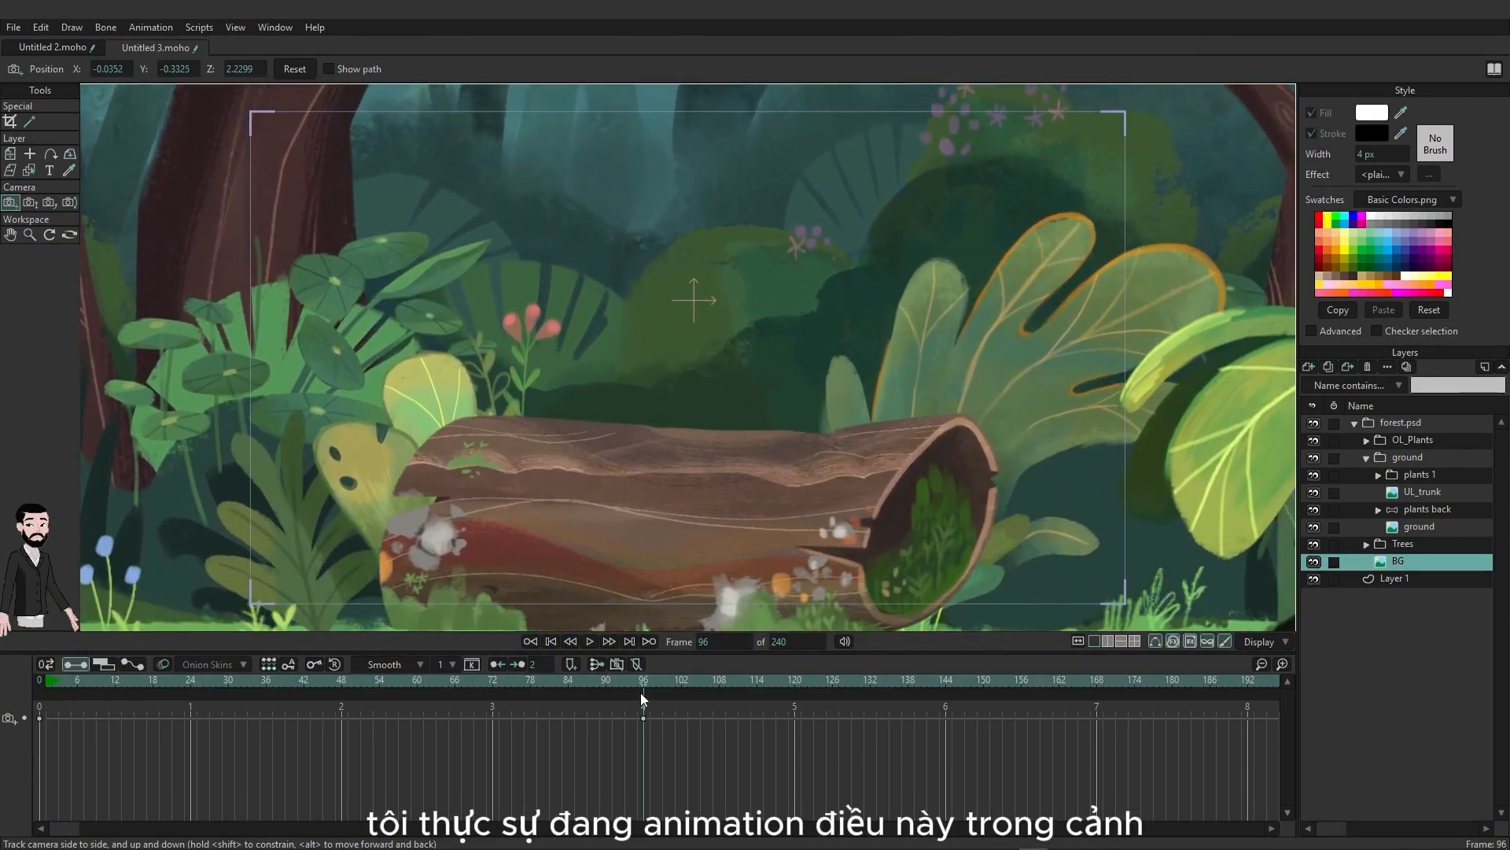
Step: Play the camera move from frame 1 to check the parallax, and go back to frame 0
left_click_drag(642, 685, 49, 683)
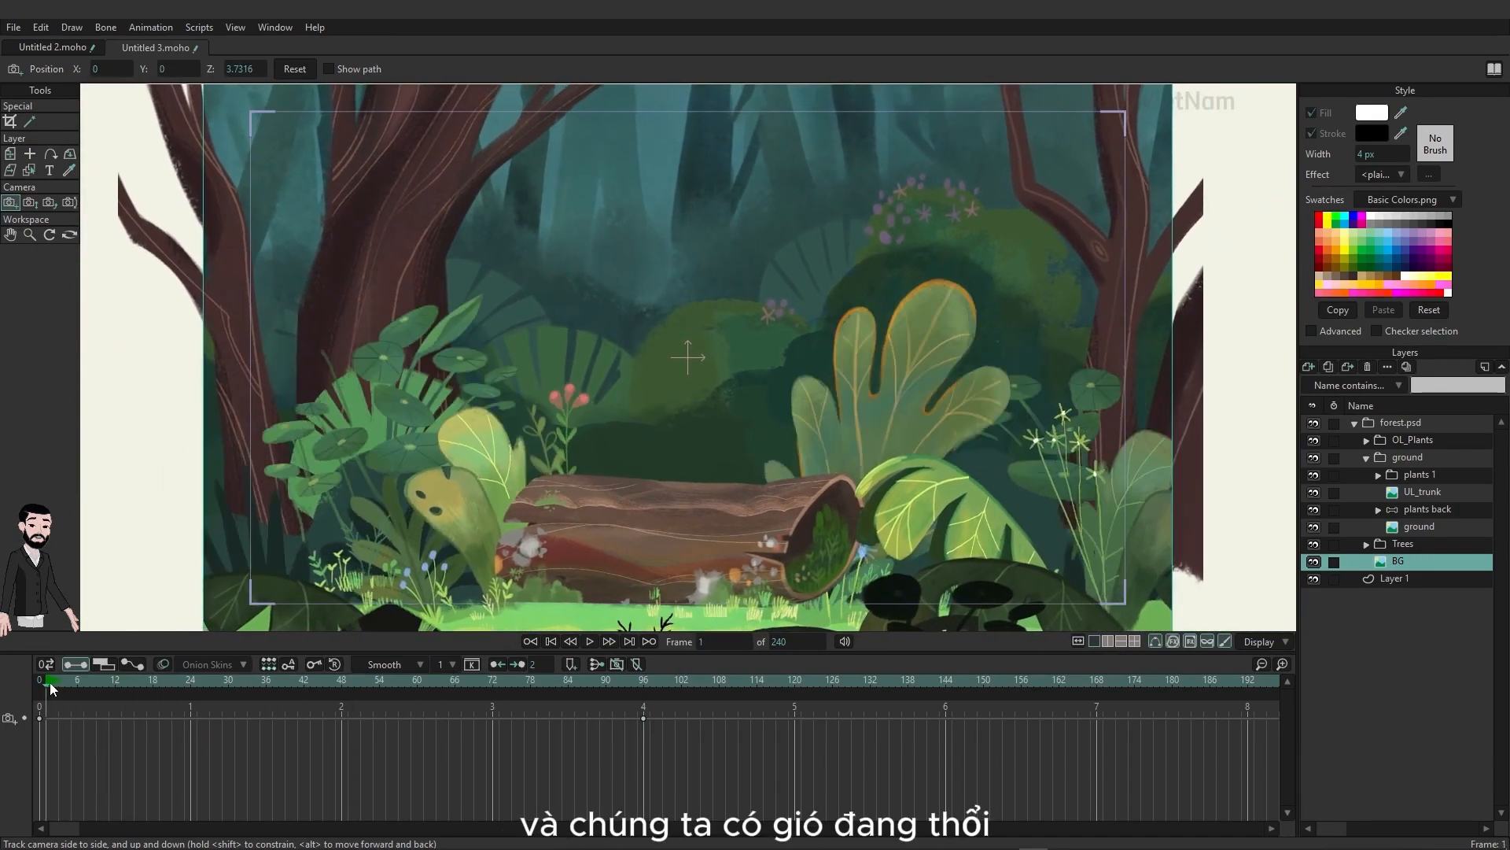
key("space")
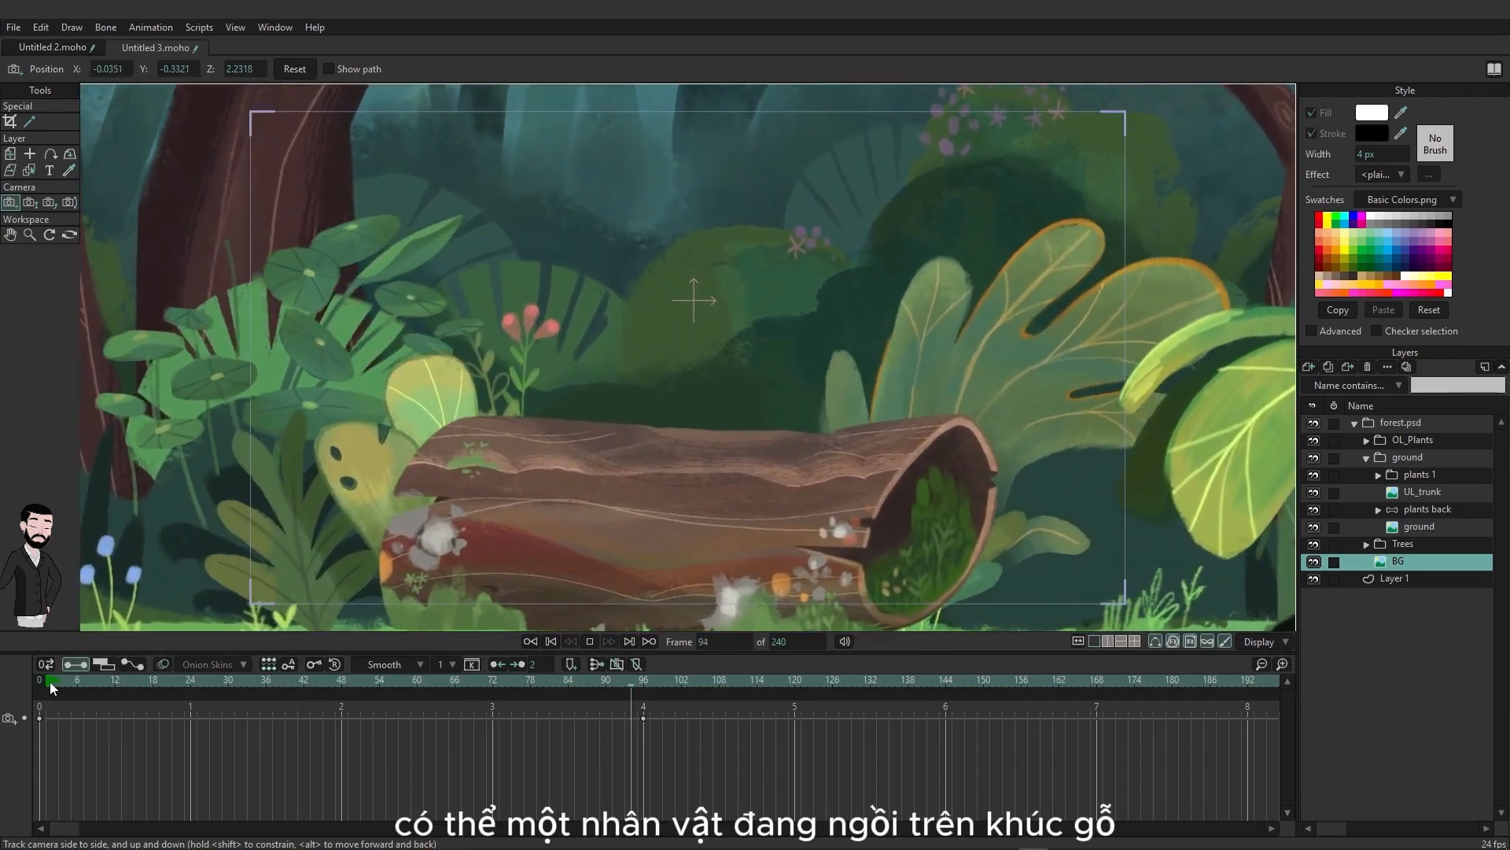
key("space")
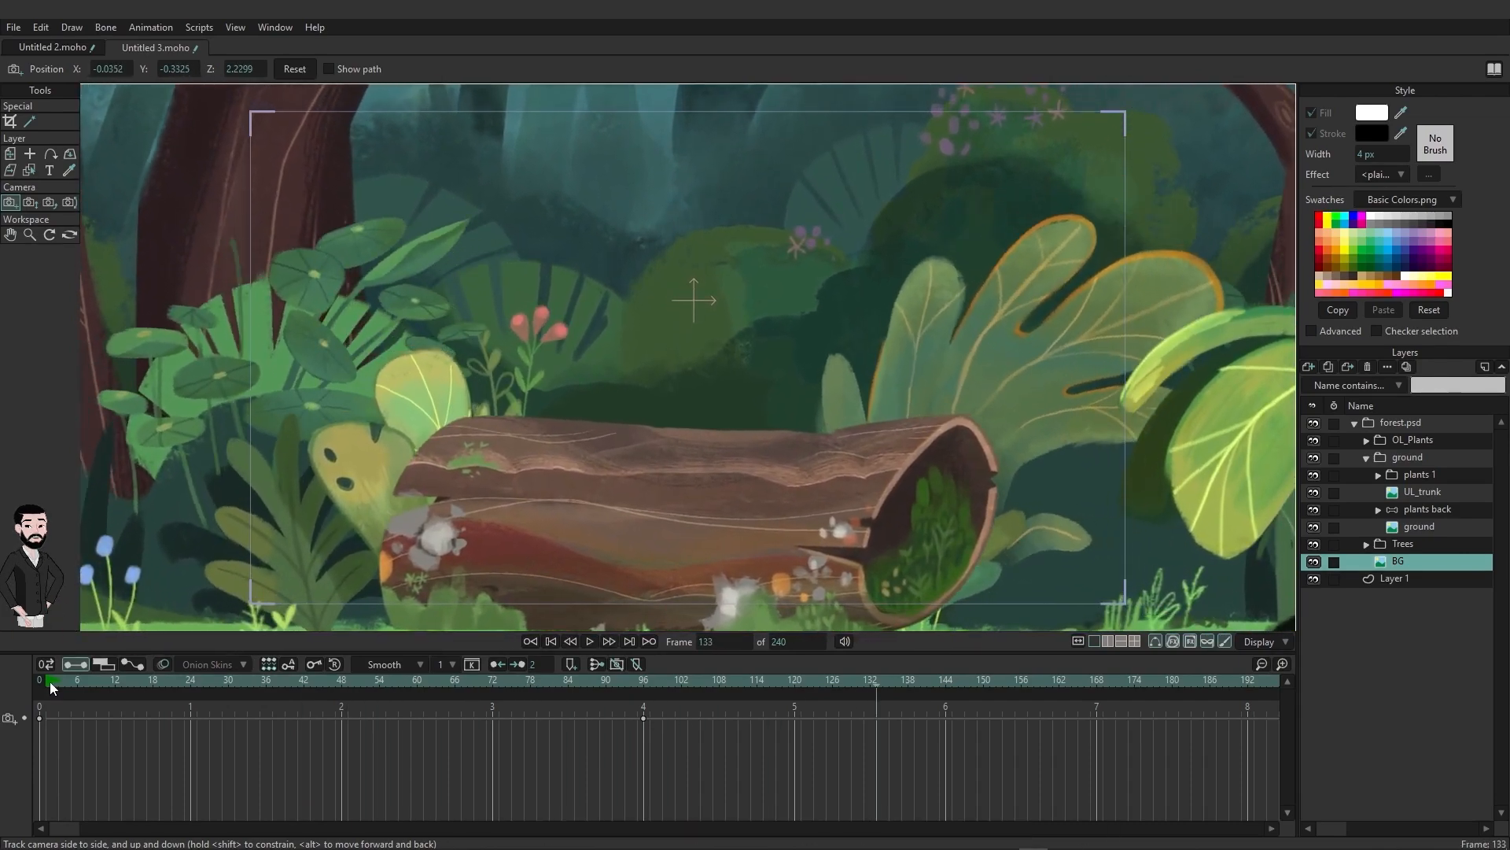
left_click(43, 681)
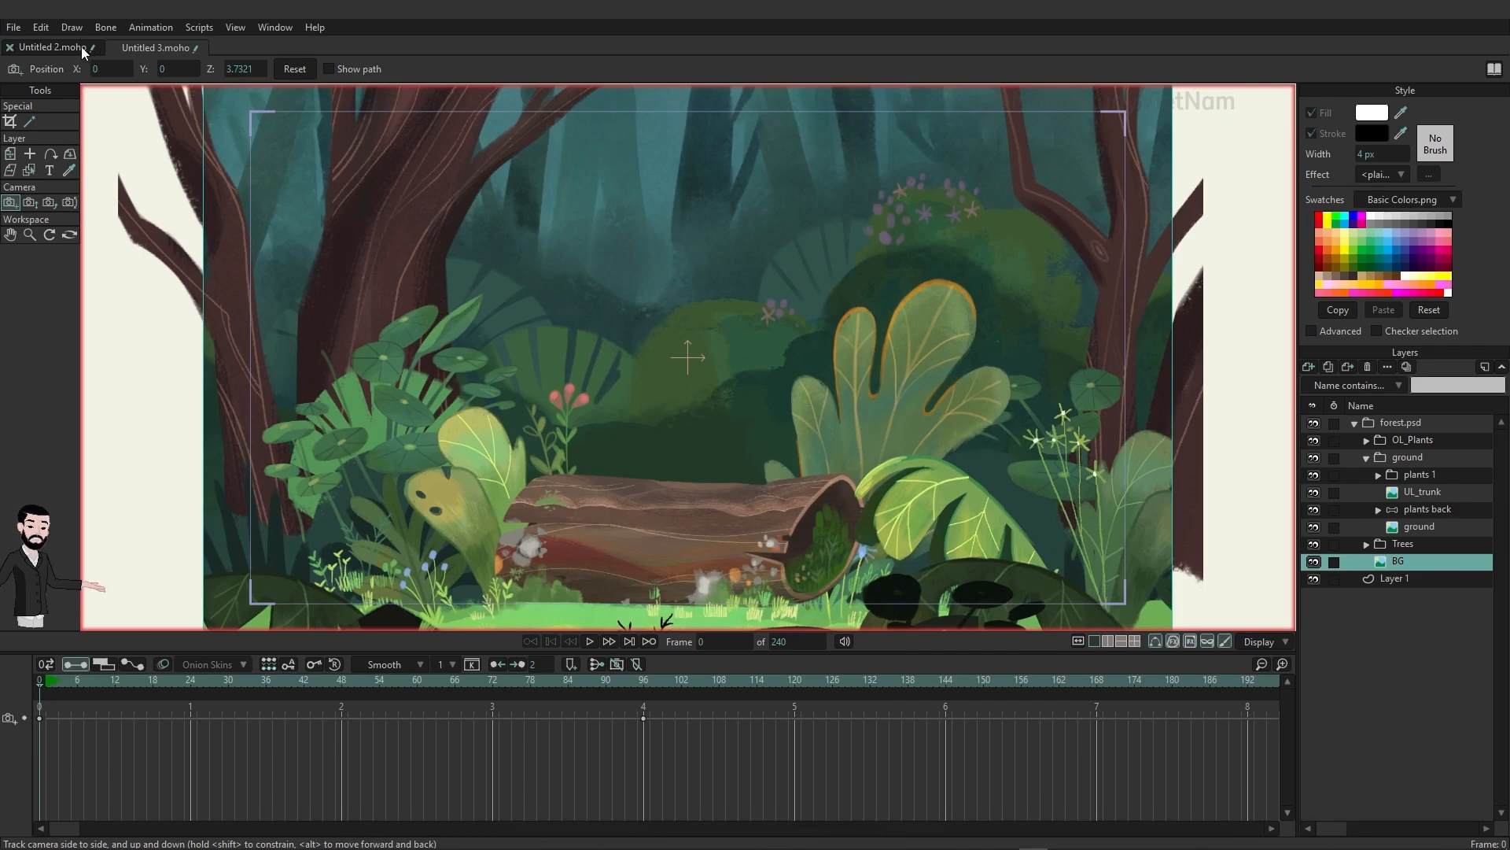
Step: Enable depth of field in the project settings with a max blur radius of 10 px
left_click(14, 28)
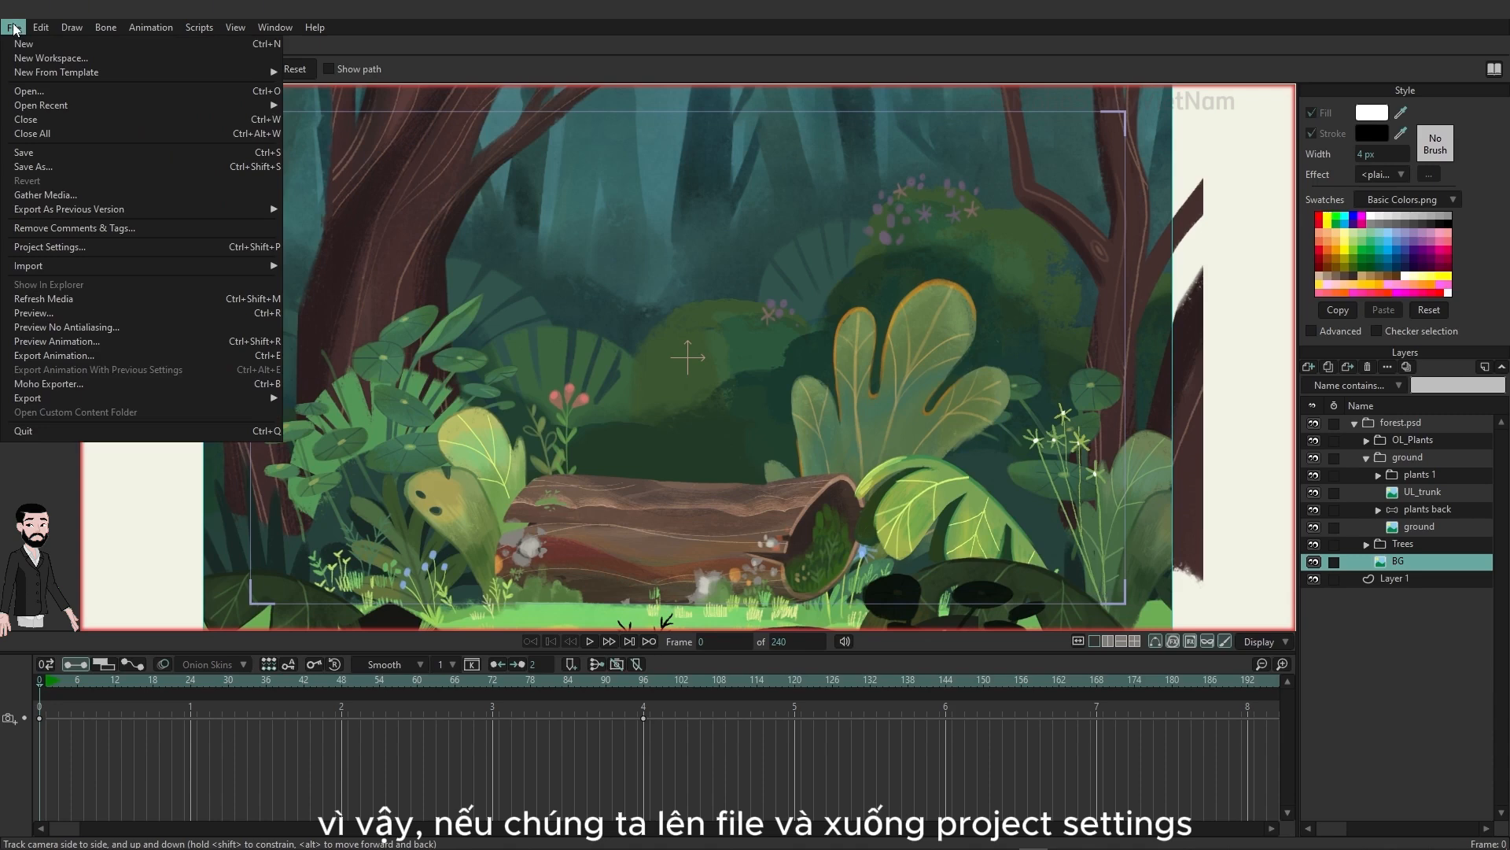
left_click(38, 246)
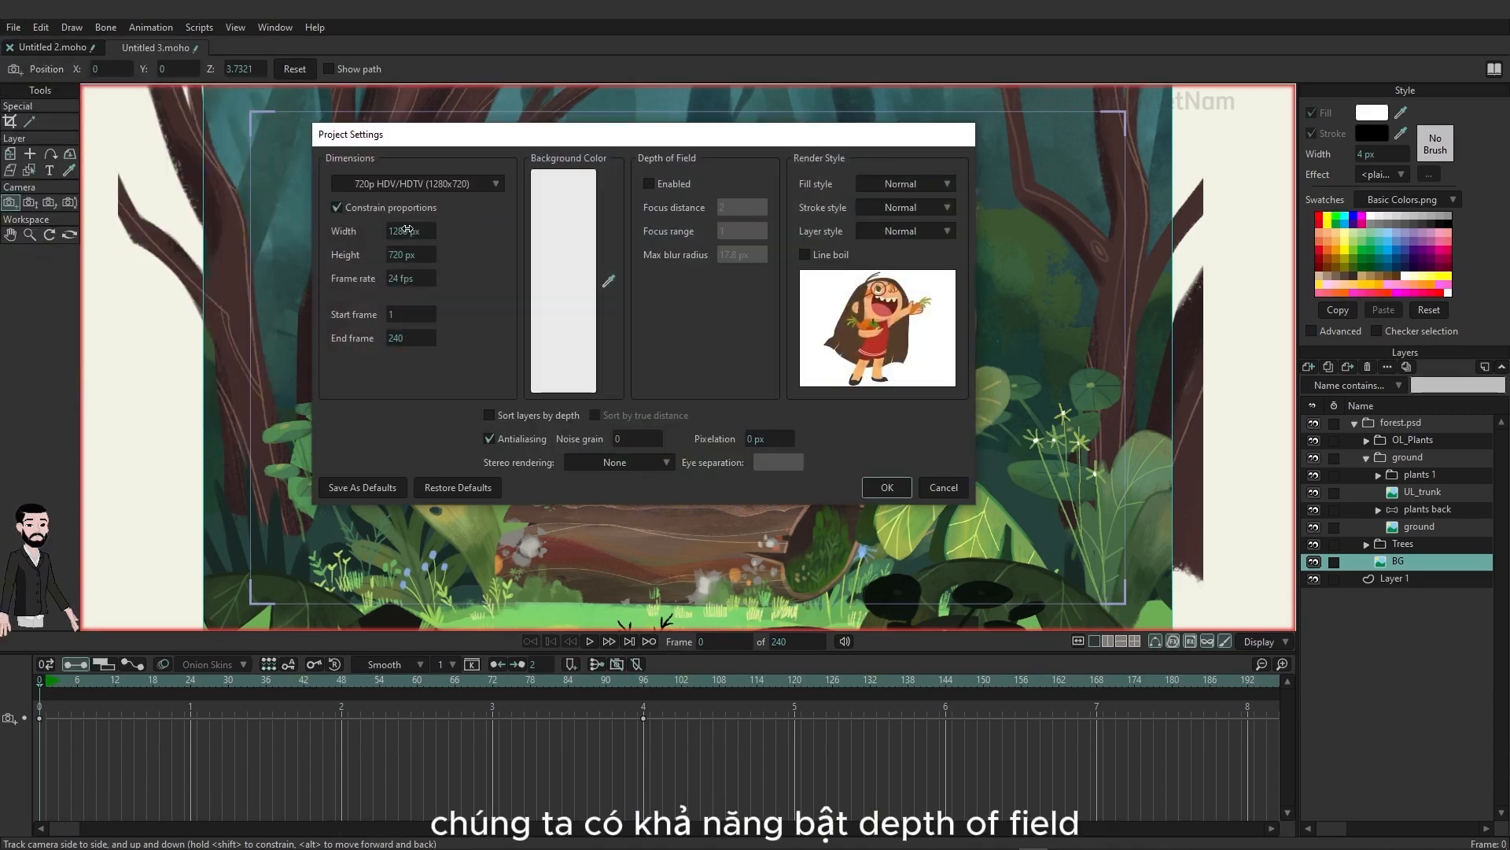
left_click(674, 182)
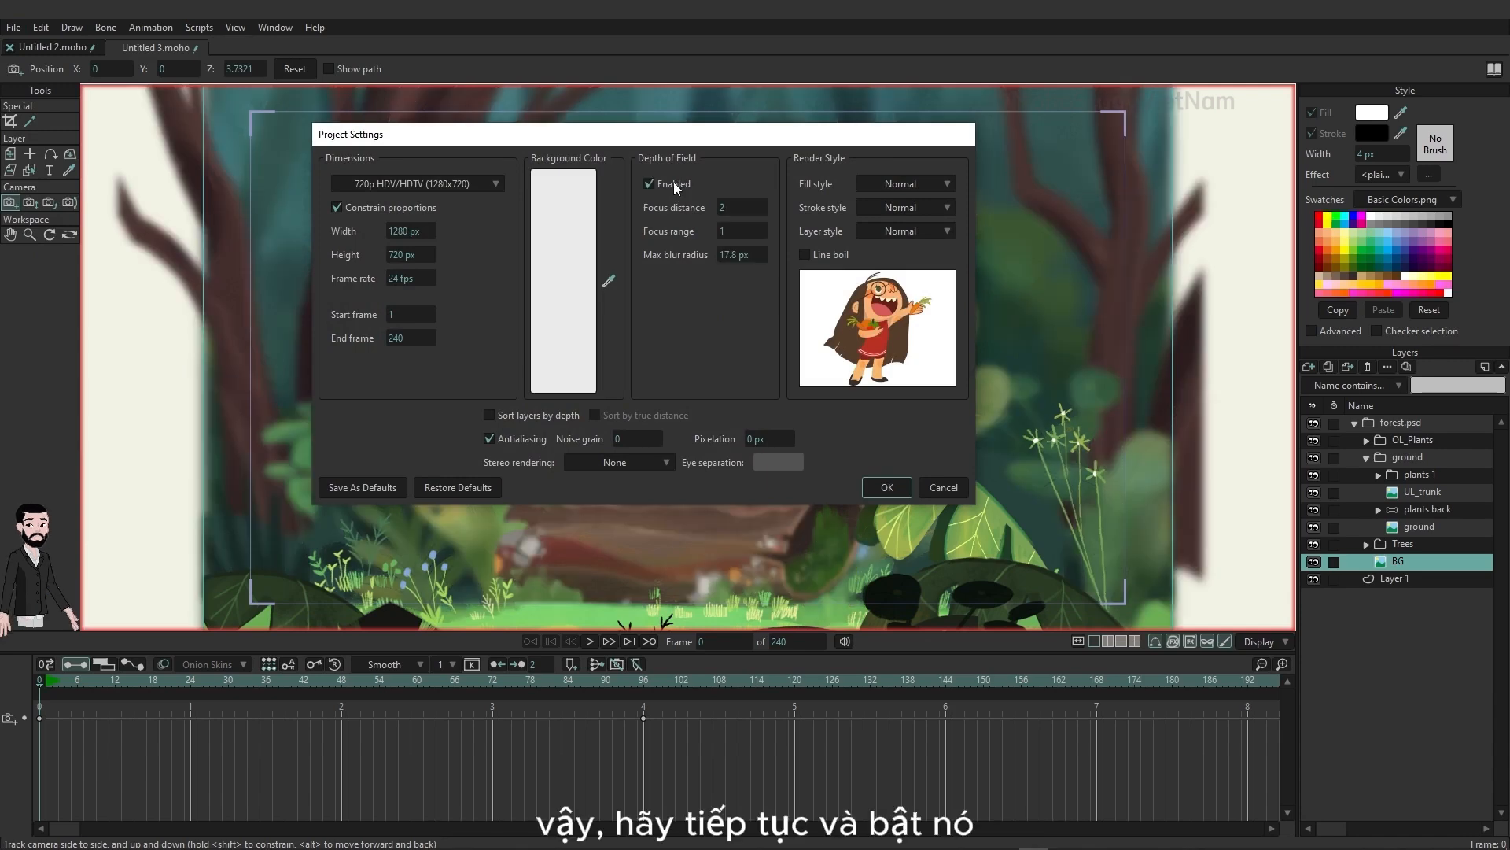
left_click_drag(557, 137, 295, 169)
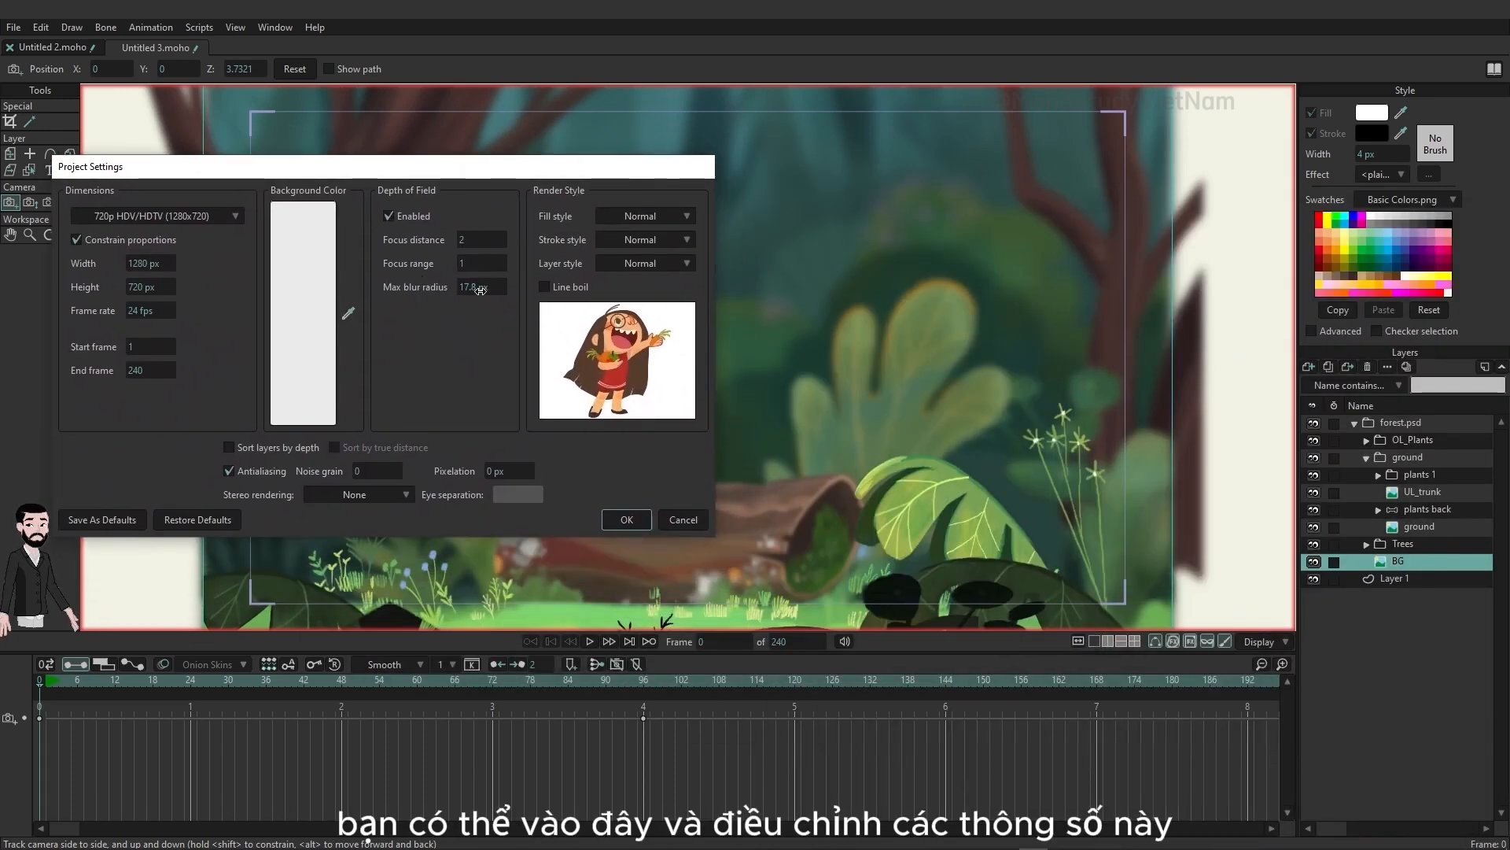
left_click_drag(474, 286, 371, 275)
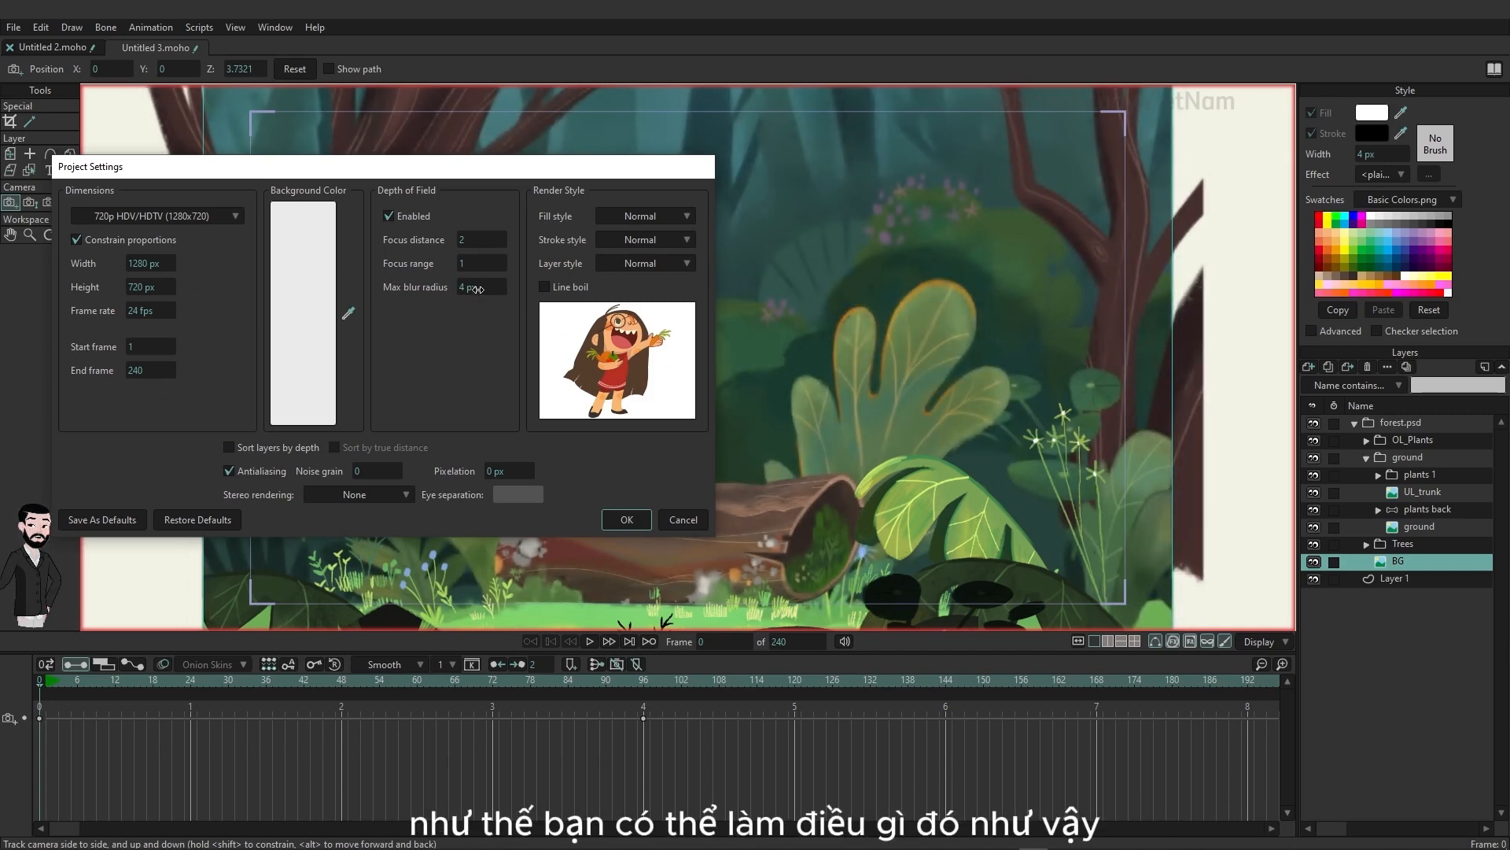
left_click_drag(481, 288, 512, 290)
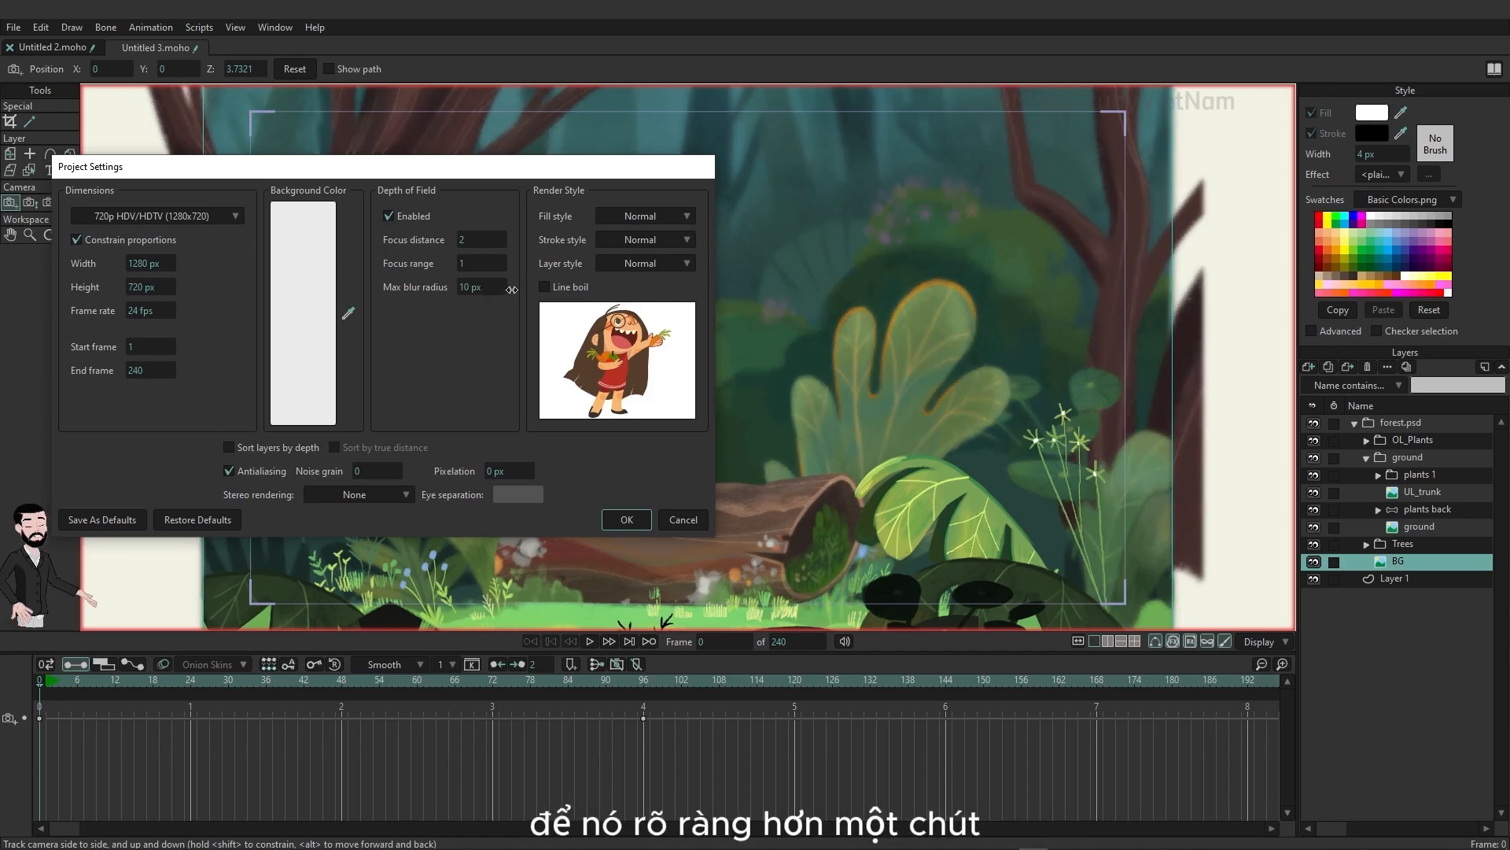
left_click(627, 520)
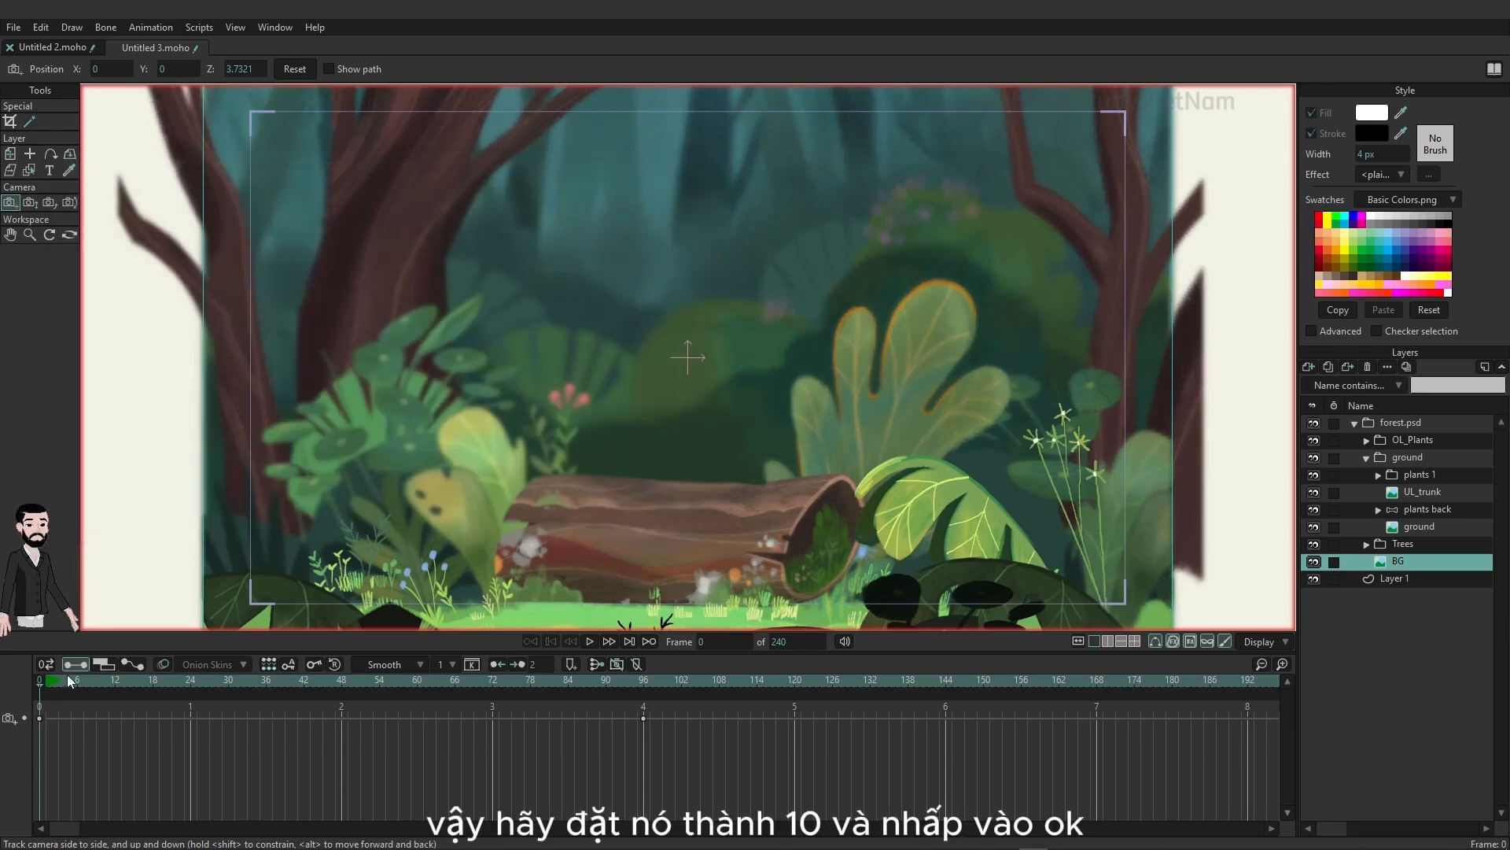
Step: Adjust the camera's Z position at frame 96 to about 1.4799 to see how the focus changes with distance
left_click_drag(68, 675, 643, 679)
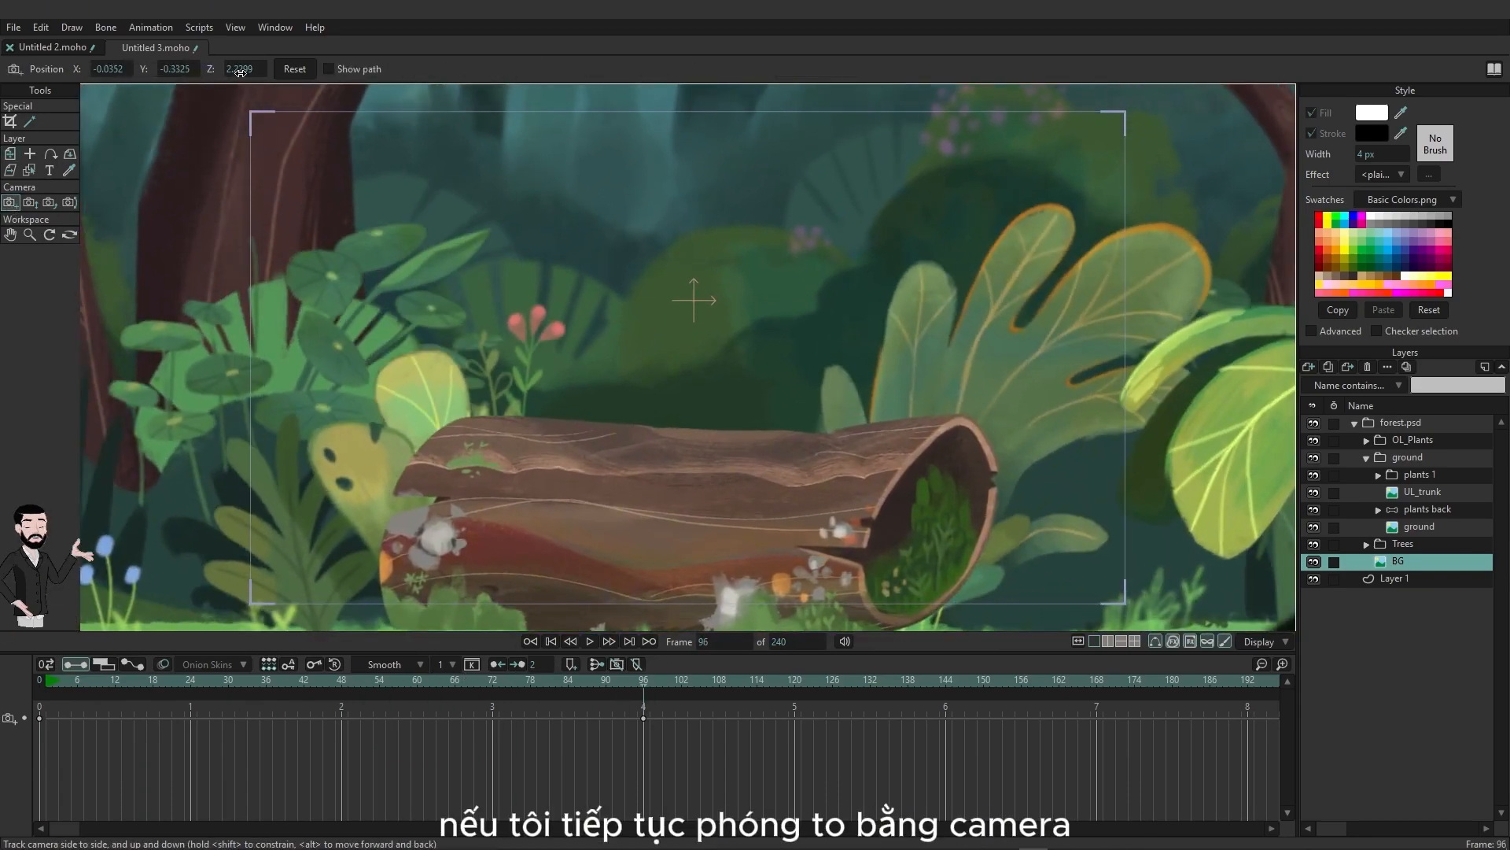
left_click_drag(240, 71, 179, 78)
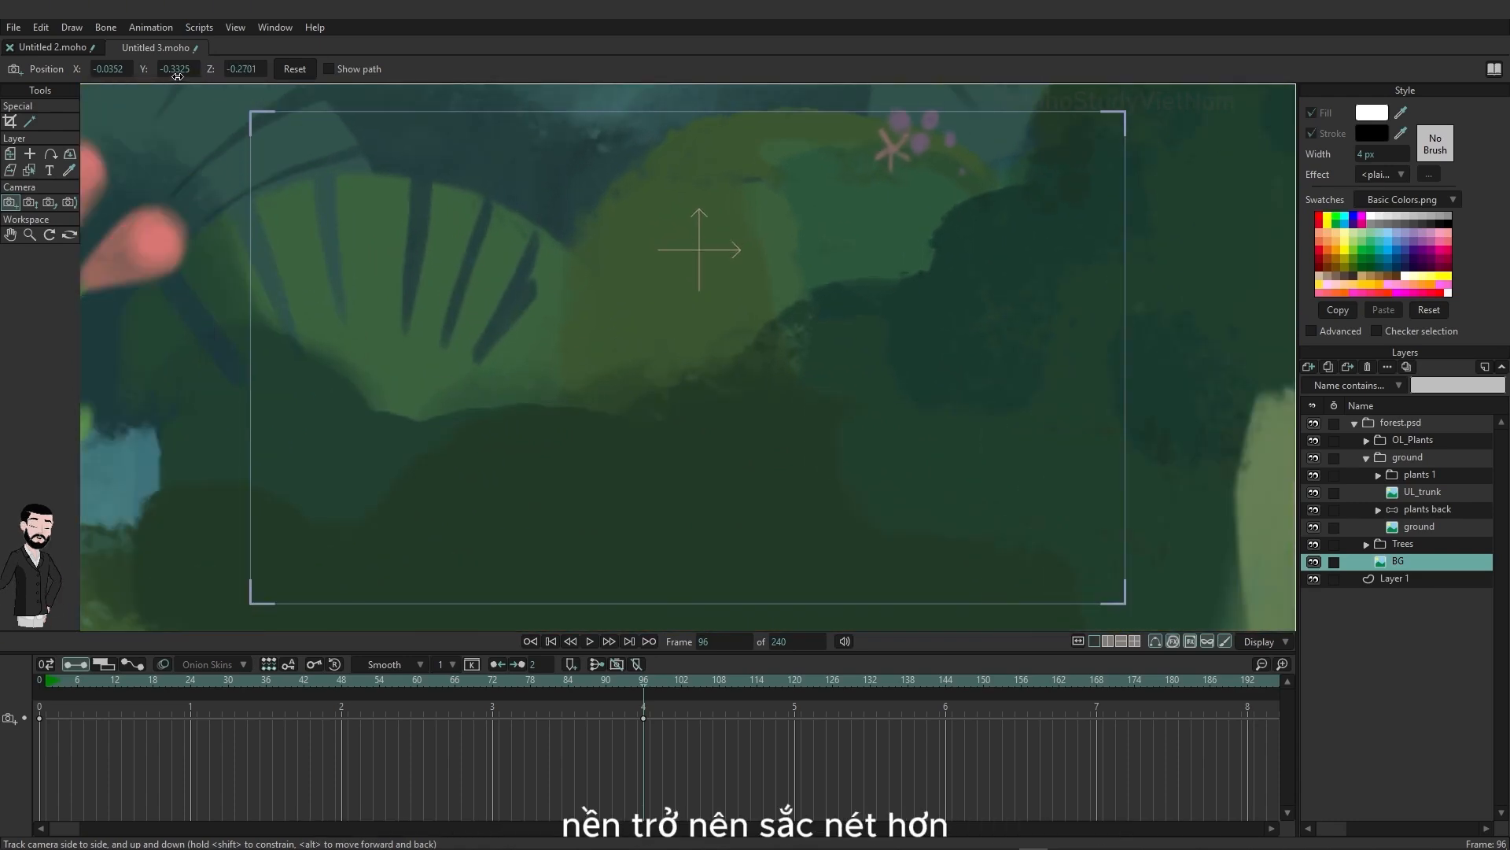
left_click_drag(179, 74, 223, 75)
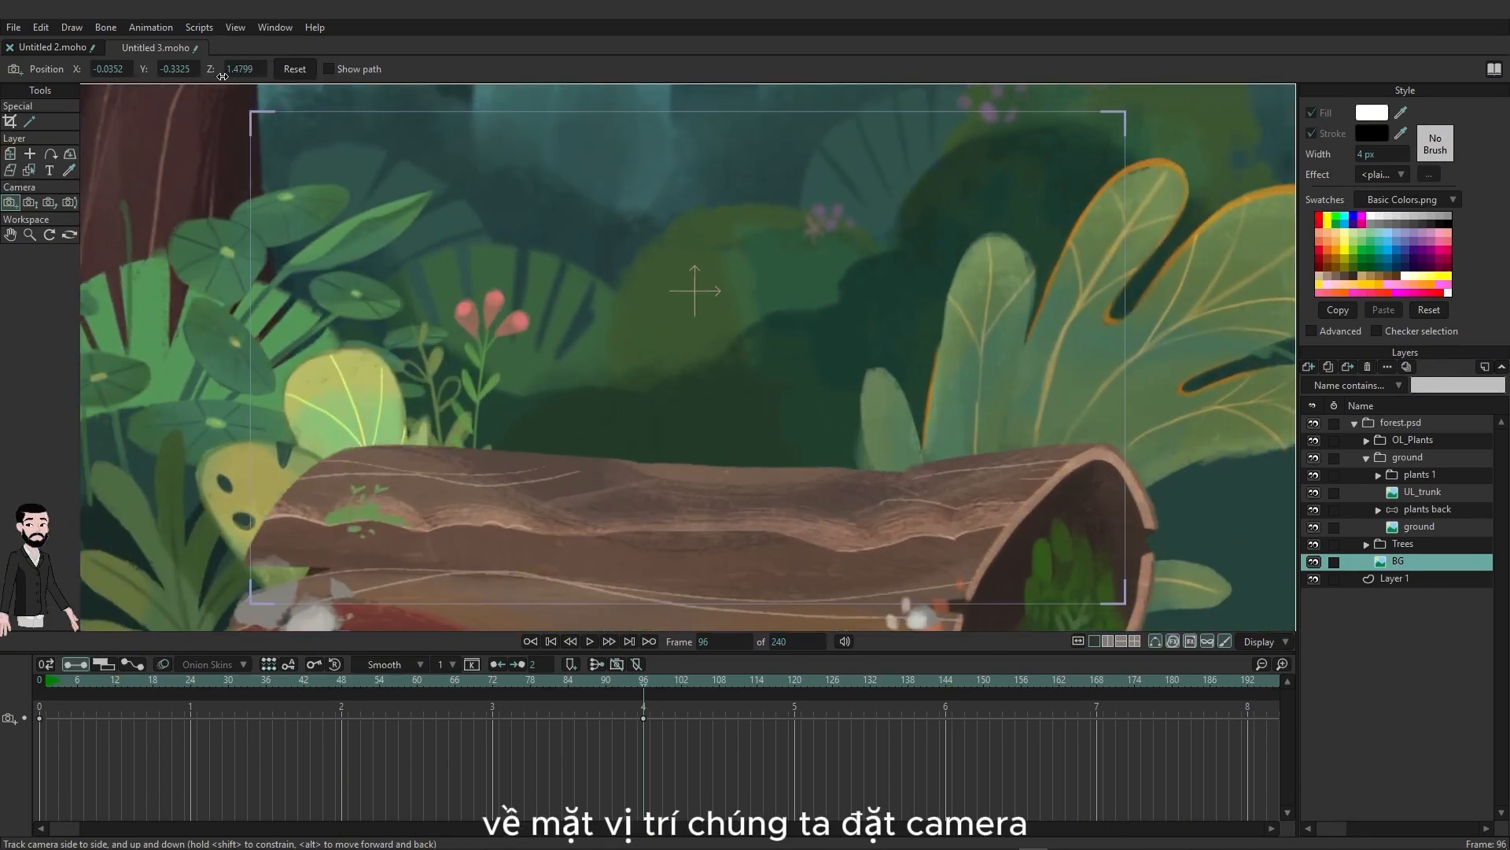